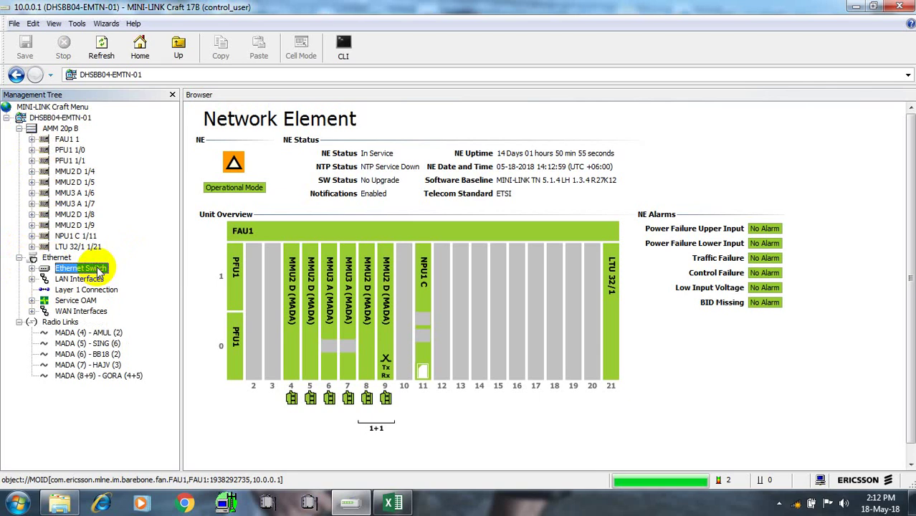
Open the Ethernet Switch Configure VLAN page listing its 10 VLANs and member ports
{"action": "right_click", "coordinate": [98, 270]}
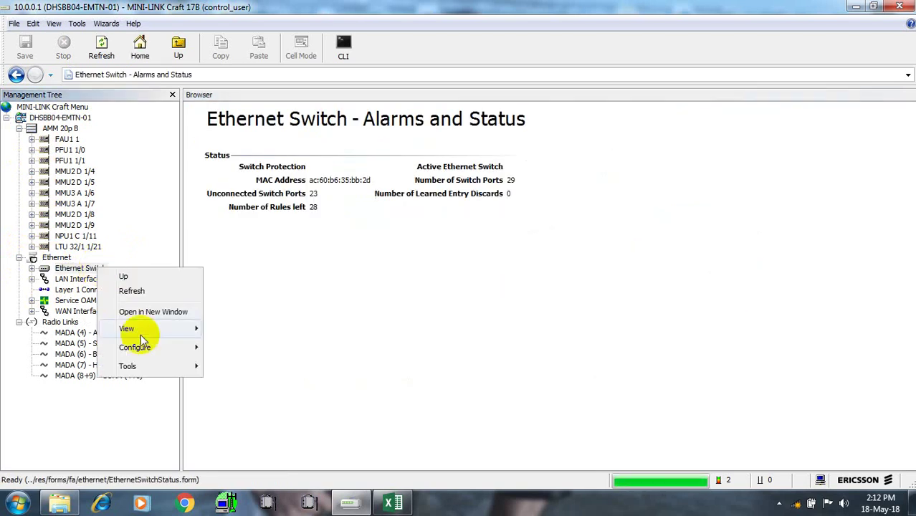
{"action": "mouse_move", "coordinate": [137, 348]}
{"action": "left_click", "coordinate": [223, 361]}
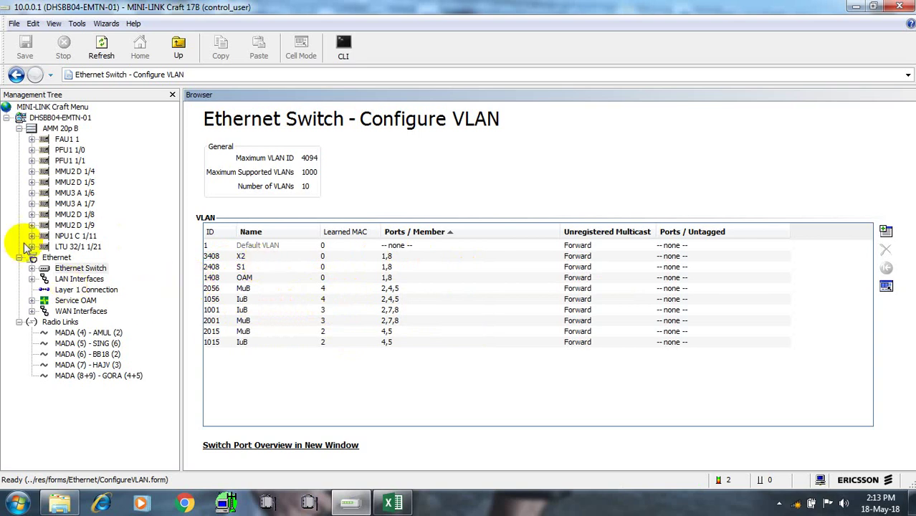
Expand and collapse MMU2 D 1/8, then view the MADA (6) - BB18 radio link alarms and status
{"action": "left_click", "coordinate": [33, 214]}
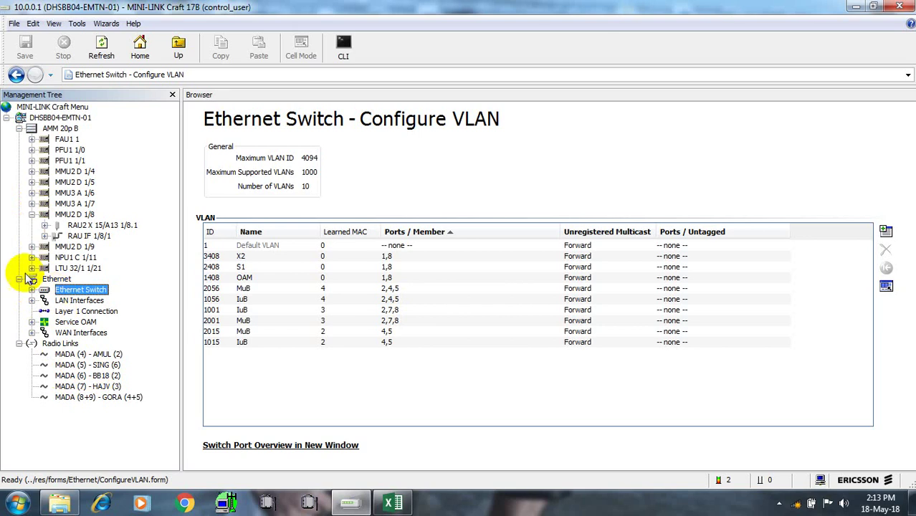
{"action": "left_click", "coordinate": [32, 215]}
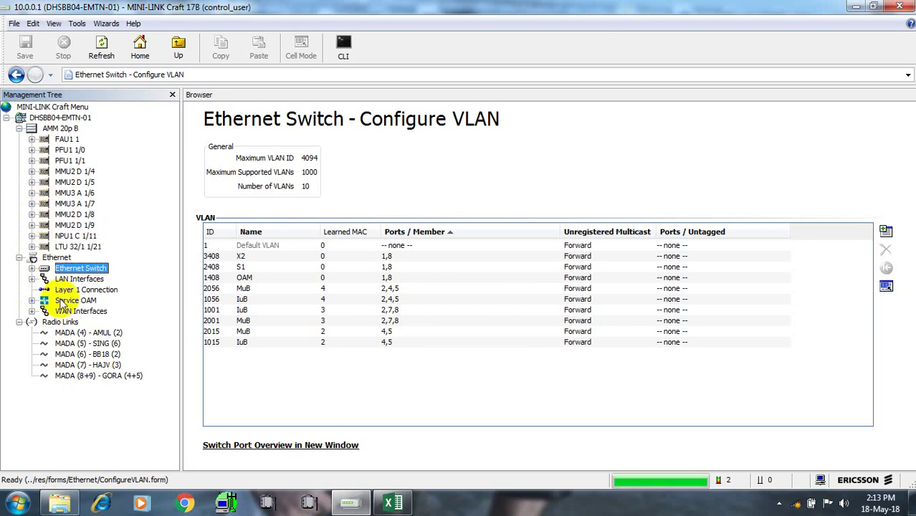
{"action": "left_click", "coordinate": [96, 354]}
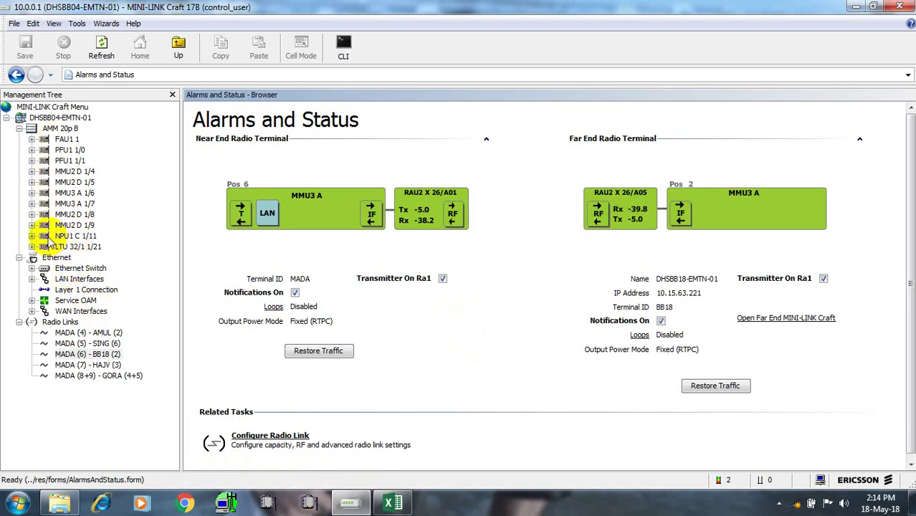
Inspect LAN 1/6/2's Connect To options on MMU3 A 1/6 without changing anything
{"action": "left_click", "coordinate": [31, 193]}
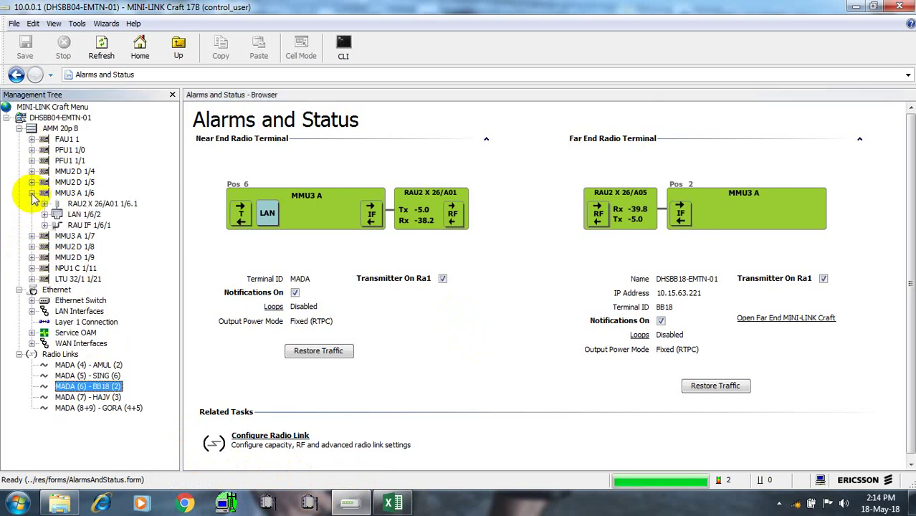
{"action": "left_click", "coordinate": [72, 217]}
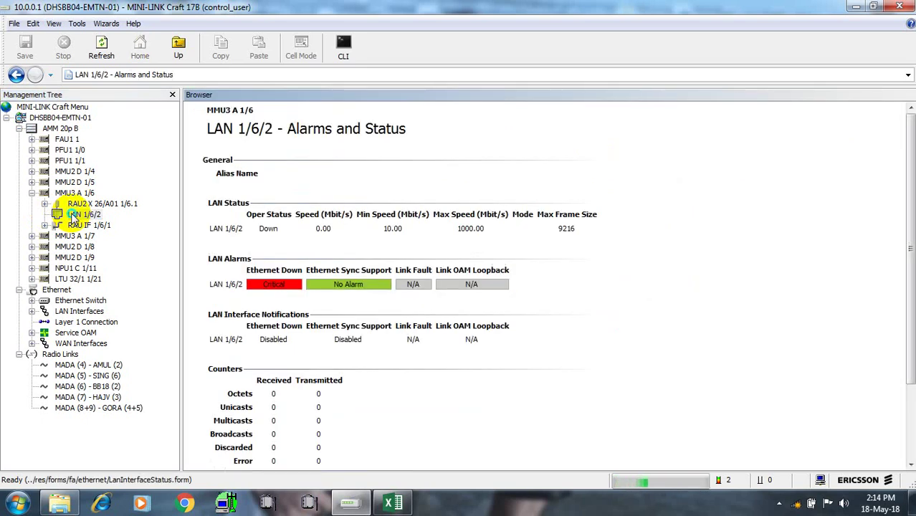
{"action": "right_click", "coordinate": [72, 218]}
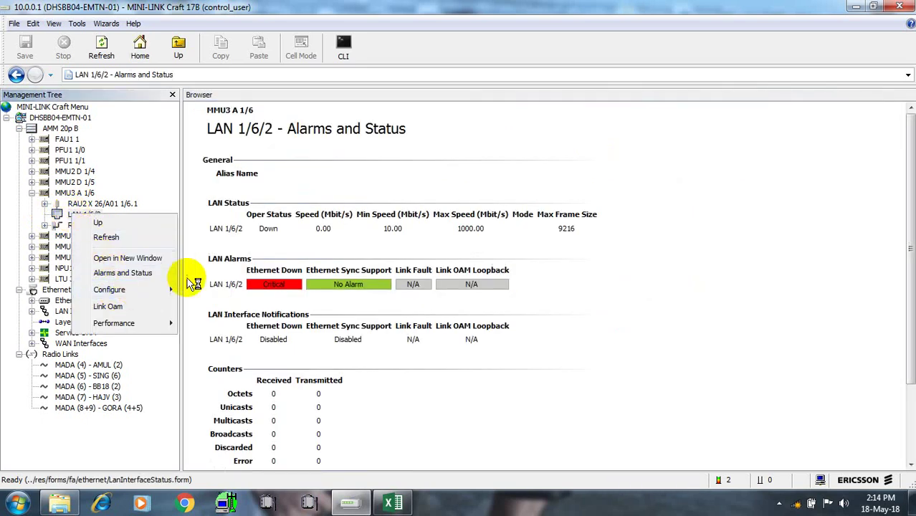
{"action": "left_click", "coordinate": [201, 288]}
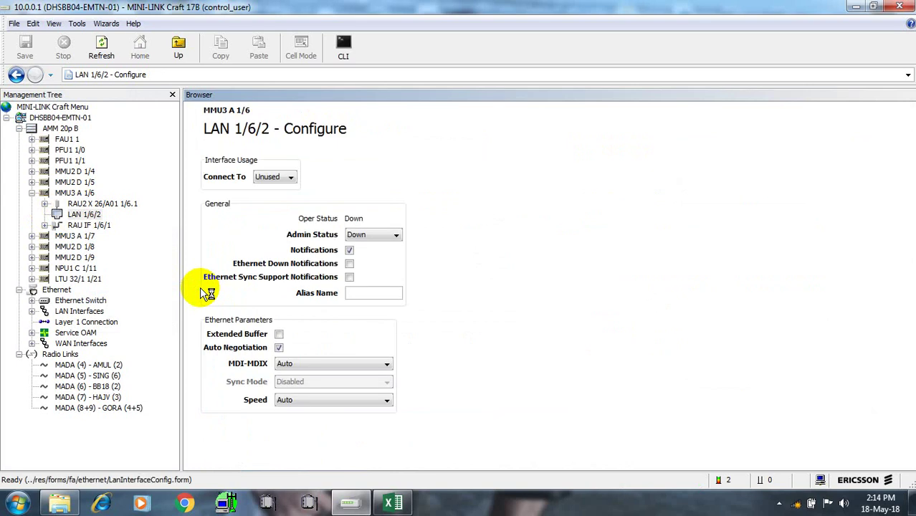
{"action": "left_click", "coordinate": [290, 178]}
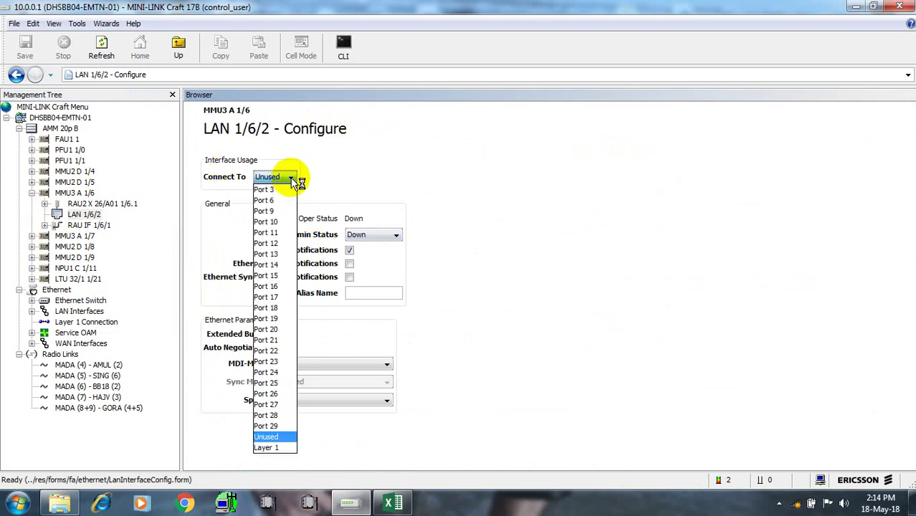
{"action": "left_click", "coordinate": [32, 193]}
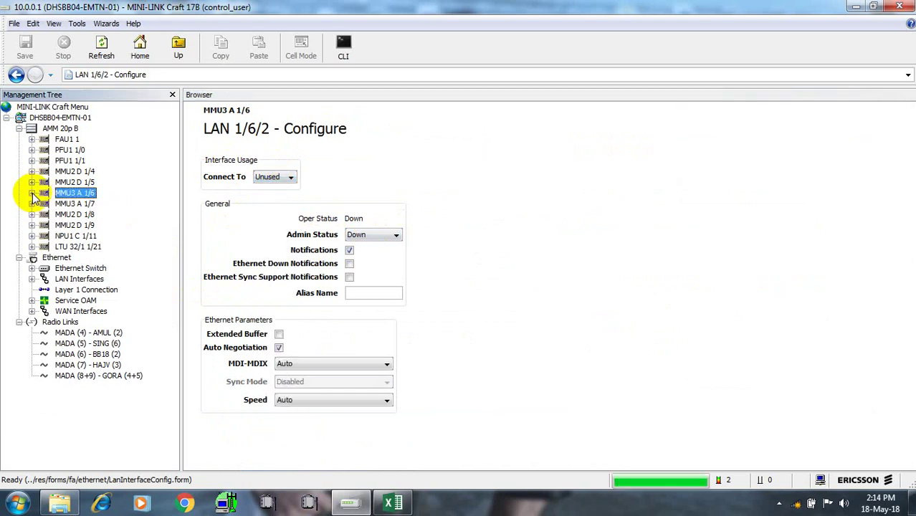
Browse MMU2 D 1/5's radio interfaces, then view LAN 1/7/2 status on MMU3 A 1/7
{"action": "left_click", "coordinate": [32, 183]}
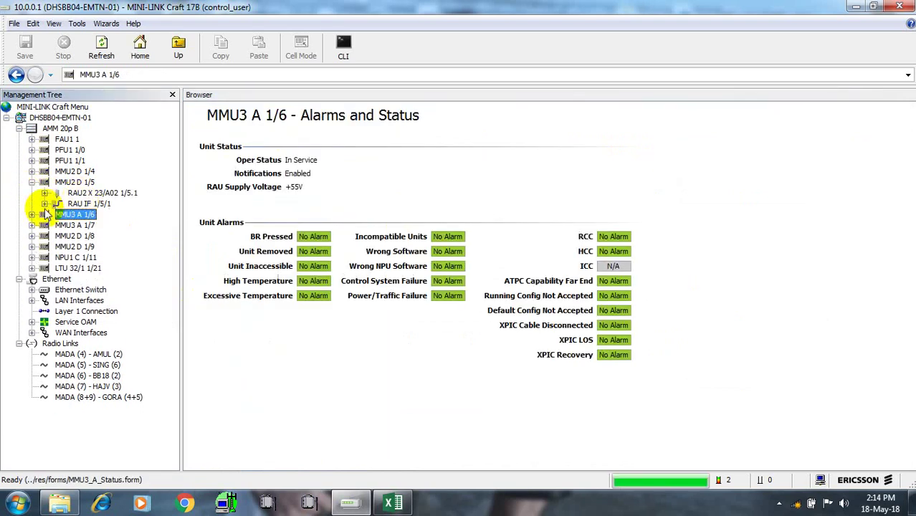
{"action": "left_click", "coordinate": [44, 203]}
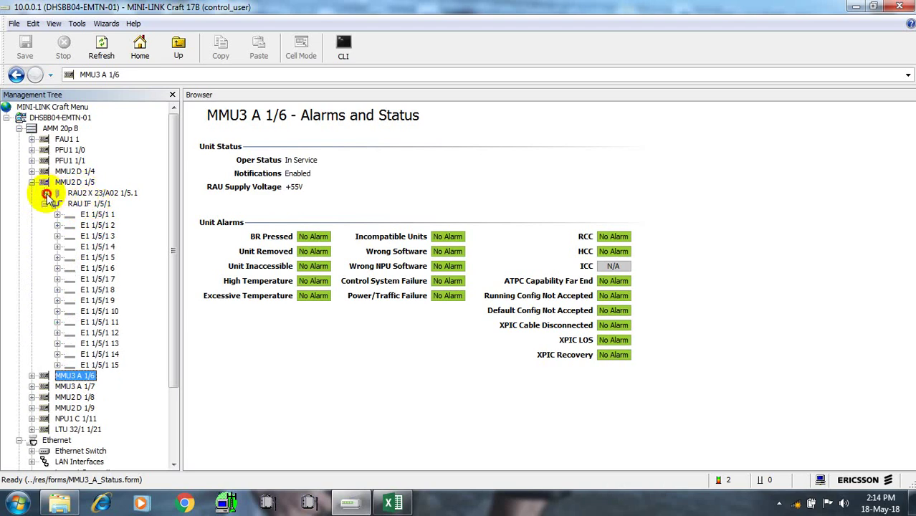
{"action": "left_click", "coordinate": [44, 193]}
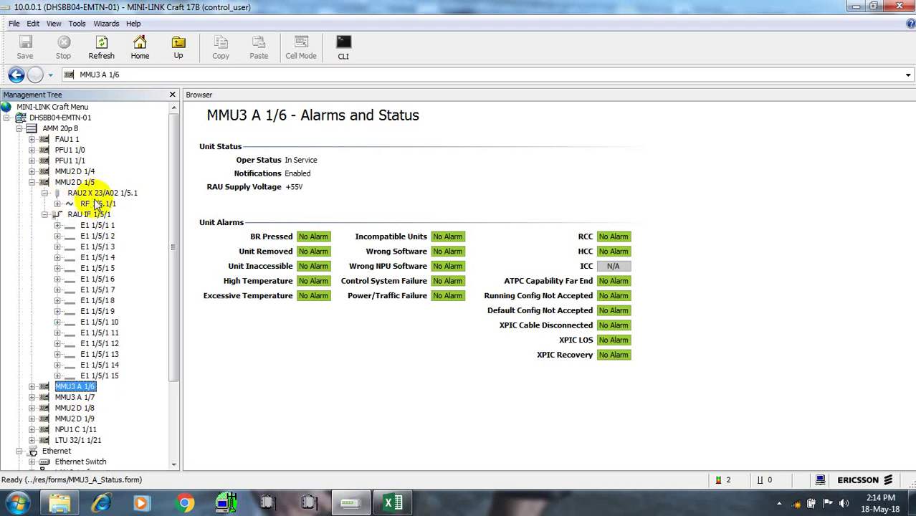
{"action": "left_click", "coordinate": [32, 183]}
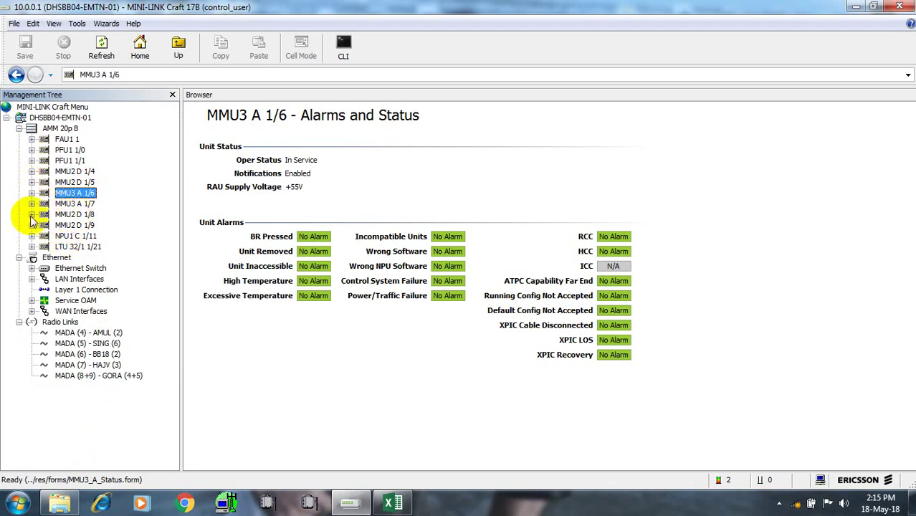
{"action": "left_click", "coordinate": [31, 204]}
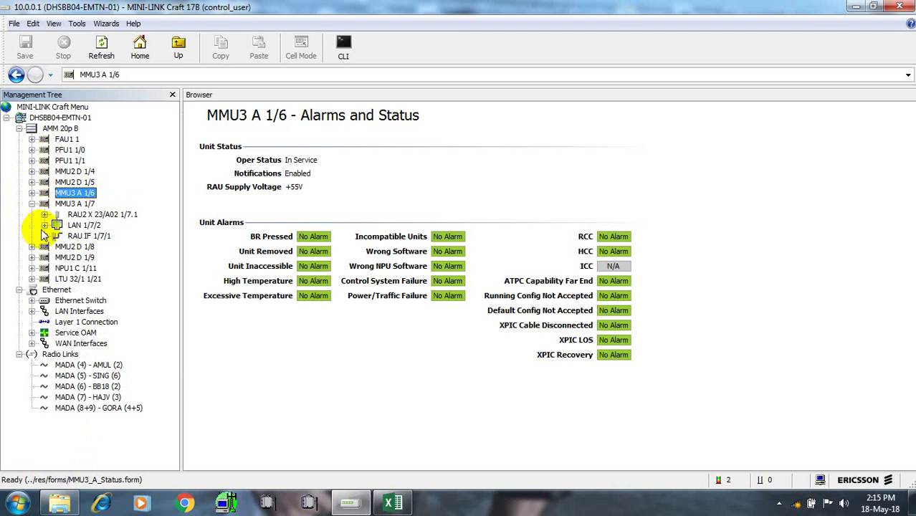
{"action": "left_click", "coordinate": [75, 226]}
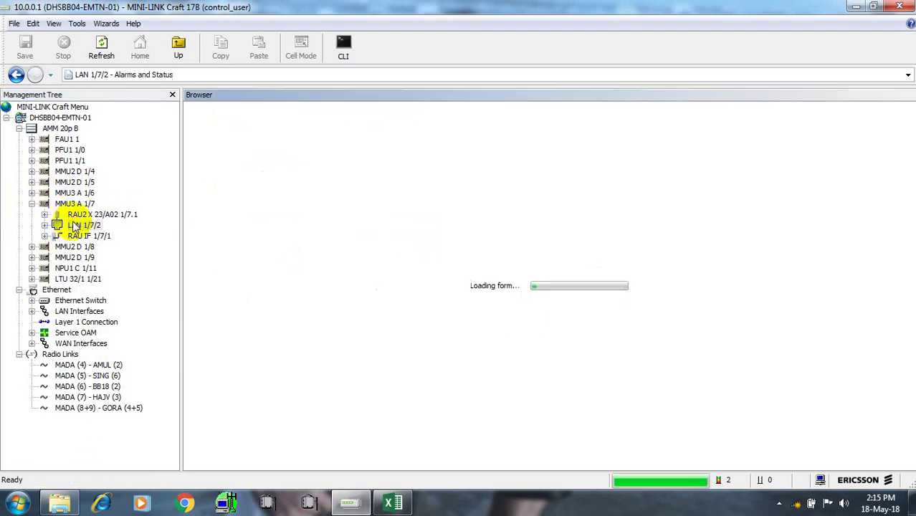
Configure LAN 1/7/2 for Port 6, Admin Status Up, alias 'test', and save it
{"action": "right_click", "coordinate": [76, 225]}
{"action": "mouse_move", "coordinate": [172, 298]}
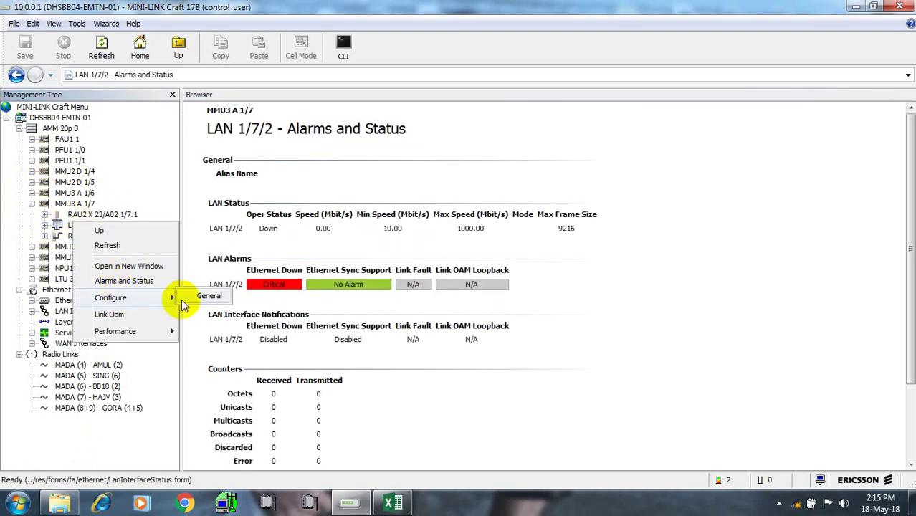
{"action": "left_click", "coordinate": [206, 297]}
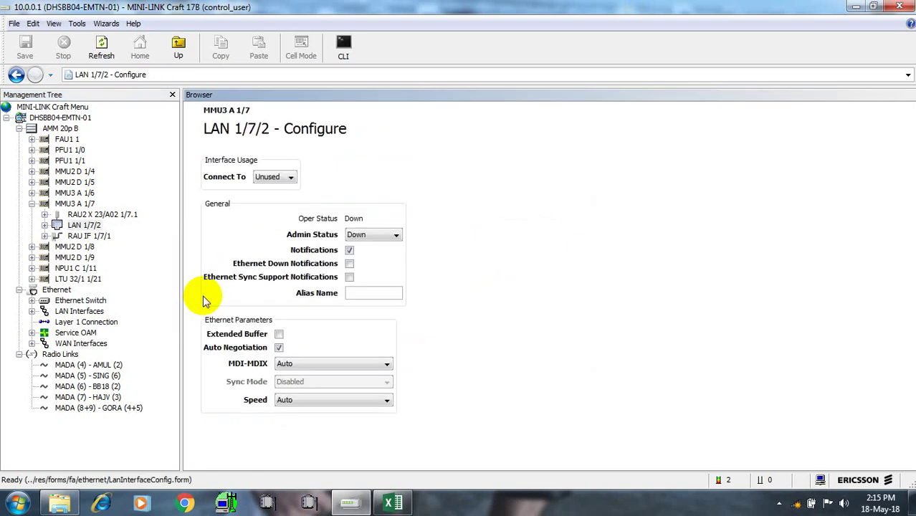
{"action": "left_click", "coordinate": [291, 177]}
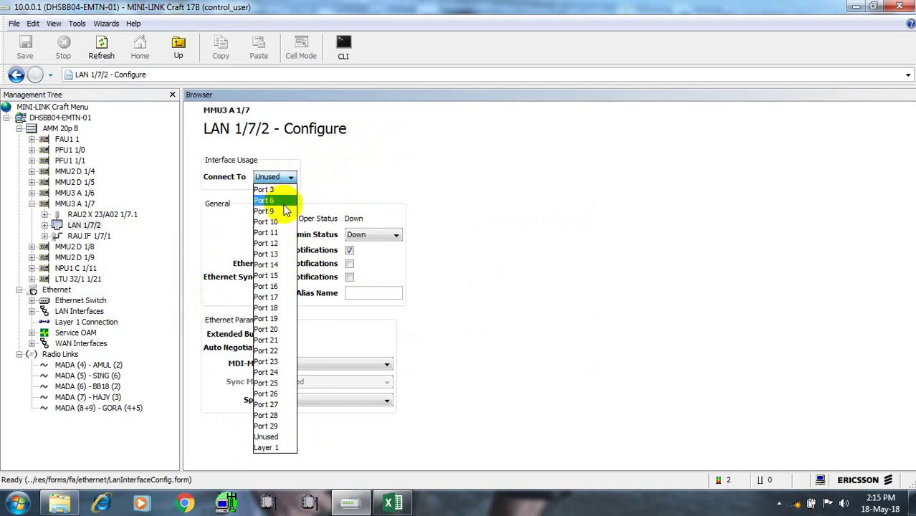
{"action": "left_click", "coordinate": [283, 202]}
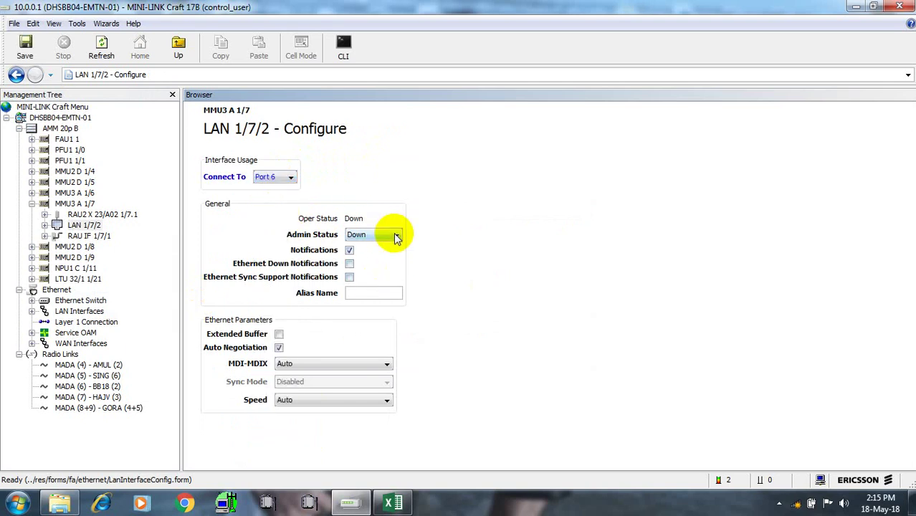
{"action": "left_click", "coordinate": [395, 234]}
{"action": "left_click", "coordinate": [388, 239]}
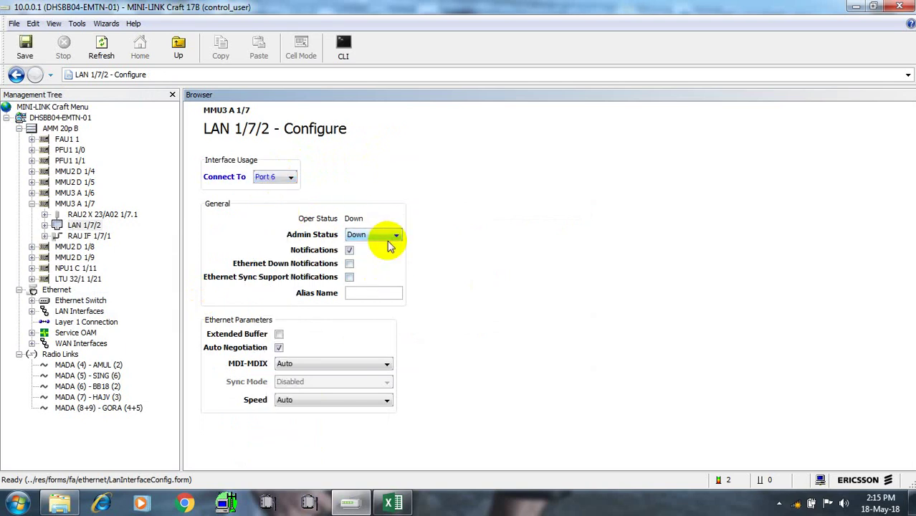
{"action": "left_click", "coordinate": [395, 236]}
{"action": "left_click", "coordinate": [373, 247]}
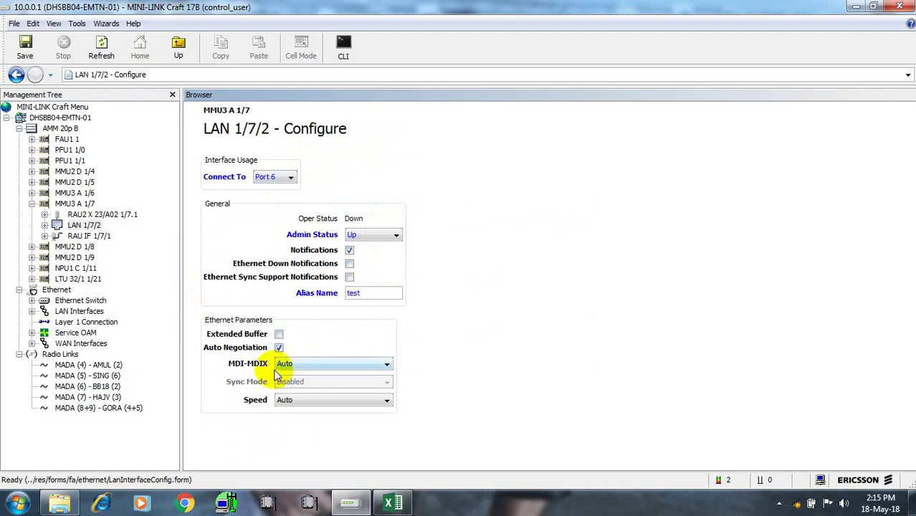
{"action": "left_click", "coordinate": [25, 50]}
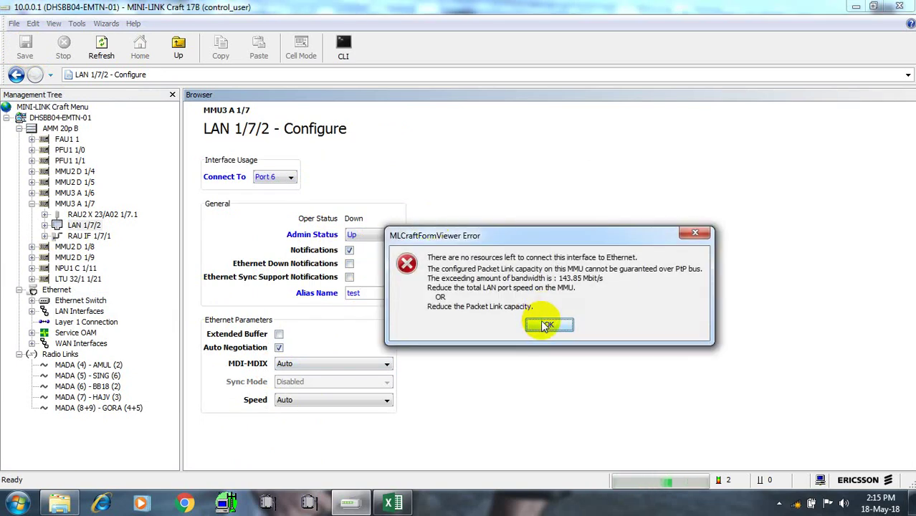
Dismiss the capacity errors, confirm saving, and reopen LAN 1/7/2's General configuration
{"action": "left_click", "coordinate": [547, 327]}
{"action": "left_click", "coordinate": [547, 326]}
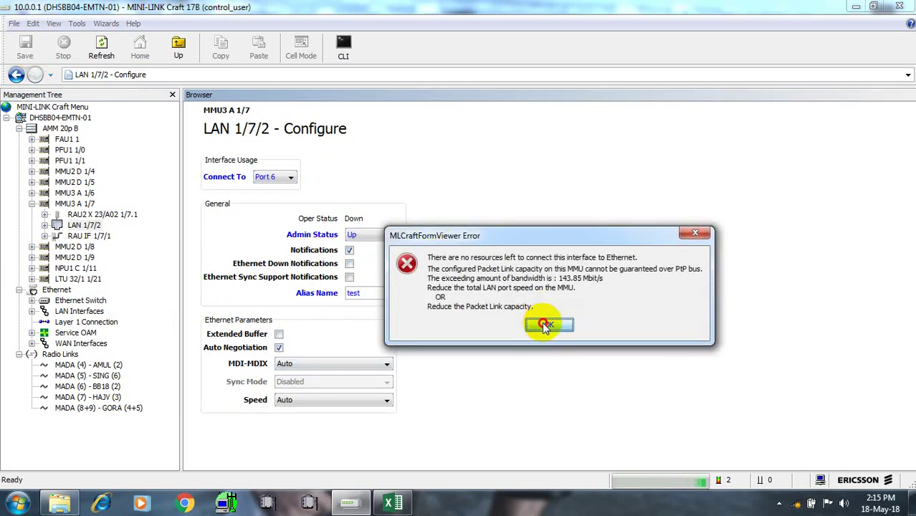
{"action": "left_click", "coordinate": [547, 327]}
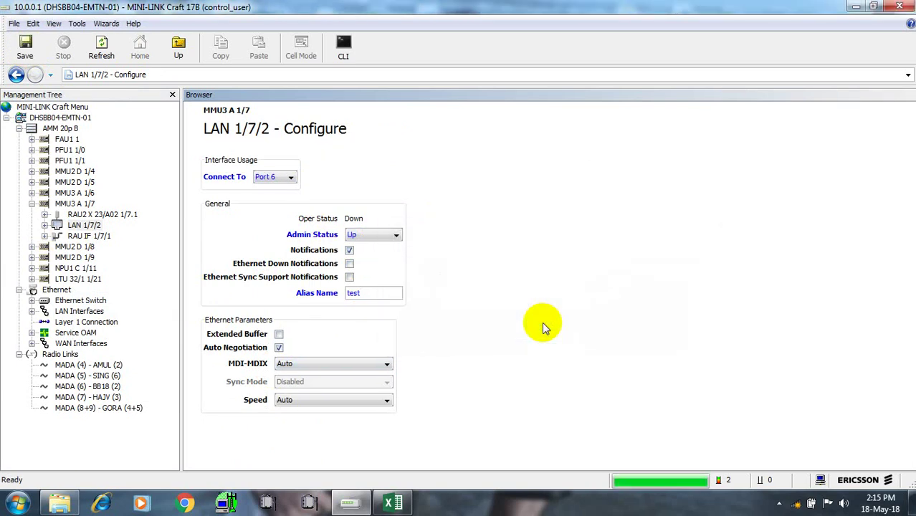
{"action": "left_click", "coordinate": [83, 226]}
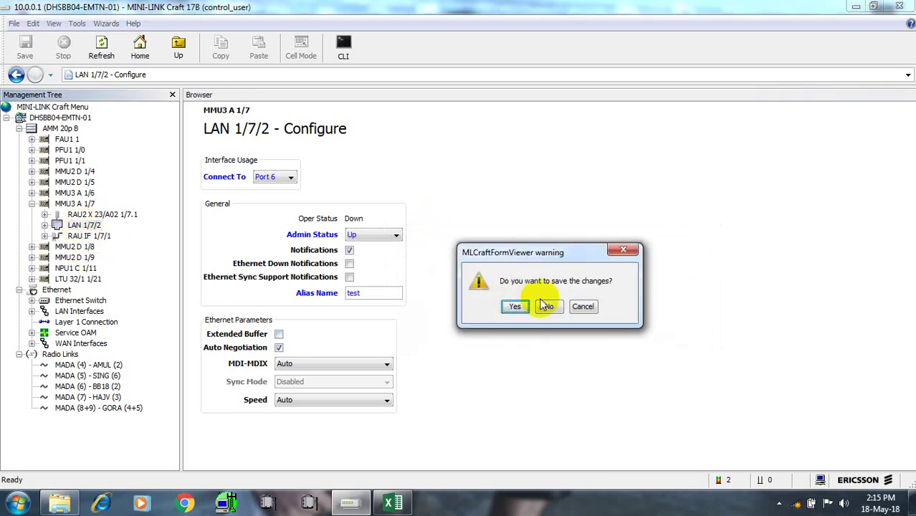
{"action": "left_click", "coordinate": [517, 310]}
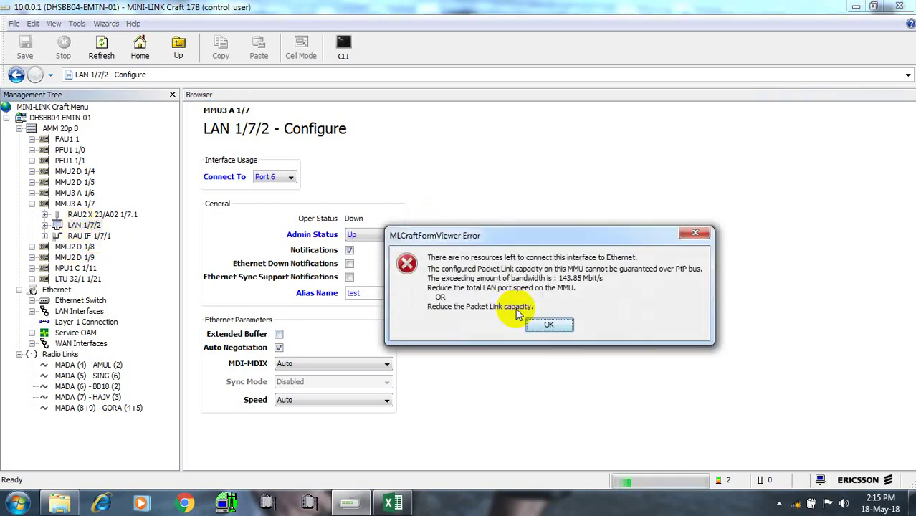
{"action": "left_click", "coordinate": [556, 327]}
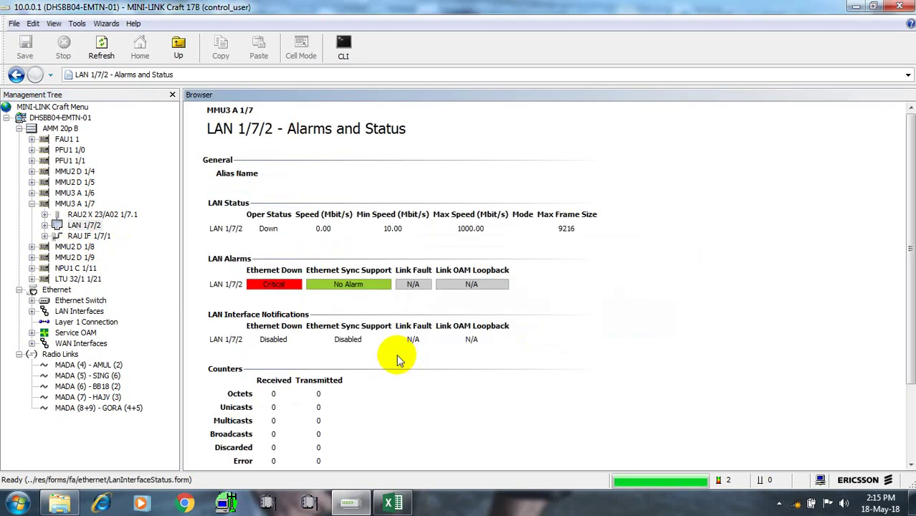
{"action": "right_click", "coordinate": [81, 226]}
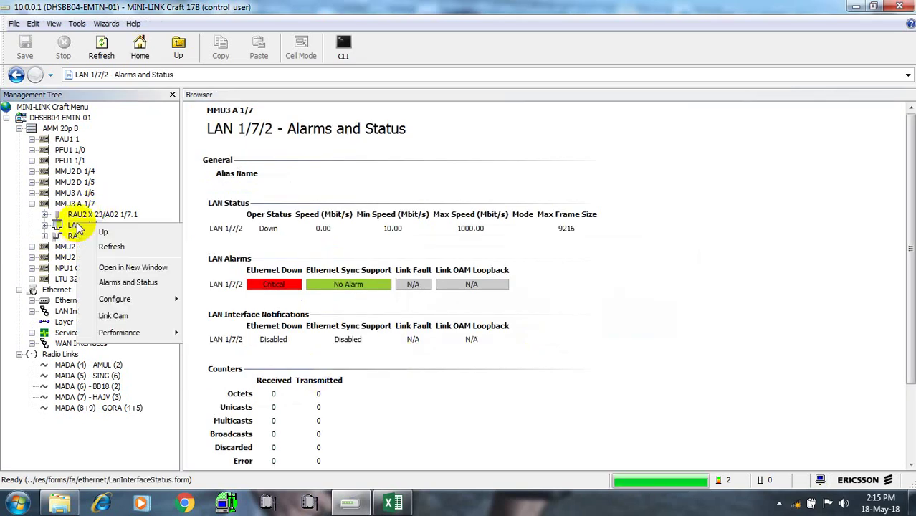
{"action": "left_click", "coordinate": [196, 298]}
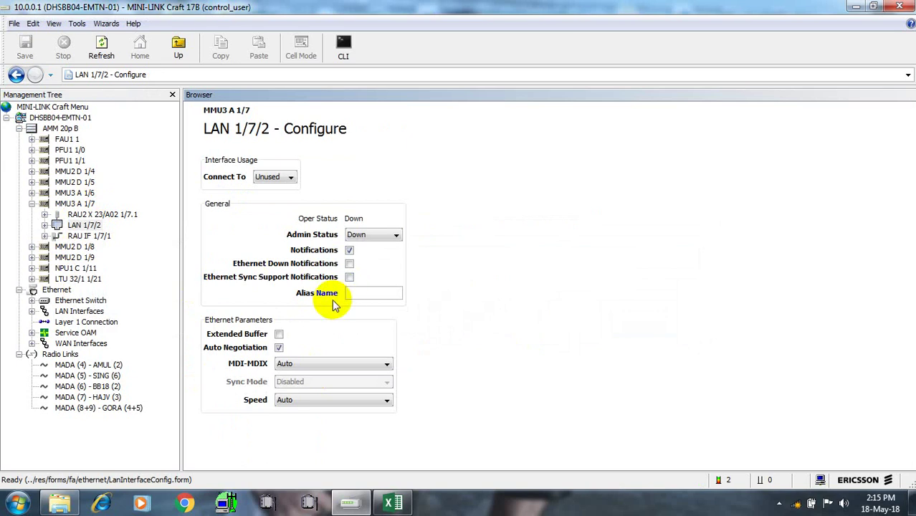
Set LAN 1/7/2 to Port 6, Admin Up, notifications on, alias 'test', 1000 Mbit/s Full Duplex
{"action": "left_click", "coordinate": [290, 177]}
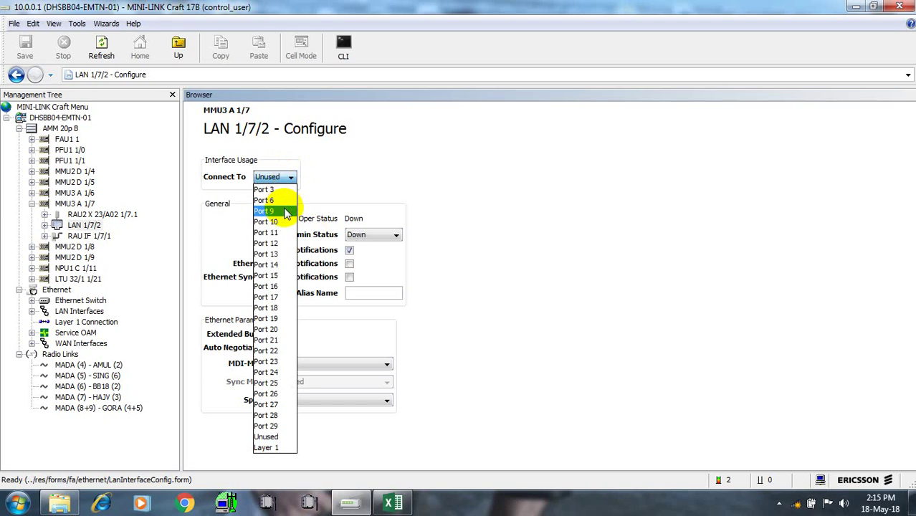
{"action": "left_click", "coordinate": [281, 202]}
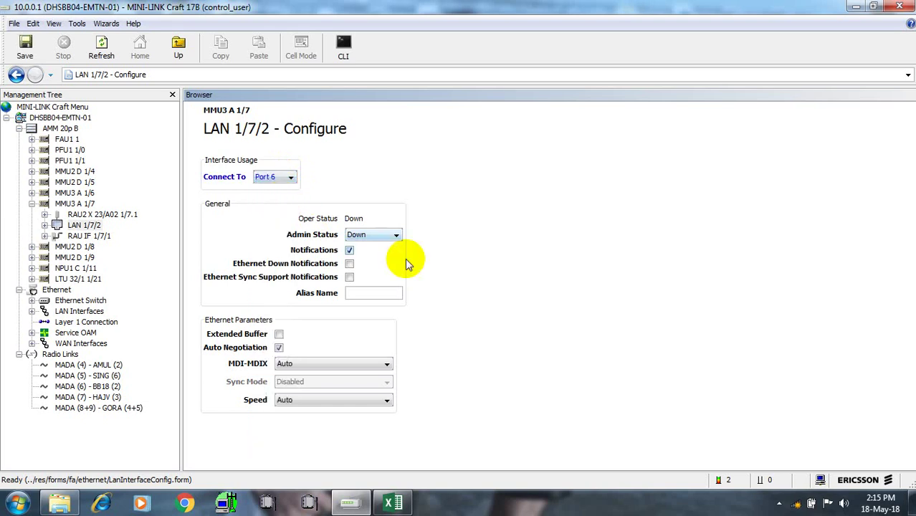
{"action": "left_click", "coordinate": [396, 235]}
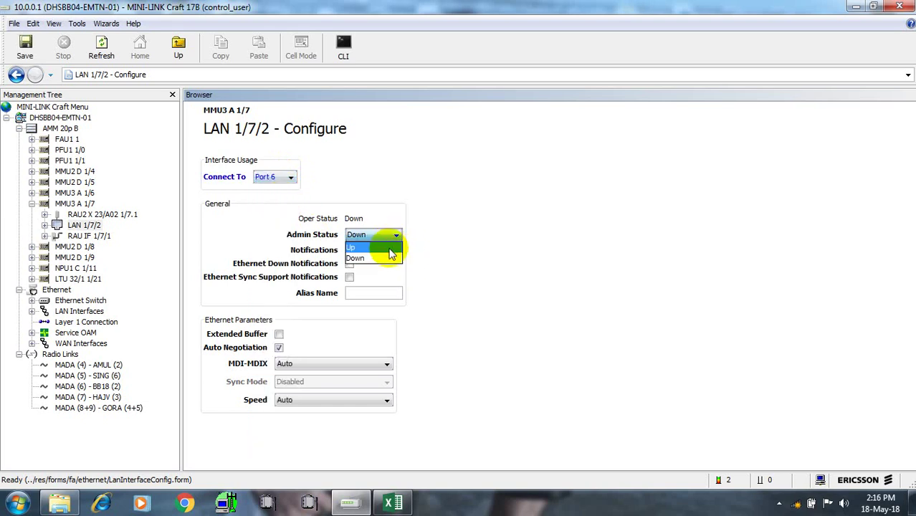
{"action": "left_click", "coordinate": [374, 248]}
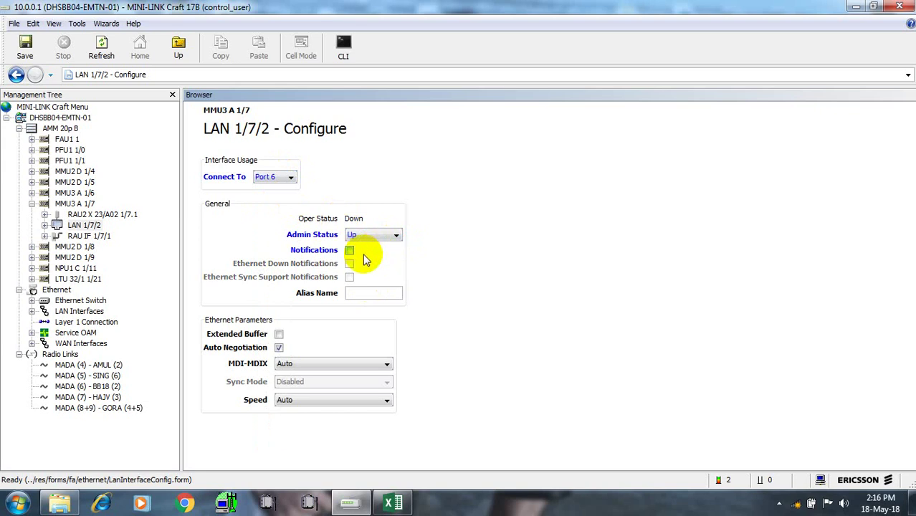
{"action": "left_click", "coordinate": [349, 250]}
{"action": "left_click", "coordinate": [361, 292]}
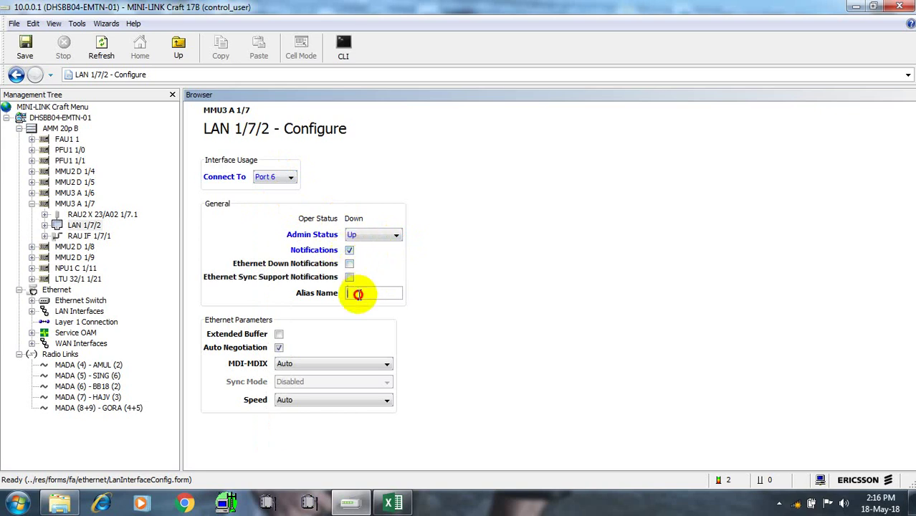
{"action": "type", "text": "test"}
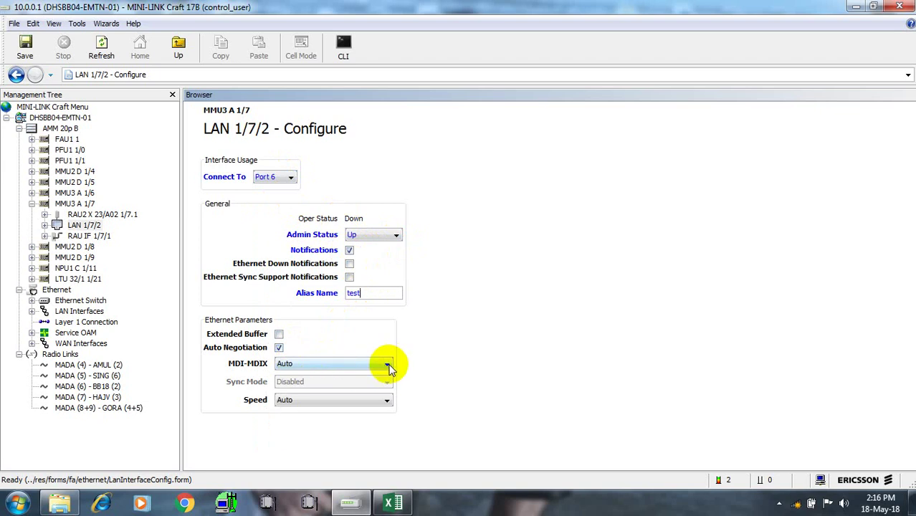
{"action": "left_click", "coordinate": [387, 401]}
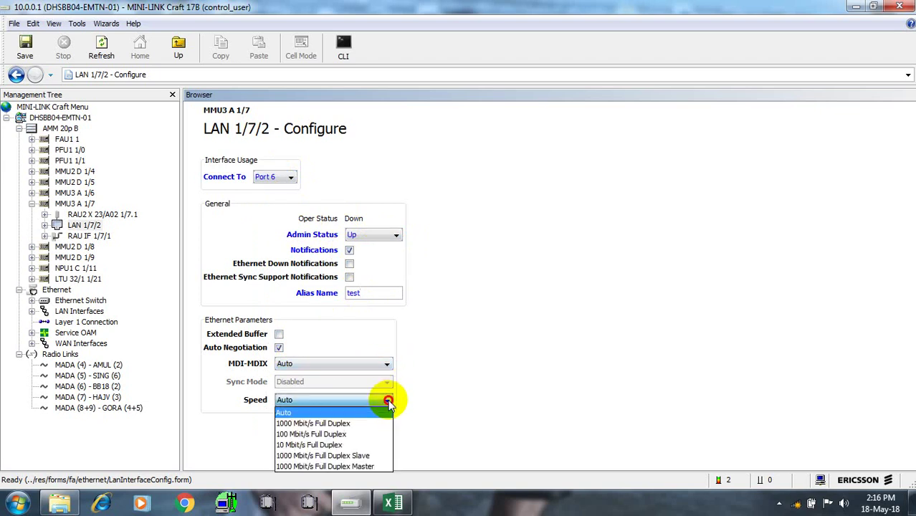
{"action": "left_click", "coordinate": [352, 424]}
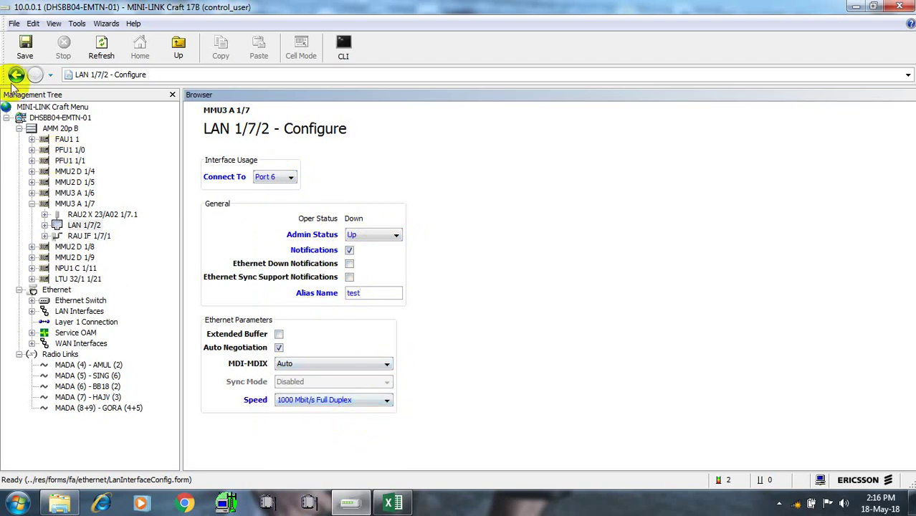
Save LAN 1/7/2, then disable Auto Negotiation and save again; both fail on resources
{"action": "left_click", "coordinate": [25, 49]}
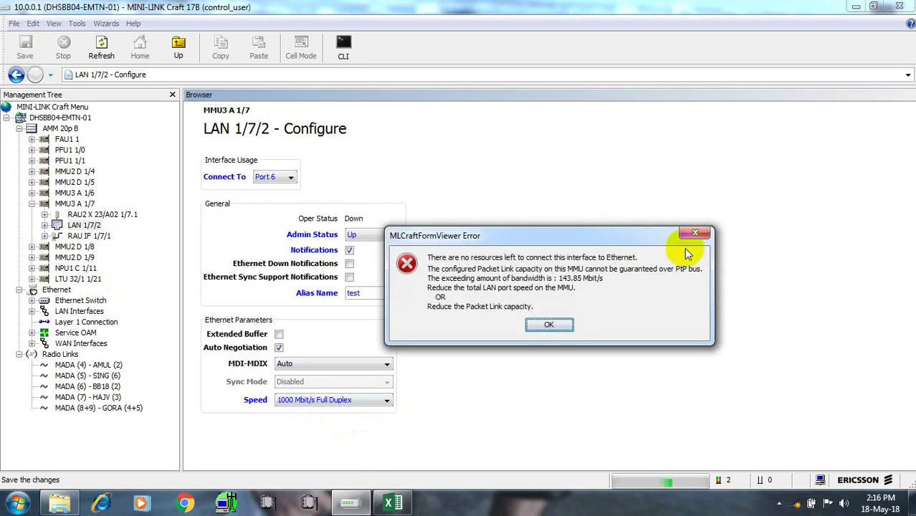
{"action": "left_click", "coordinate": [556, 326]}
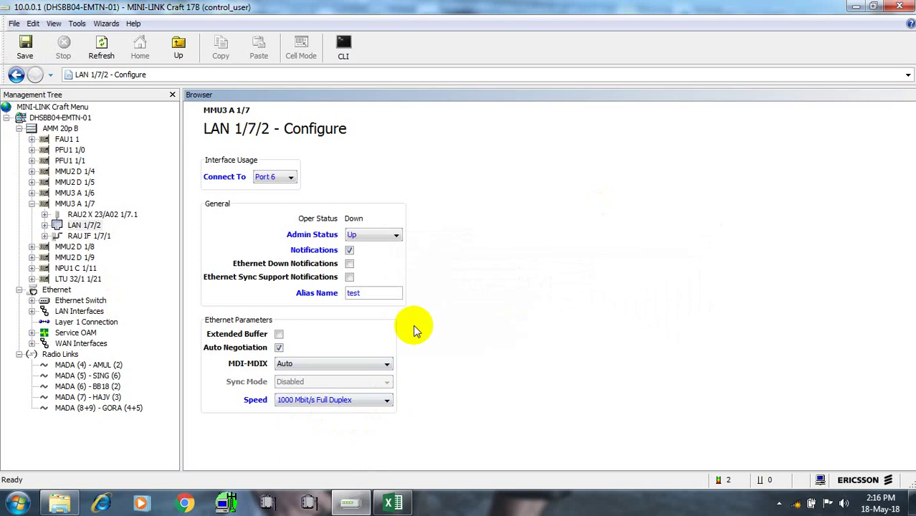
{"action": "left_click", "coordinate": [280, 349]}
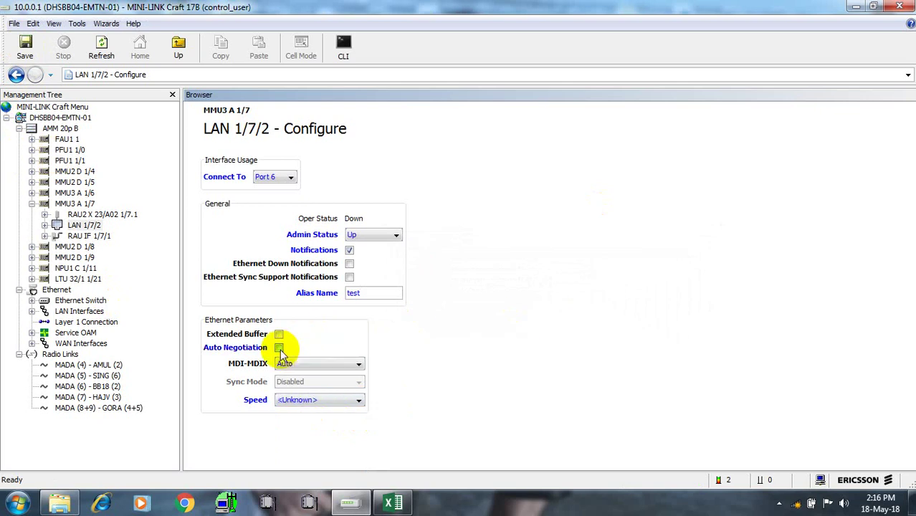
{"action": "left_click", "coordinate": [25, 44]}
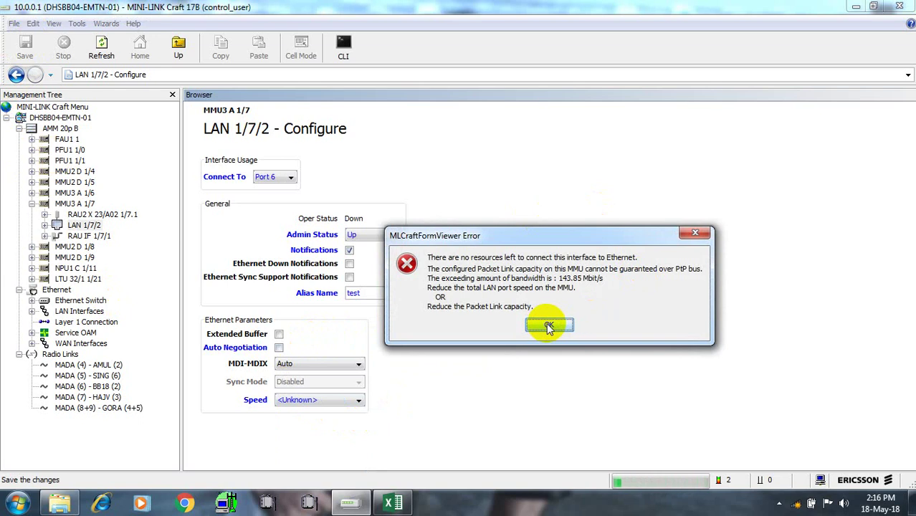
{"action": "left_click", "coordinate": [549, 326]}
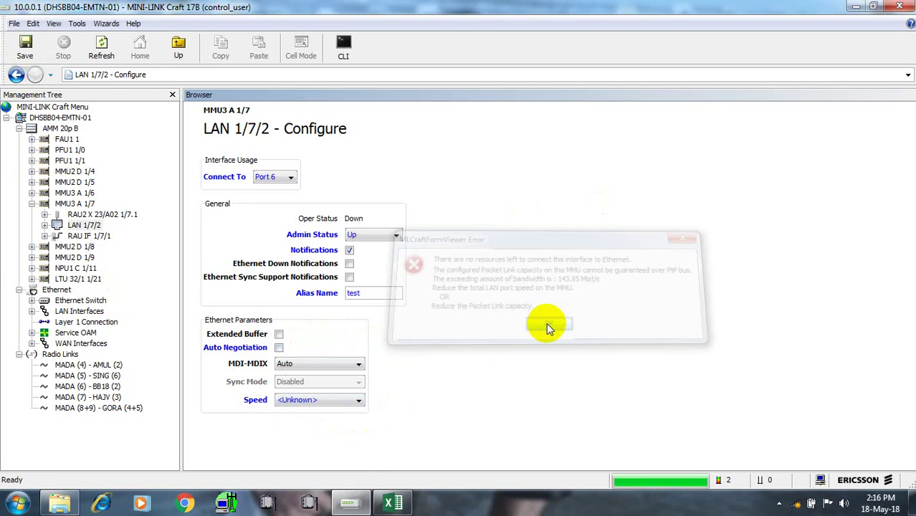
Re-enable Auto Negotiation on LAN 1/7/2 and retry saving, dismissing the capacity error
{"action": "left_click", "coordinate": [280, 347]}
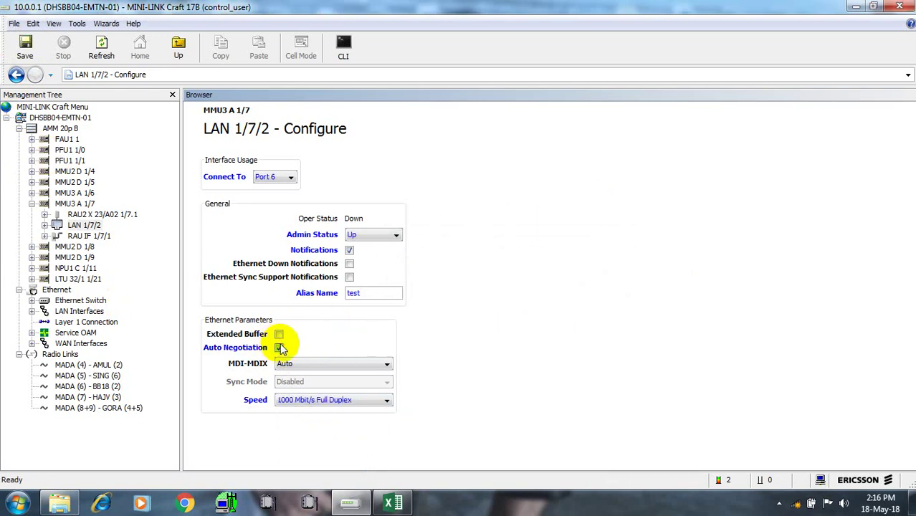
{"action": "left_click", "coordinate": [386, 365]}
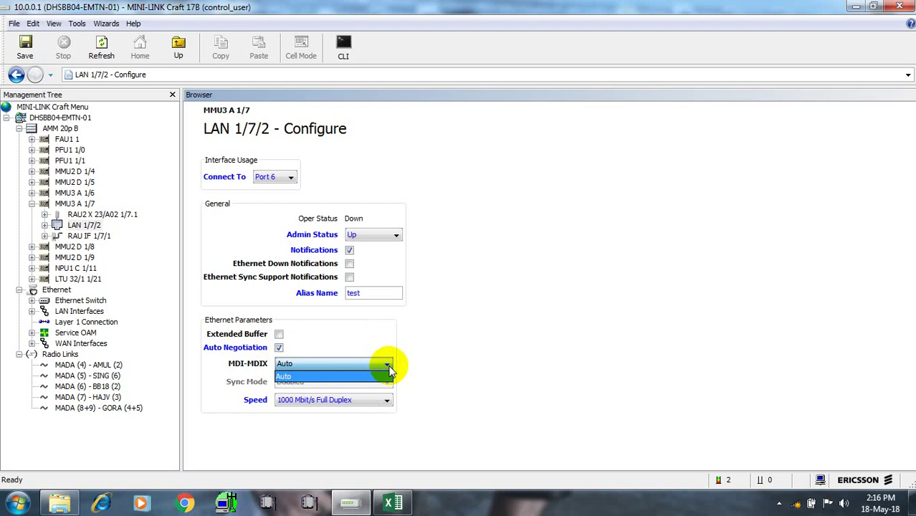
{"action": "left_click", "coordinate": [481, 349]}
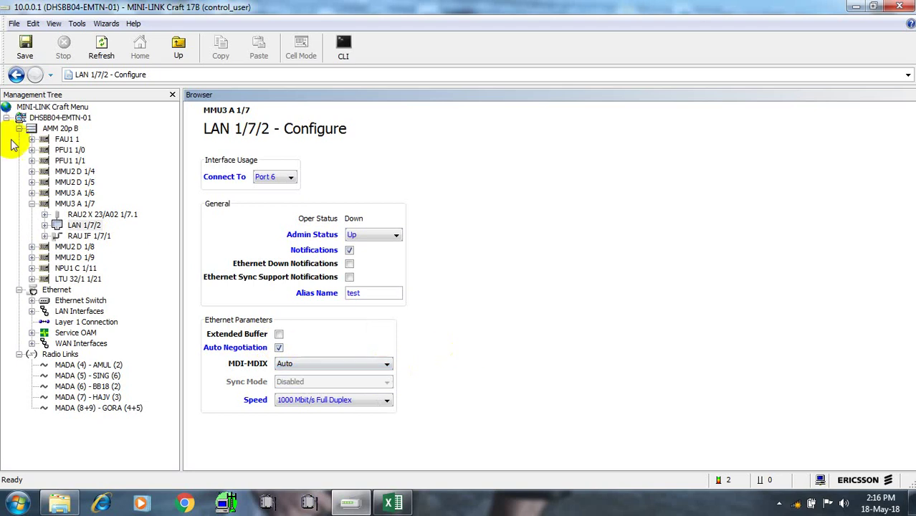
{"action": "left_click", "coordinate": [30, 56]}
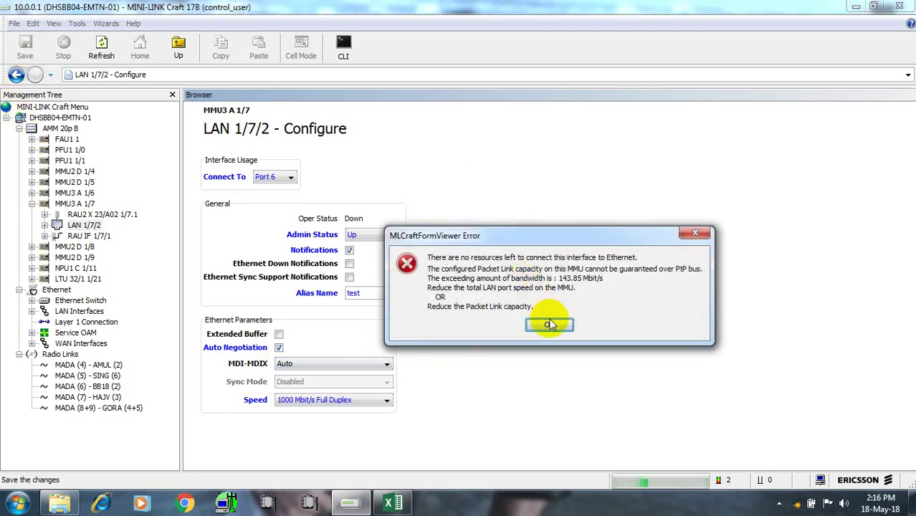
{"action": "left_click", "coordinate": [550, 325]}
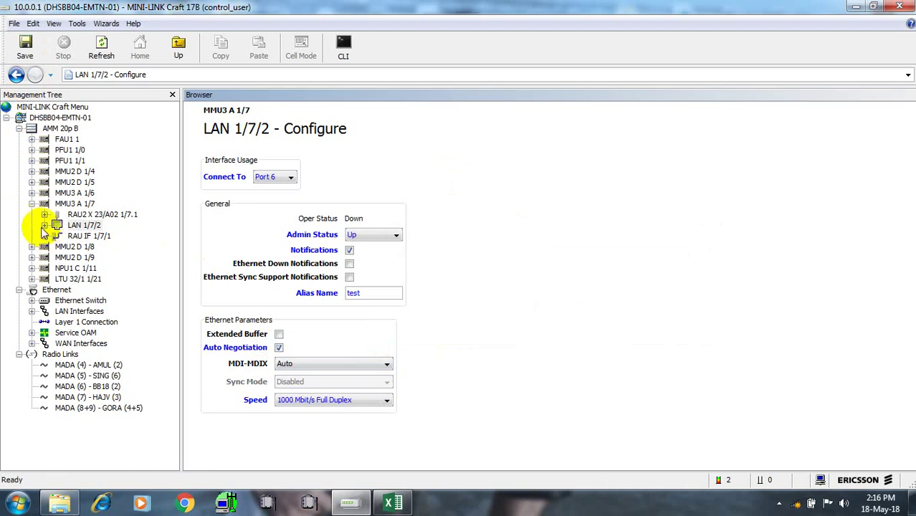
Collapse MMU3 A 1/7 and discard the unsaved LAN 1/7/2 changes
{"action": "left_click", "coordinate": [31, 203]}
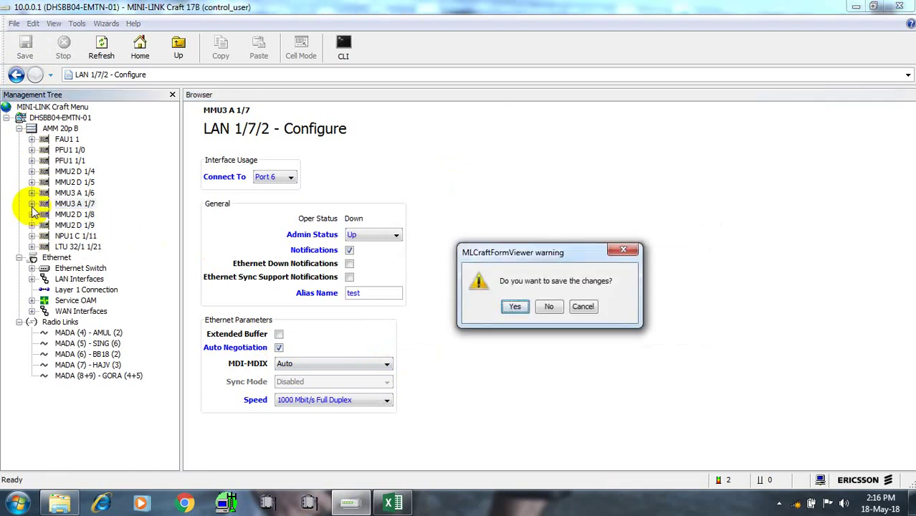
{"action": "left_click", "coordinate": [551, 307]}
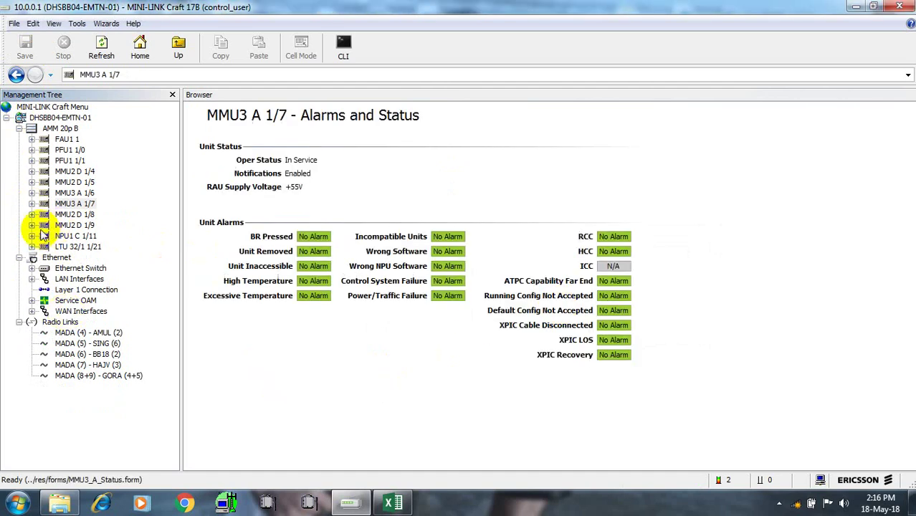
Expand MMU3 A 1/6 and open LAN 1/6/2's General configuration form
{"action": "left_click", "coordinate": [32, 193]}
{"action": "left_click", "coordinate": [96, 215]}
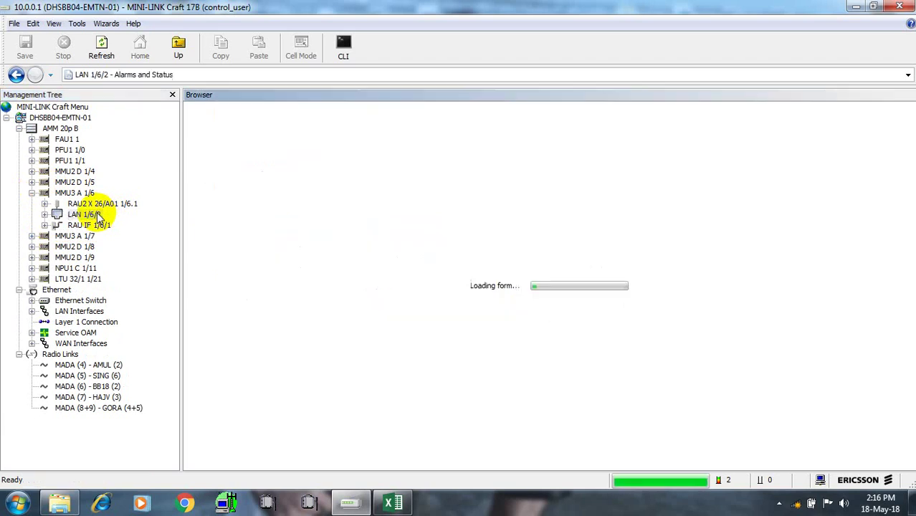
{"action": "right_click", "coordinate": [99, 218]}
{"action": "mouse_move", "coordinate": [165, 289]}
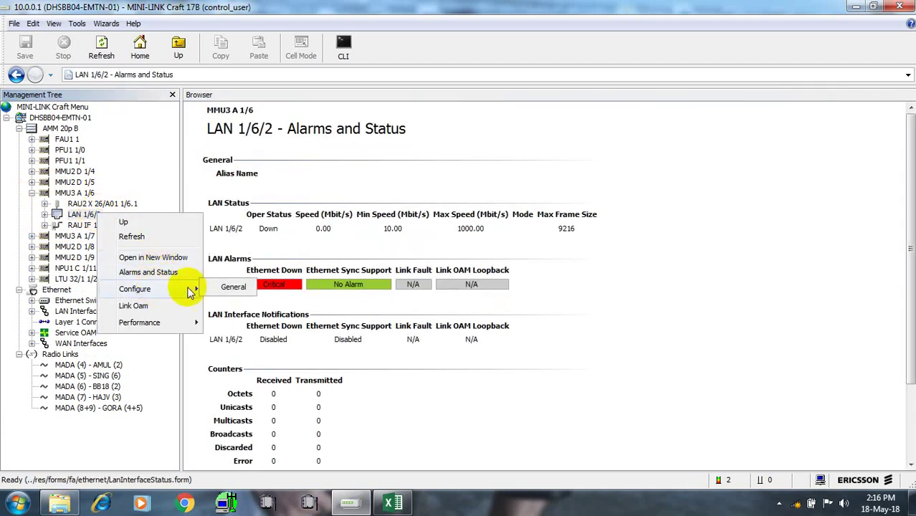
{"action": "left_click", "coordinate": [228, 287]}
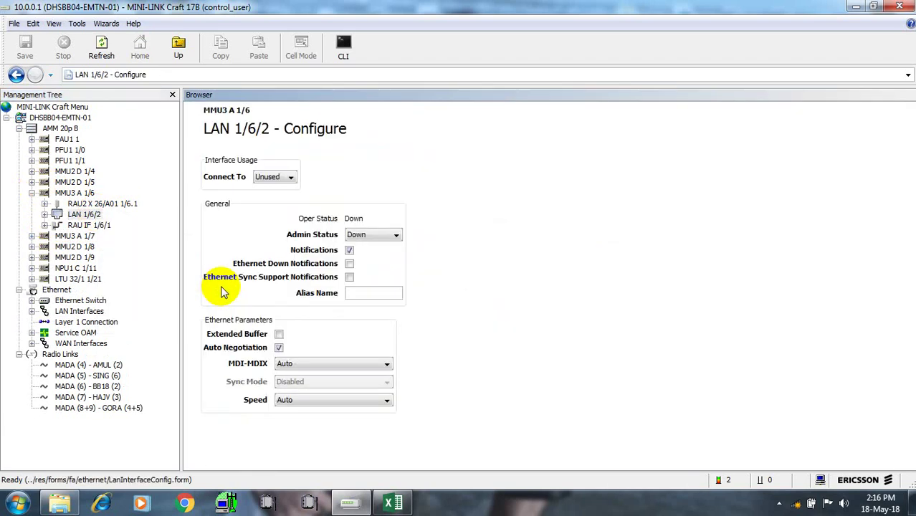
Set LAN 1/6/2 to Port 6, Admin Up, 1000 Mbit/s Full Duplex; the save fails for insufficient bandwidth
{"action": "left_click", "coordinate": [291, 177]}
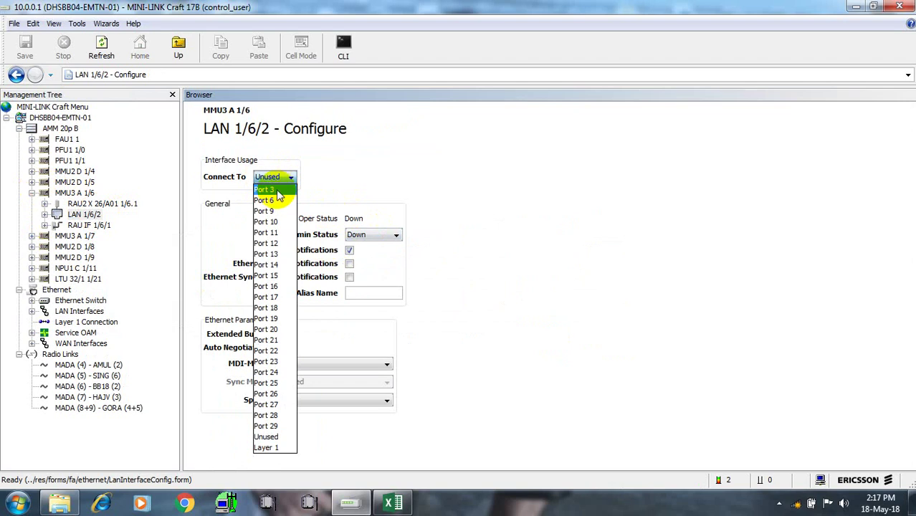
{"action": "left_click", "coordinate": [269, 200]}
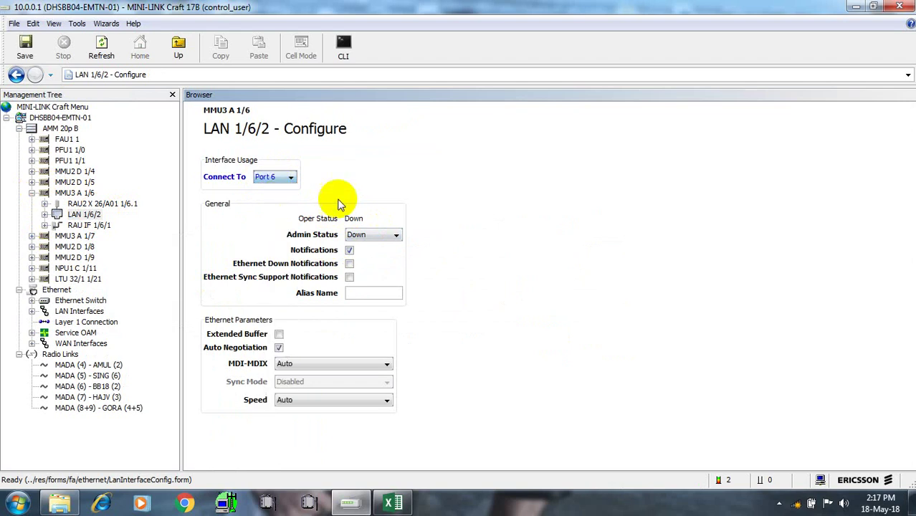
{"action": "left_click", "coordinate": [396, 235]}
{"action": "left_click", "coordinate": [387, 245]}
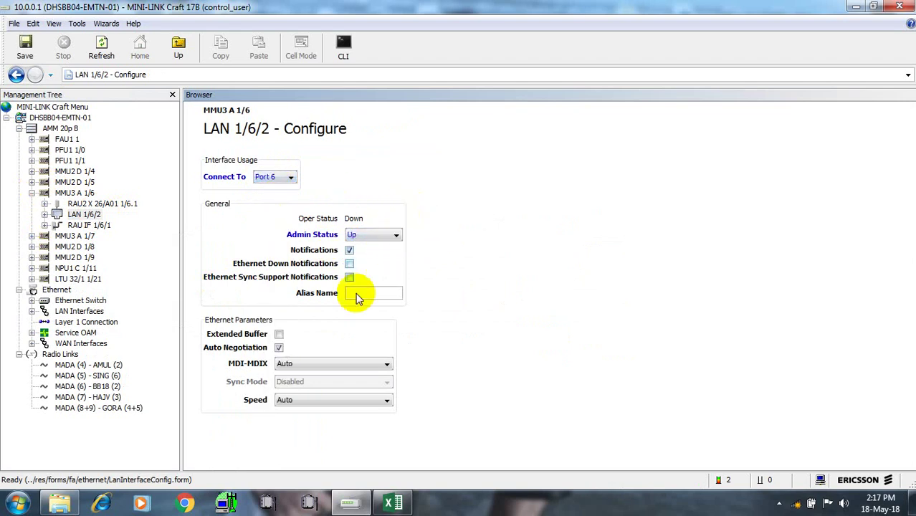
{"action": "left_click", "coordinate": [387, 400]}
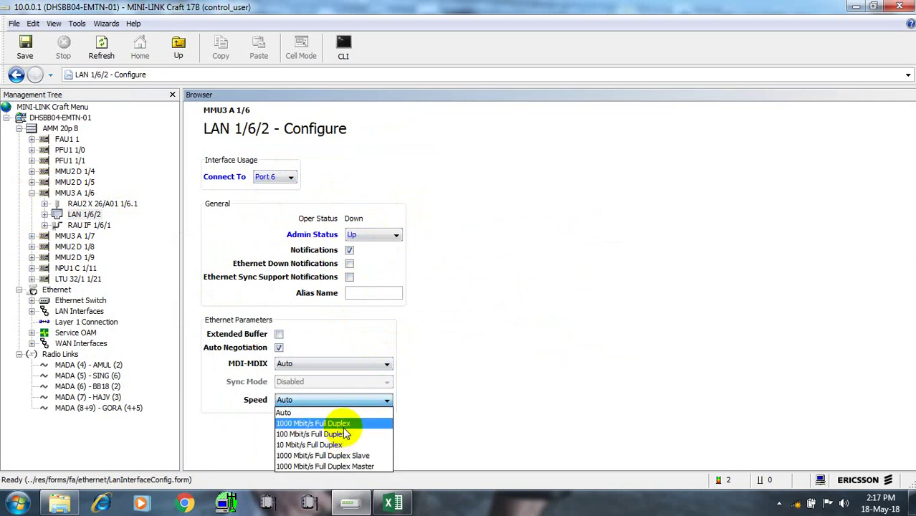
{"action": "left_click", "coordinate": [343, 424]}
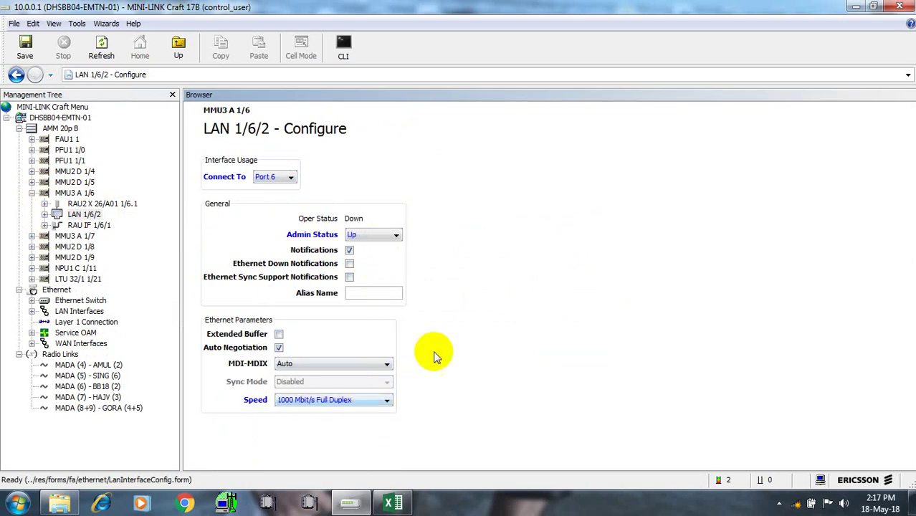
{"action": "left_click", "coordinate": [23, 46]}
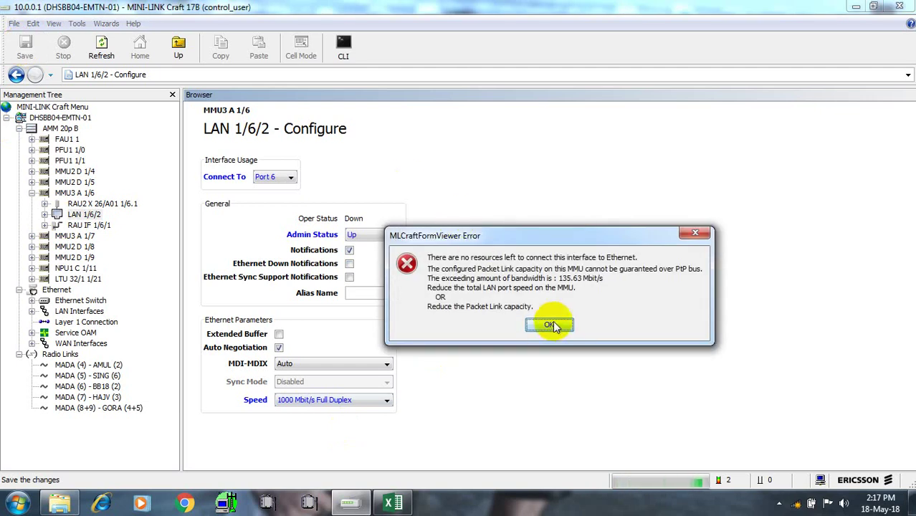
{"action": "left_click", "coordinate": [550, 326]}
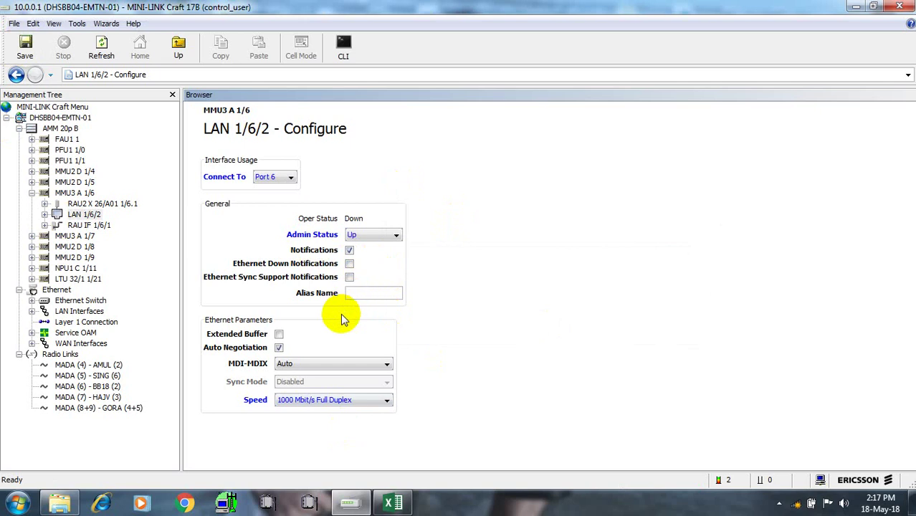
Set LAN 1/6/2 speed back to Auto and accept the bandwidth save error. Discard the changes and return to MMU3 A 1/6
{"action": "left_click", "coordinate": [383, 401]}
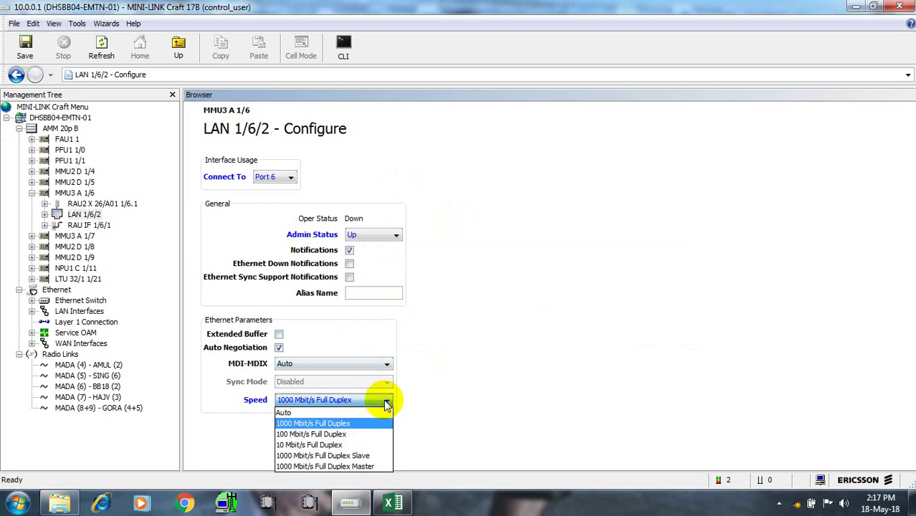
{"action": "left_click", "coordinate": [329, 414]}
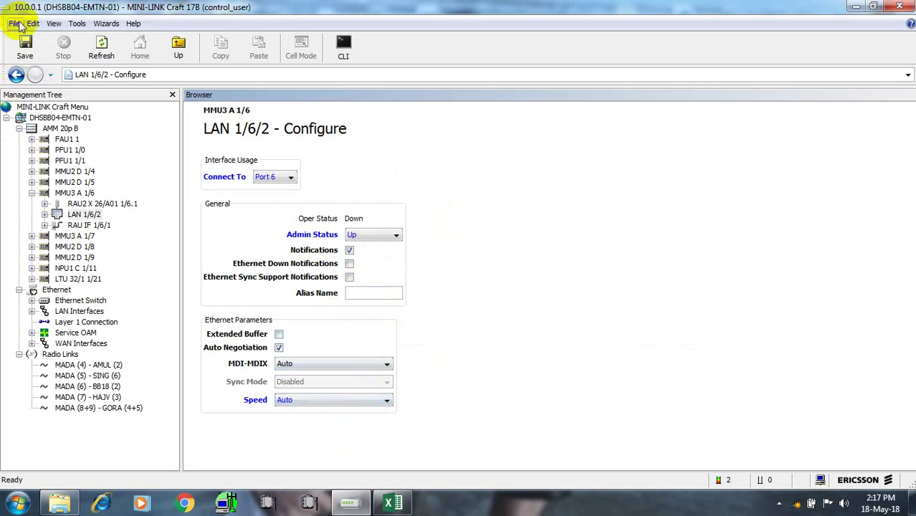
{"action": "left_click", "coordinate": [25, 48]}
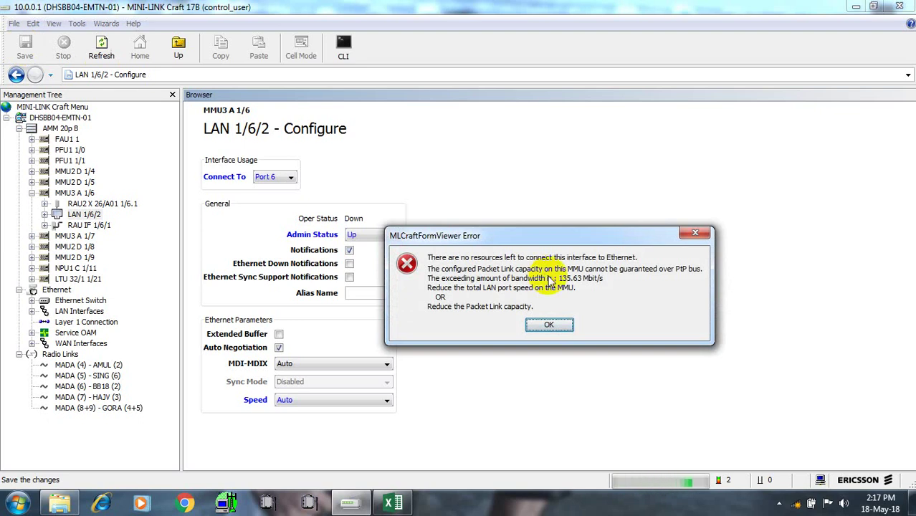
{"action": "left_click", "coordinate": [546, 324]}
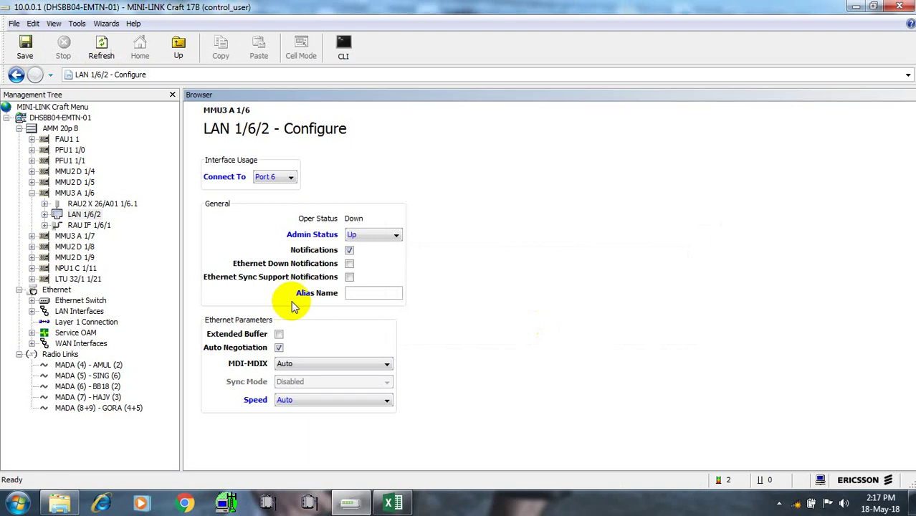
{"action": "left_click", "coordinate": [32, 193]}
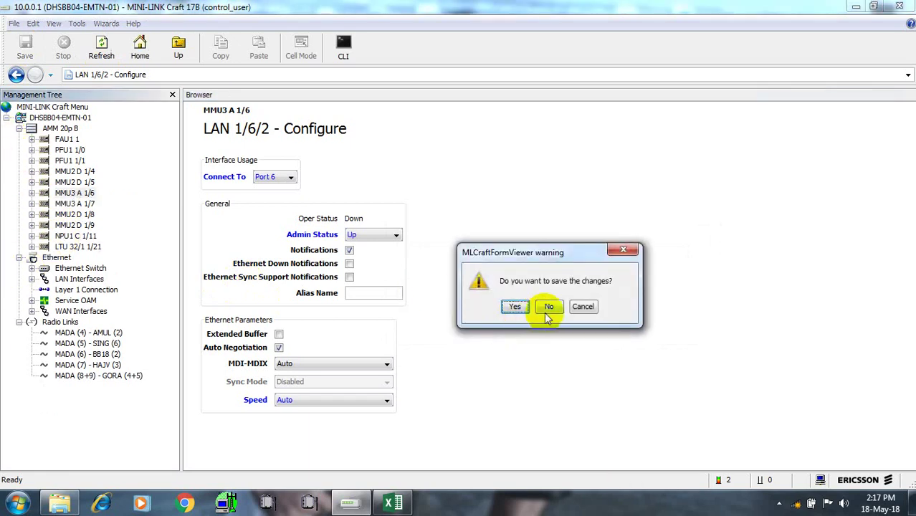
{"action": "left_click", "coordinate": [548, 310]}
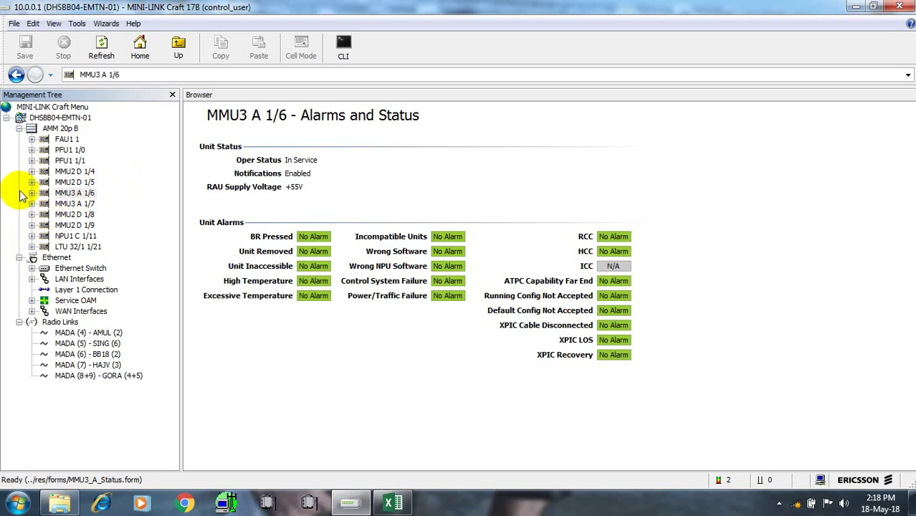
Start the built-in FTP server on port 21, then reselect LAN 1/6/2 and expand RAU IF 1/6/1
{"action": "left_click", "coordinate": [32, 193]}
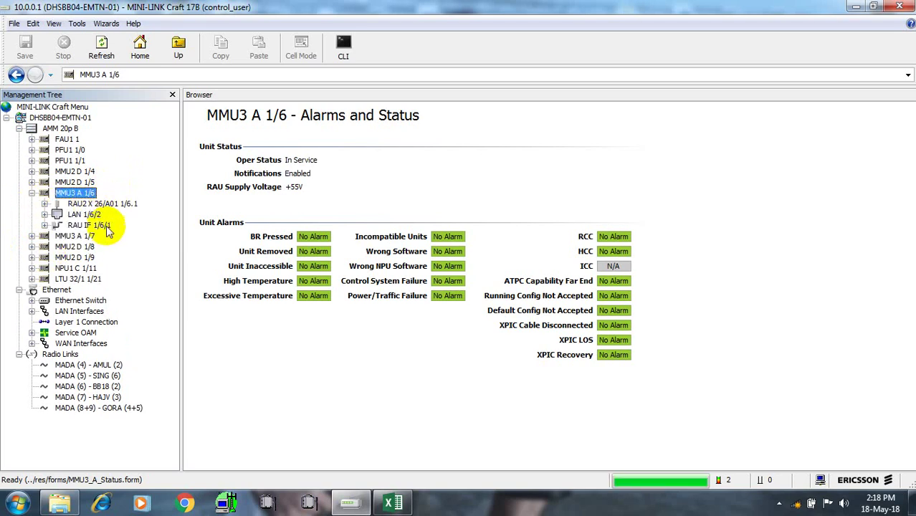
{"action": "left_click", "coordinate": [85, 216]}
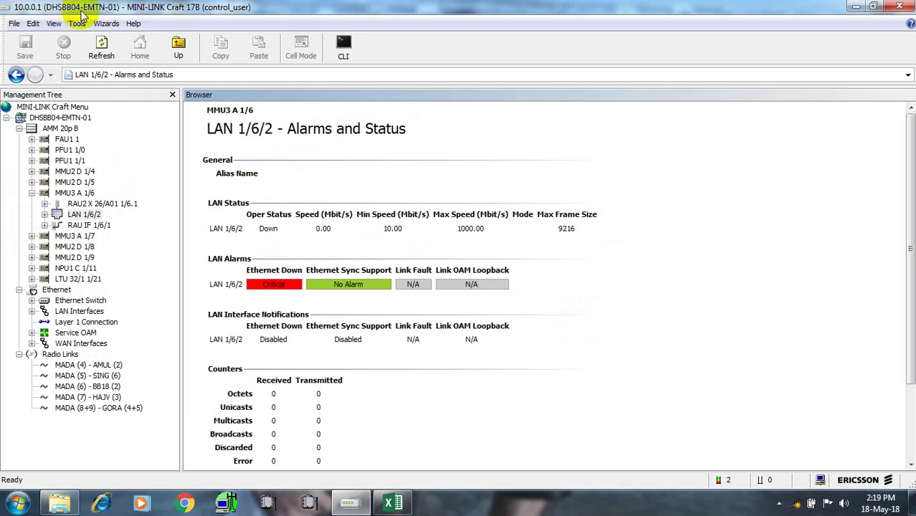
{"action": "left_click", "coordinate": [76, 23]}
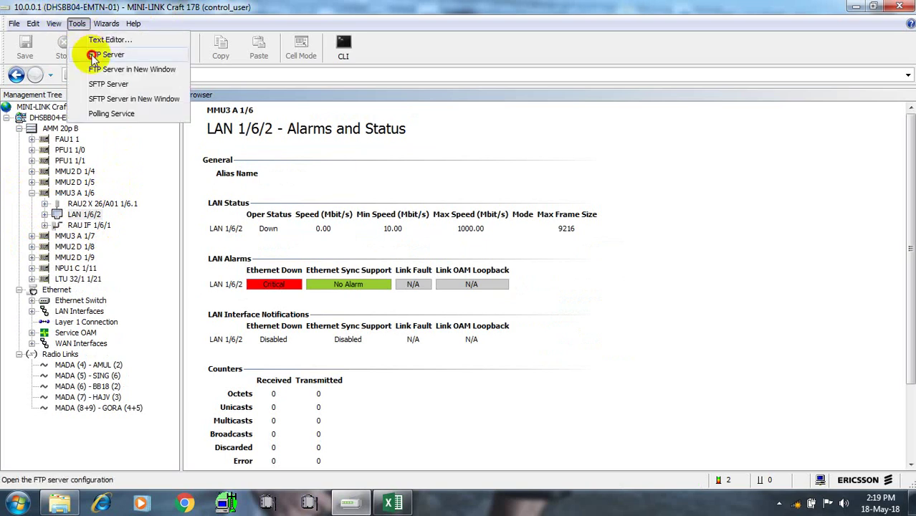
{"action": "left_click", "coordinate": [100, 55]}
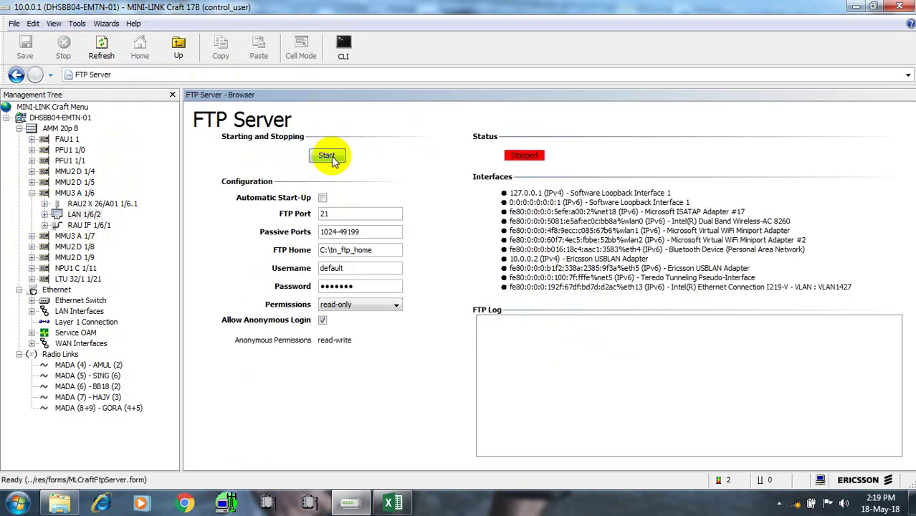
{"action": "left_click", "coordinate": [330, 156]}
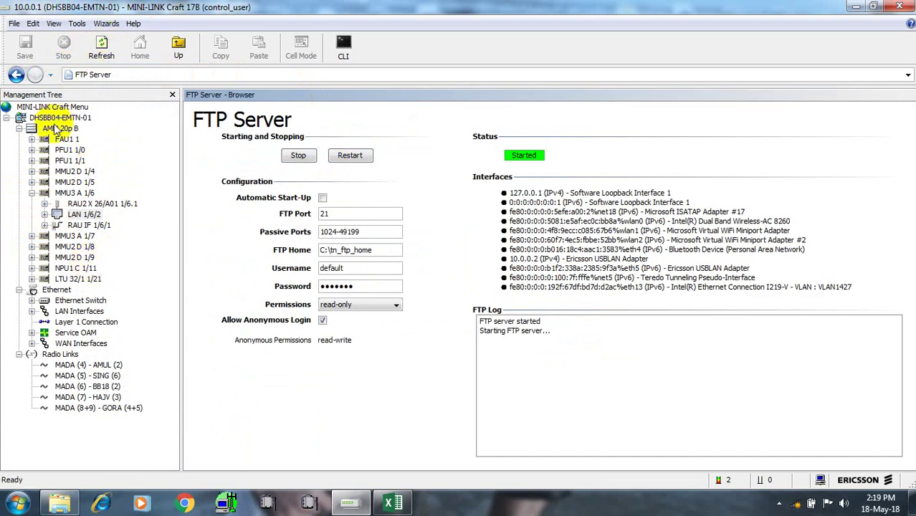
{"action": "left_click", "coordinate": [52, 217]}
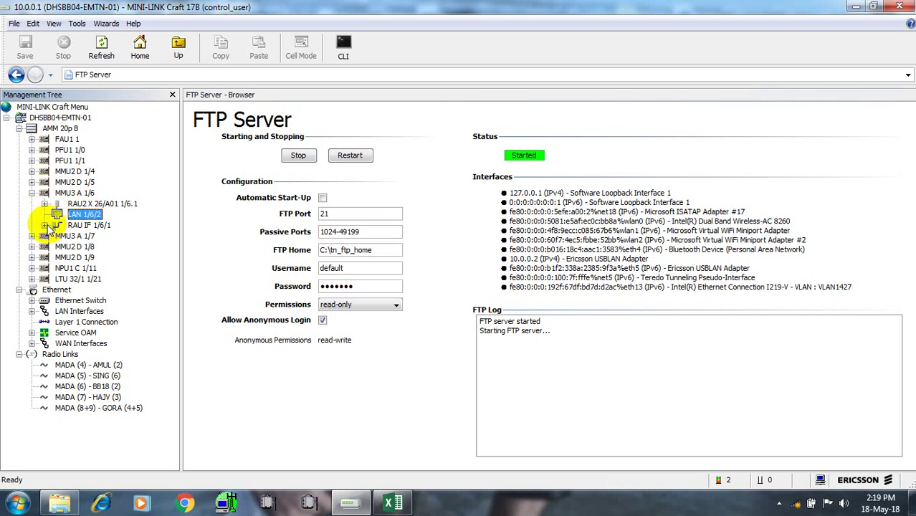
{"action": "left_click", "coordinate": [45, 226]}
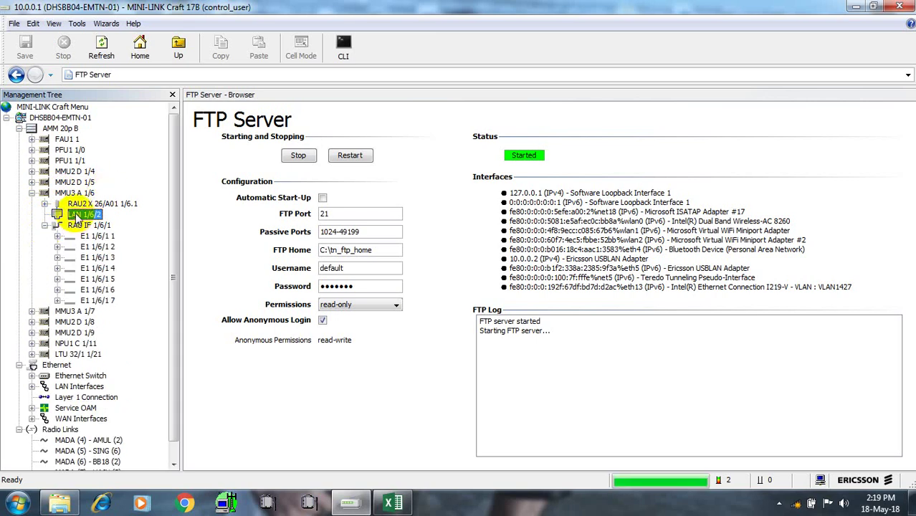
Bring up the General configuration form for LAN 1/6/2 from its context menu
{"action": "double_click", "coordinate": [75, 219]}
{"action": "right_click", "coordinate": [75, 218]}
{"action": "mouse_move", "coordinate": [145, 300]}
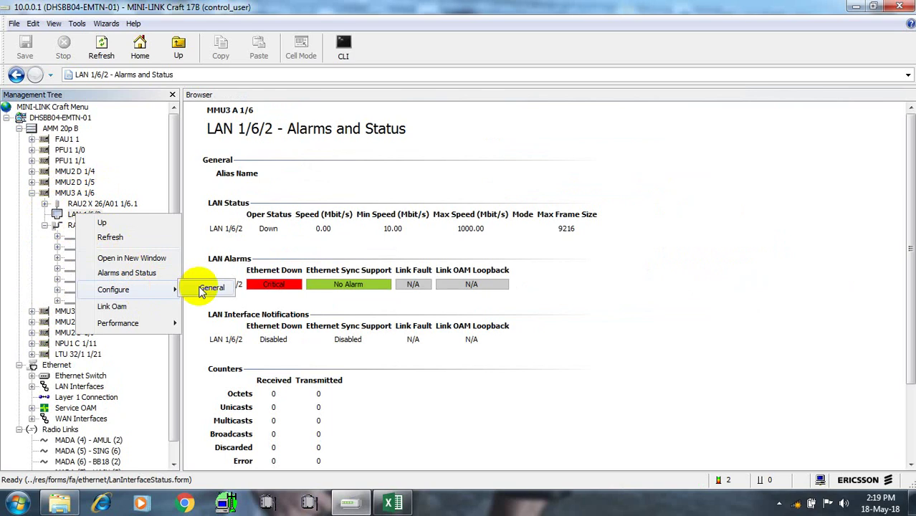
{"action": "left_click", "coordinate": [155, 147]}
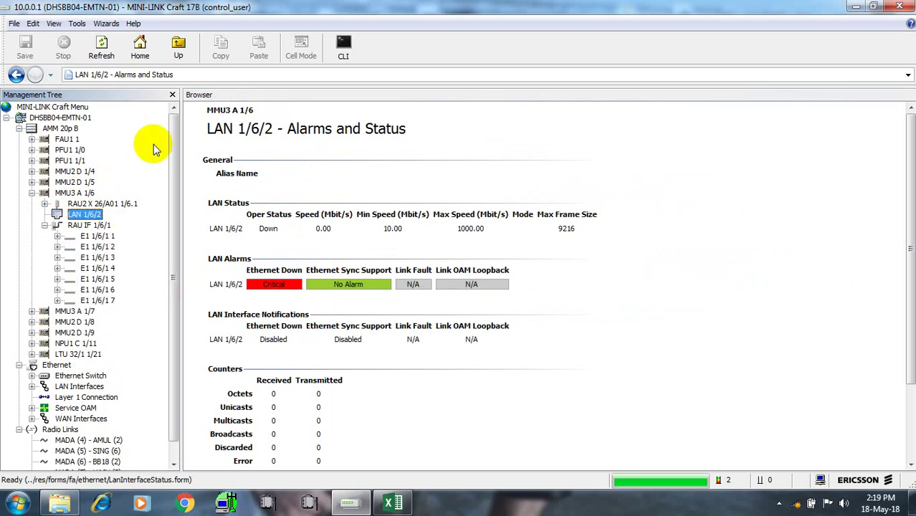
{"action": "left_click", "coordinate": [94, 215]}
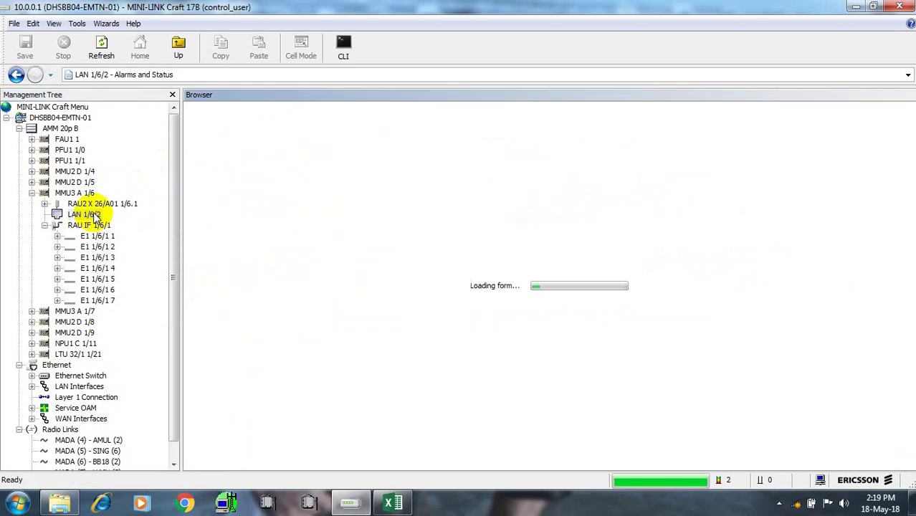
{"action": "left_click", "coordinate": [94, 215]}
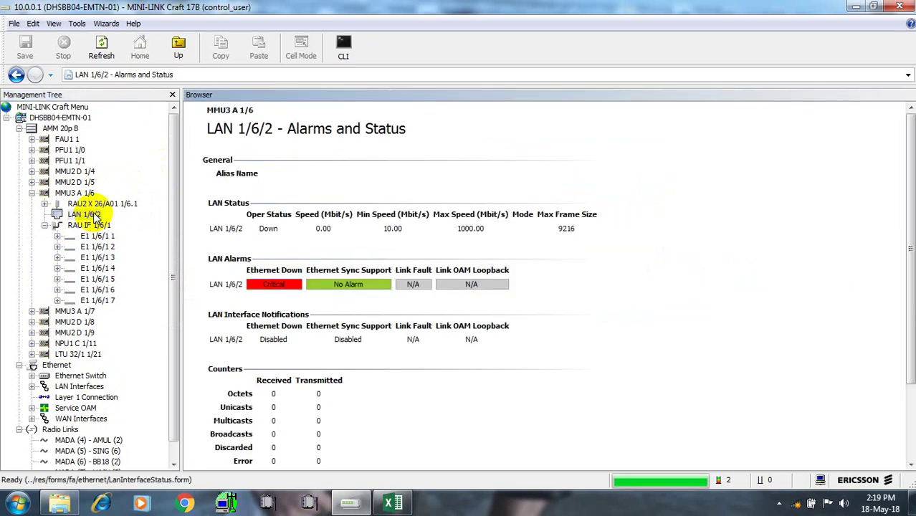
{"action": "right_click", "coordinate": [110, 215]}
{"action": "mouse_move", "coordinate": [155, 296]}
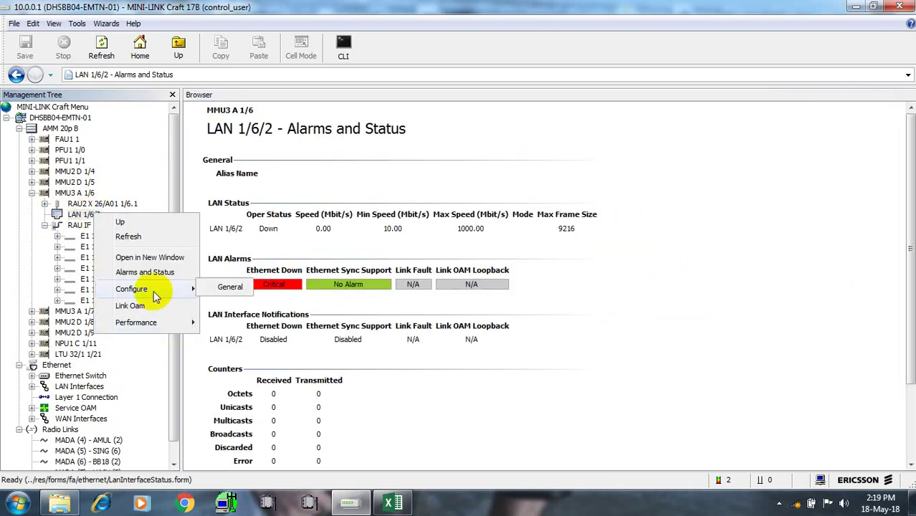
{"action": "left_click", "coordinate": [225, 287]}
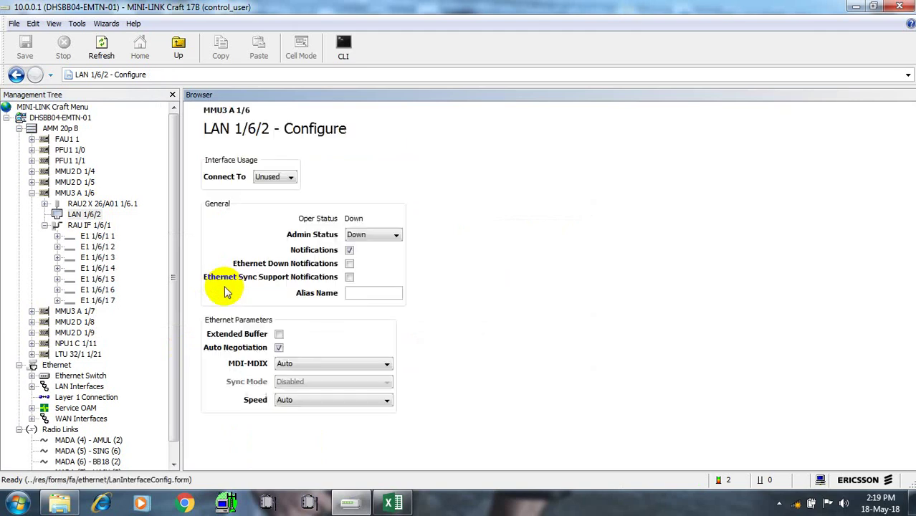
Connect LAN 1/6/2 to Port 3, Admin Up, 100 Mbit/s Full Duplex, alias 'test', and save
{"action": "left_click", "coordinate": [292, 178]}
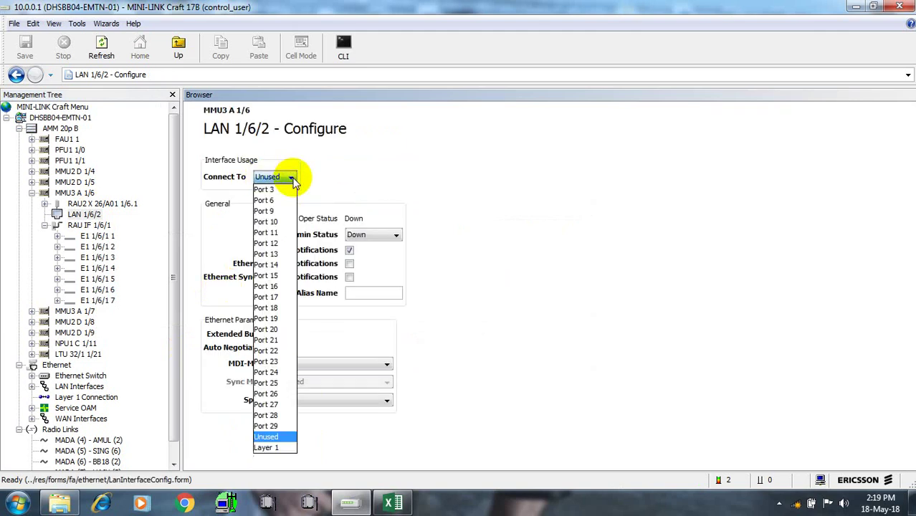
{"action": "left_click", "coordinate": [275, 205]}
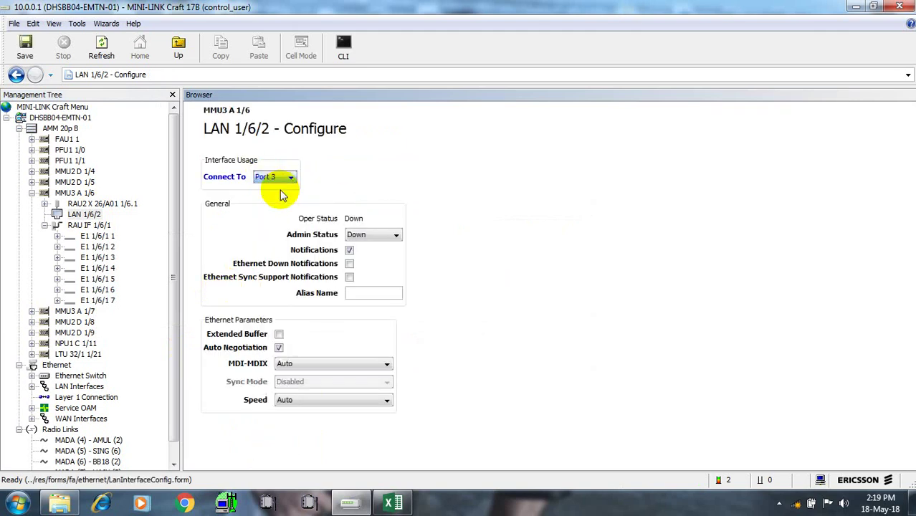
{"action": "left_click", "coordinate": [395, 236]}
{"action": "left_click", "coordinate": [378, 251]}
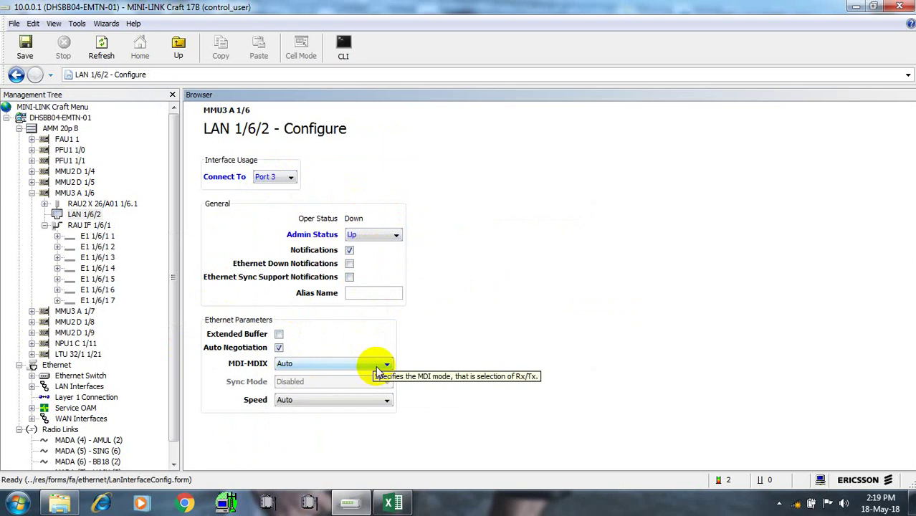
{"action": "left_click", "coordinate": [384, 400]}
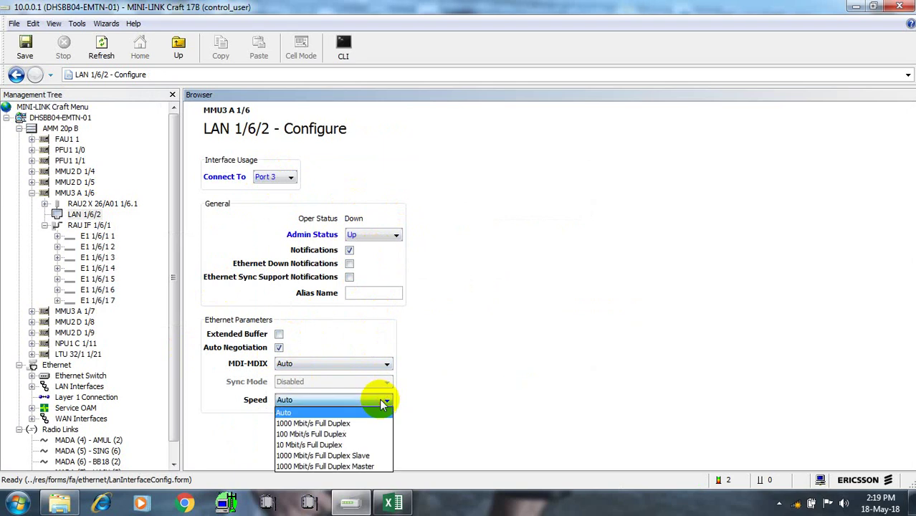
{"action": "left_click", "coordinate": [324, 435]}
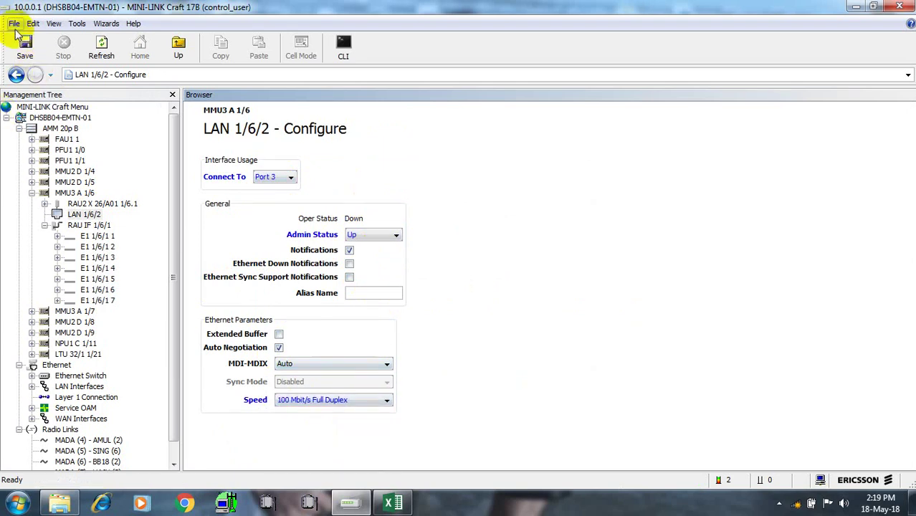
{"action": "left_click", "coordinate": [25, 49]}
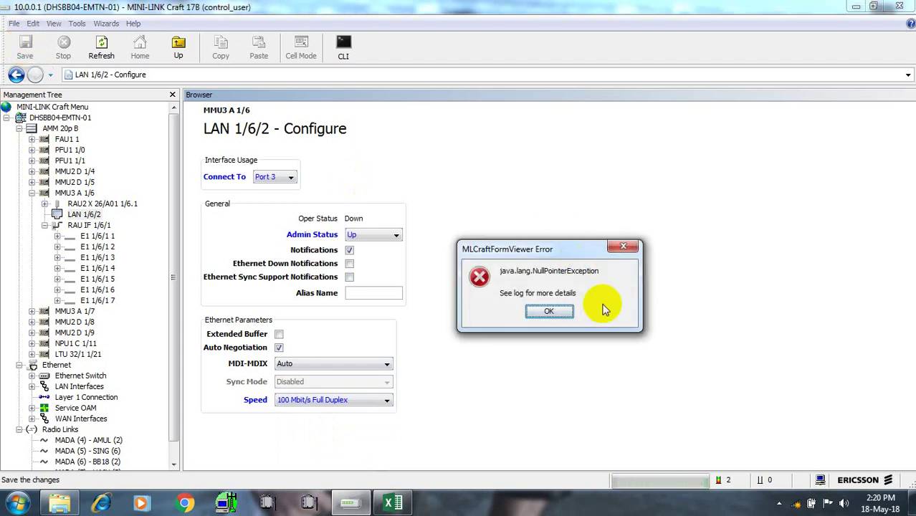
{"action": "left_click", "coordinate": [544, 313]}
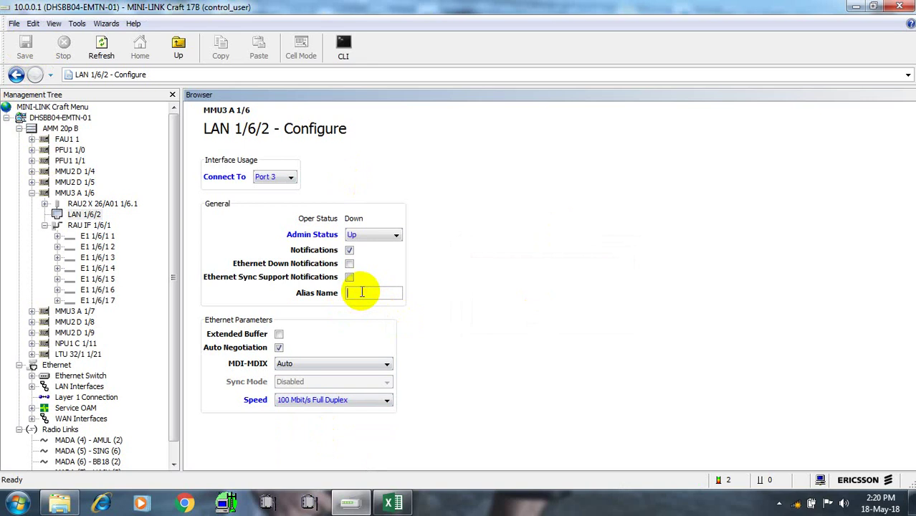
{"action": "type", "text": "test"}
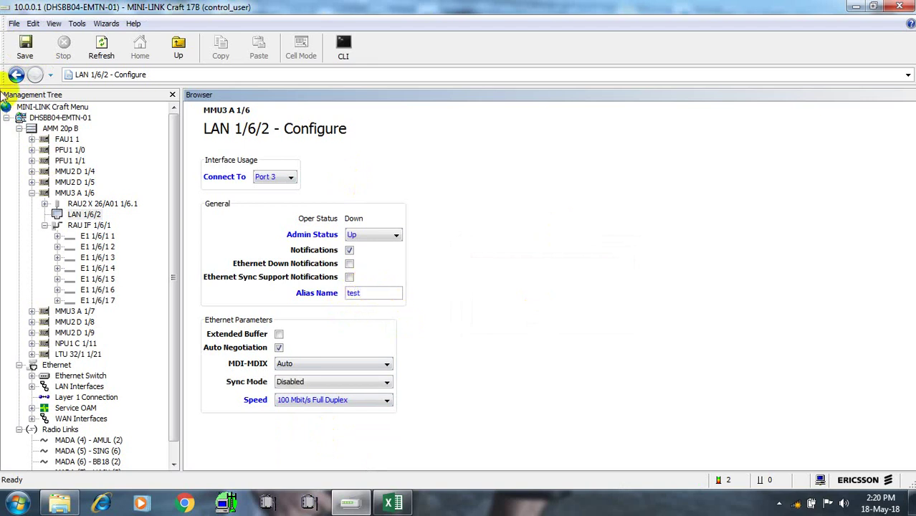
{"action": "left_click", "coordinate": [25, 50]}
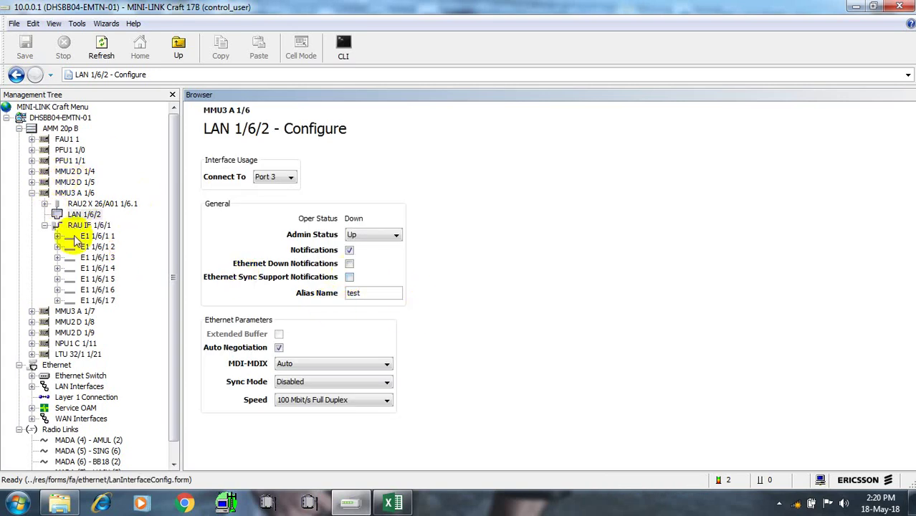
Bring up the Ethernet Switch's Configure VLAN table
{"action": "left_click", "coordinate": [78, 376]}
{"action": "right_click", "coordinate": [79, 377]}
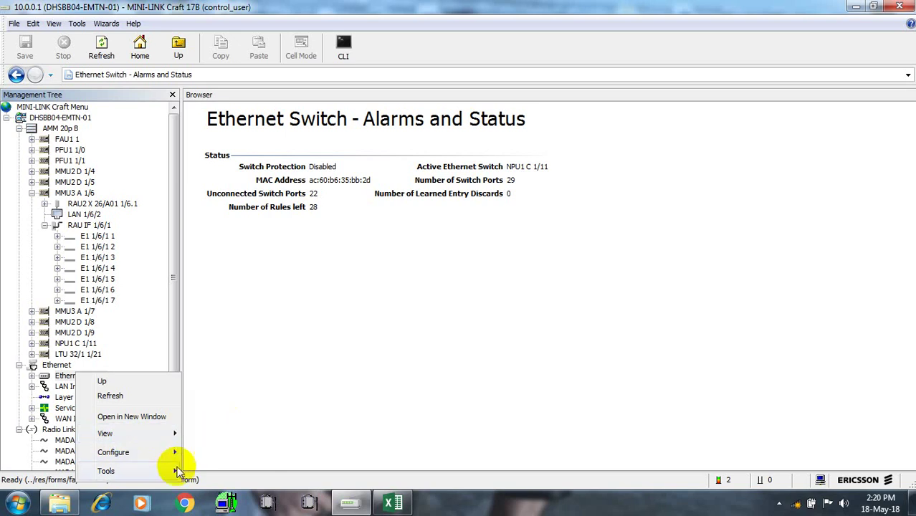
{"action": "mouse_move", "coordinate": [176, 454]}
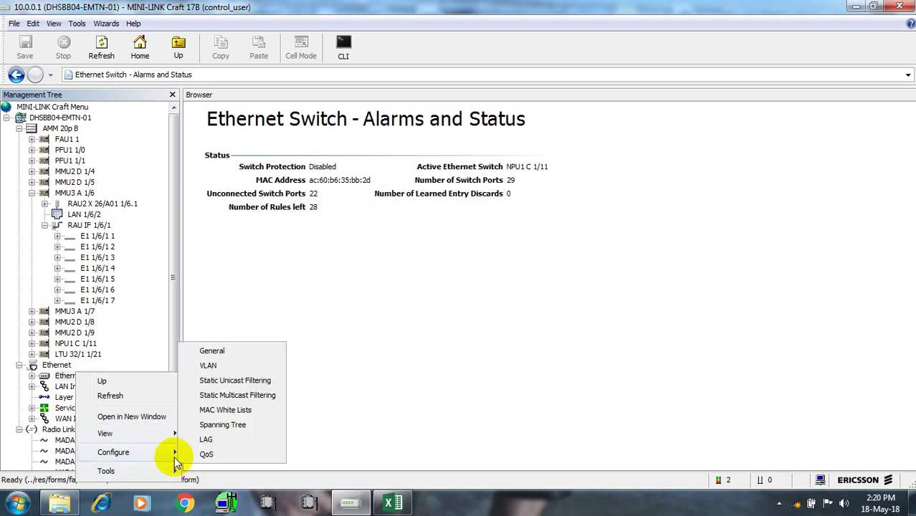
{"action": "left_click", "coordinate": [217, 366]}
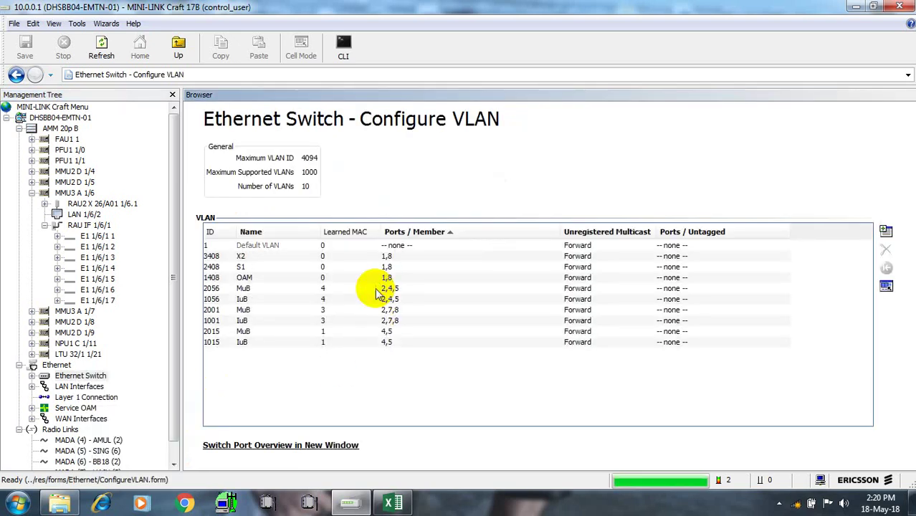
Add port 3 (SwP 3 - LAN 1/6/2) to the member ports of S1 VLAN 2408
{"action": "left_click", "coordinate": [403, 257]}
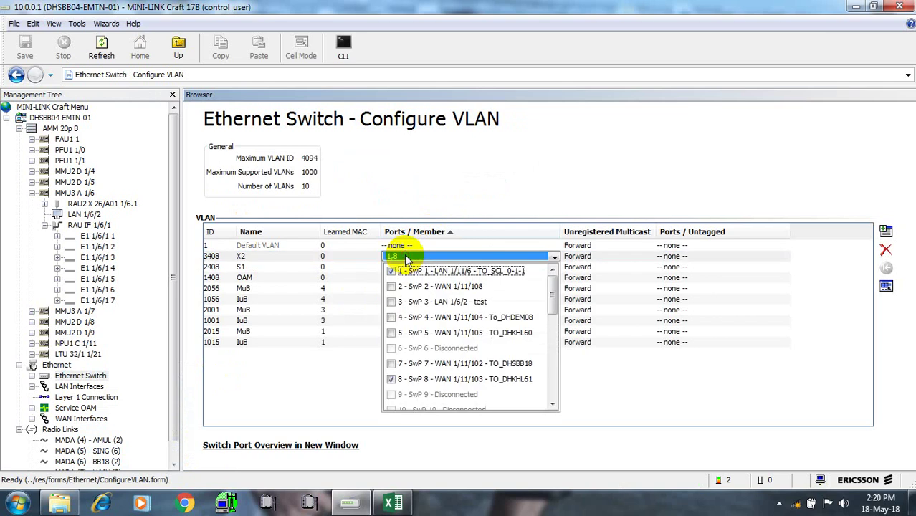
{"action": "left_click", "coordinate": [391, 302]}
{"action": "left_click", "coordinate": [347, 331]}
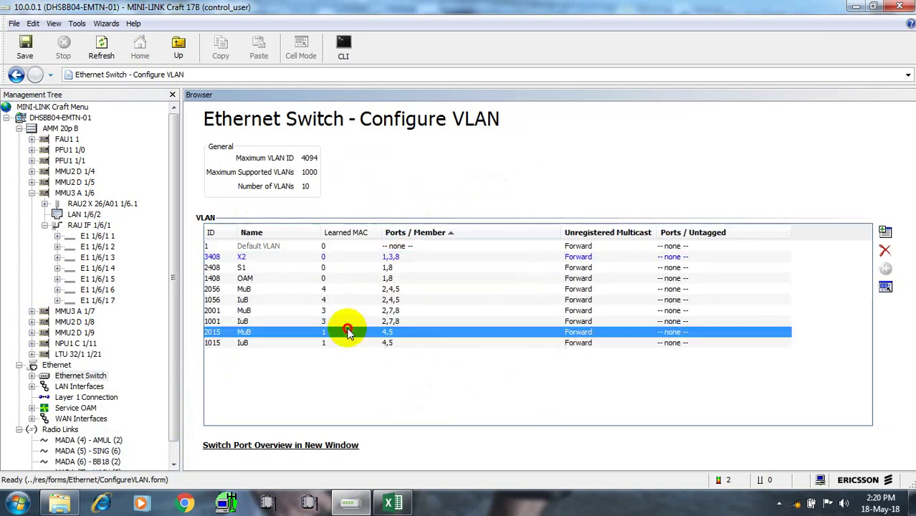
{"action": "left_click_drag", "start_coordinate": [348, 331], "coordinate": [402, 267]}
{"action": "left_click", "coordinate": [402, 267]}
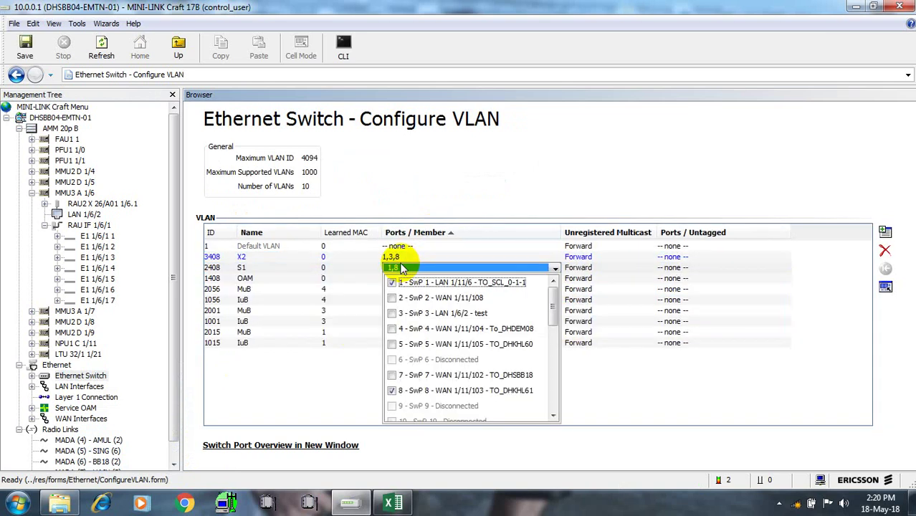
{"action": "left_click", "coordinate": [400, 269]}
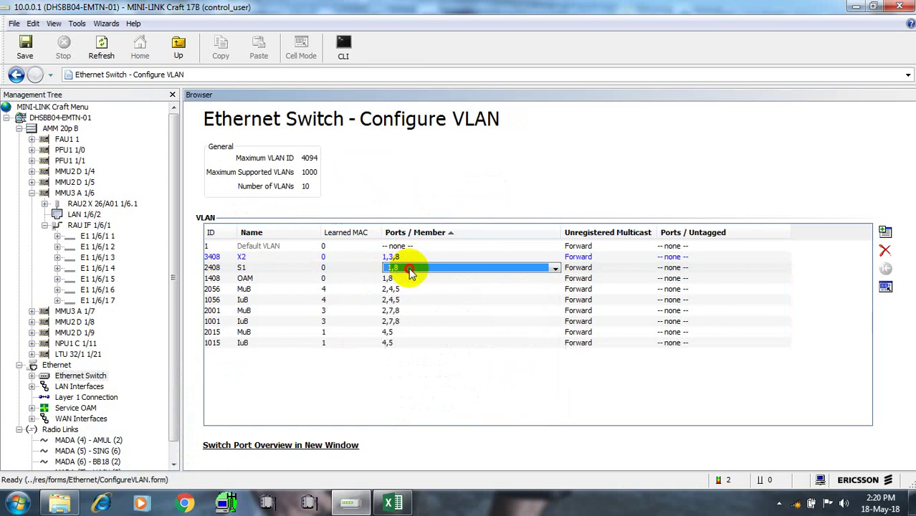
{"action": "left_click", "coordinate": [400, 270]}
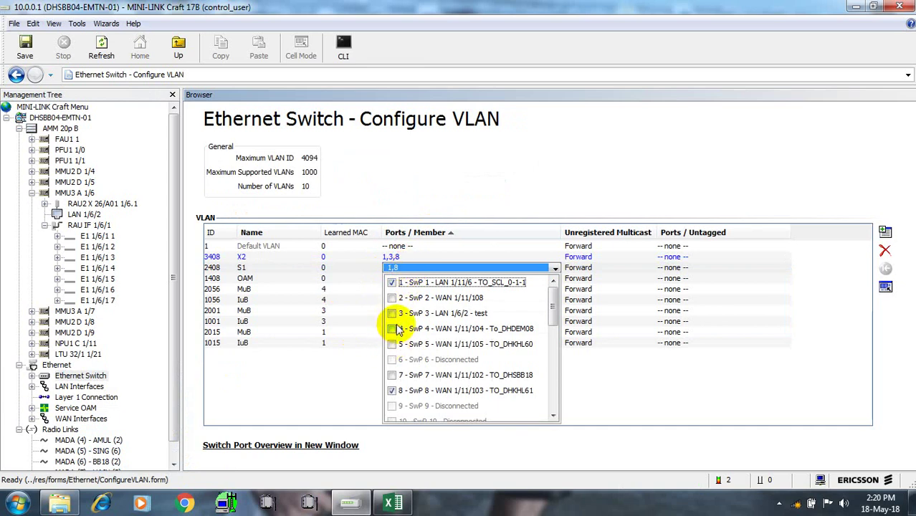
{"action": "left_click", "coordinate": [391, 313]}
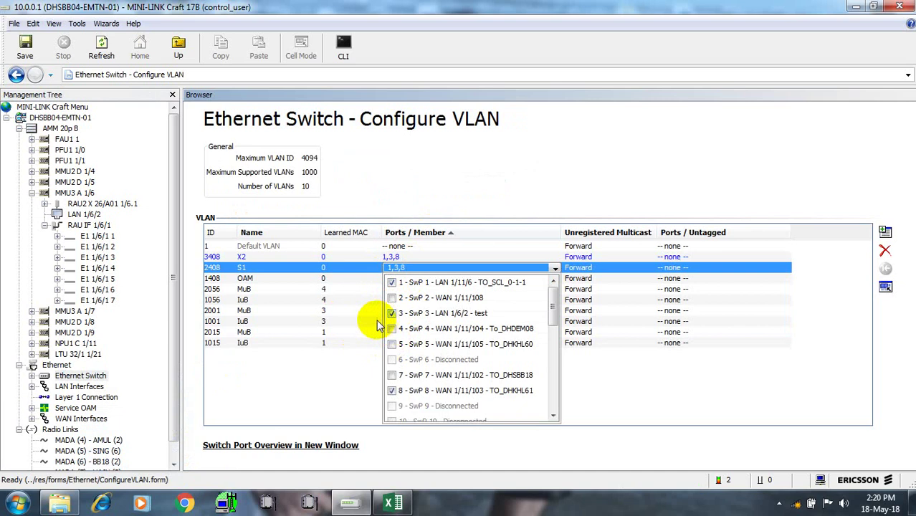
{"action": "left_click", "coordinate": [378, 322]}
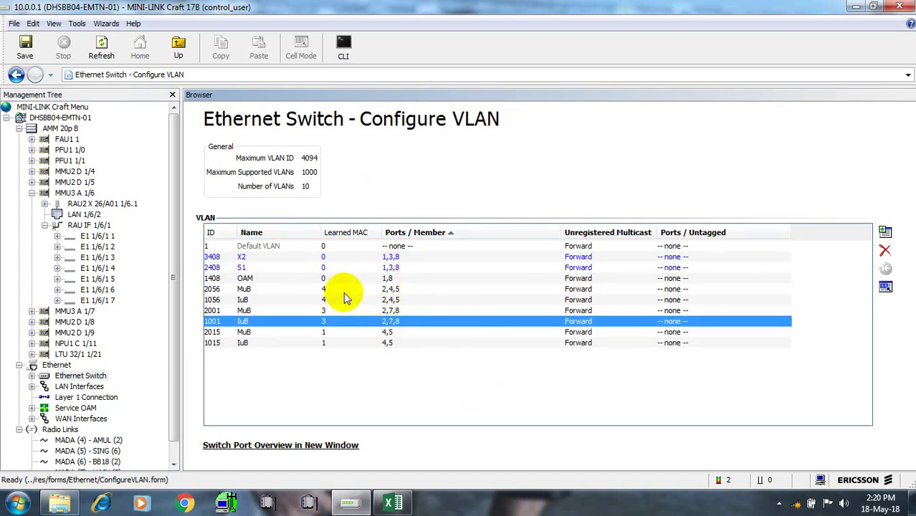
Add port 3 to the OAM VLAN 1408 so it lists ports 1,3,8
{"action": "left_click", "coordinate": [393, 279]}
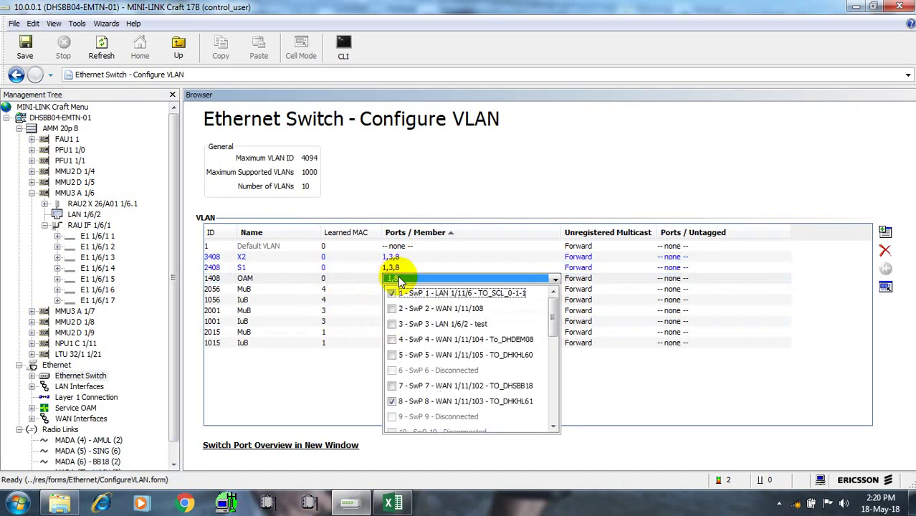
{"action": "left_click", "coordinate": [392, 324]}
{"action": "left_click", "coordinate": [330, 370]}
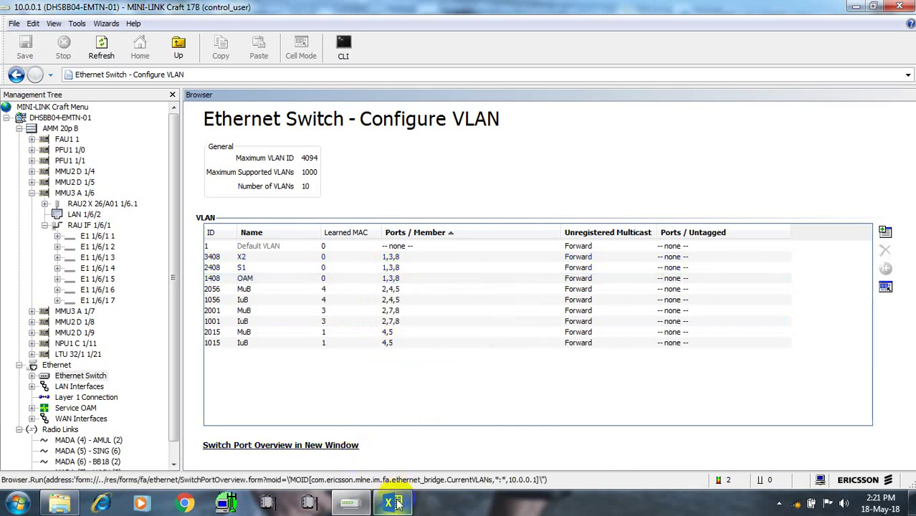
{"action": "mouse_move", "coordinate": [398, 504]}
{"action": "left_click", "coordinate": [399, 446]}
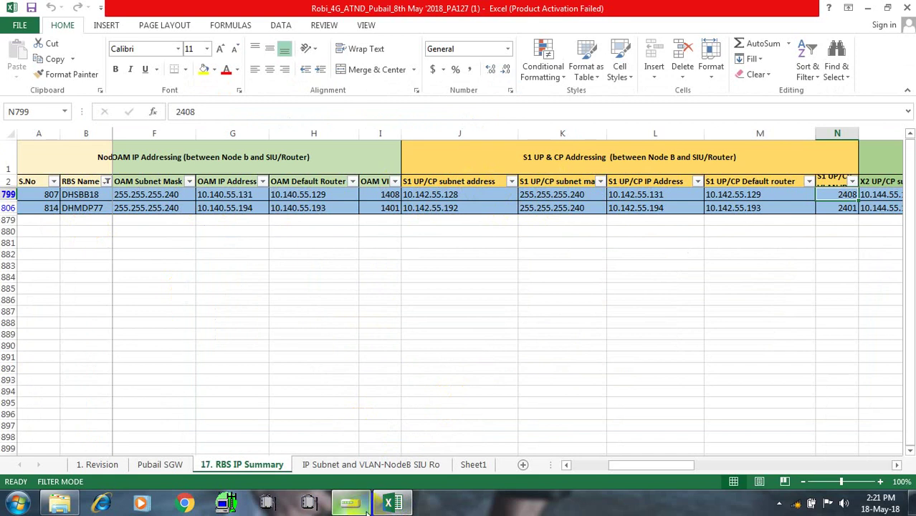
{"action": "mouse_move", "coordinate": [362, 505]}
{"action": "left_click", "coordinate": [348, 446]}
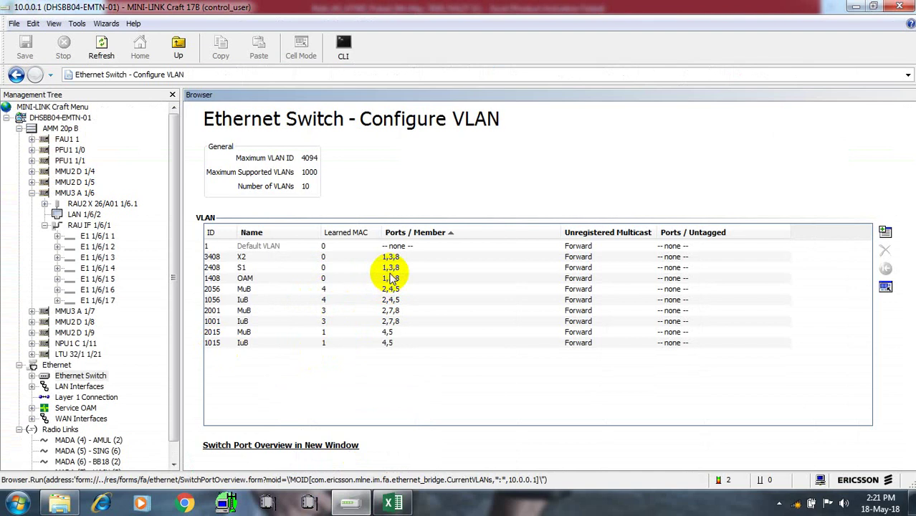
Let the session drop to the Not Responding page, then bring the IP planning workbook forward
{"action": "mouse_move", "coordinate": [392, 278]}
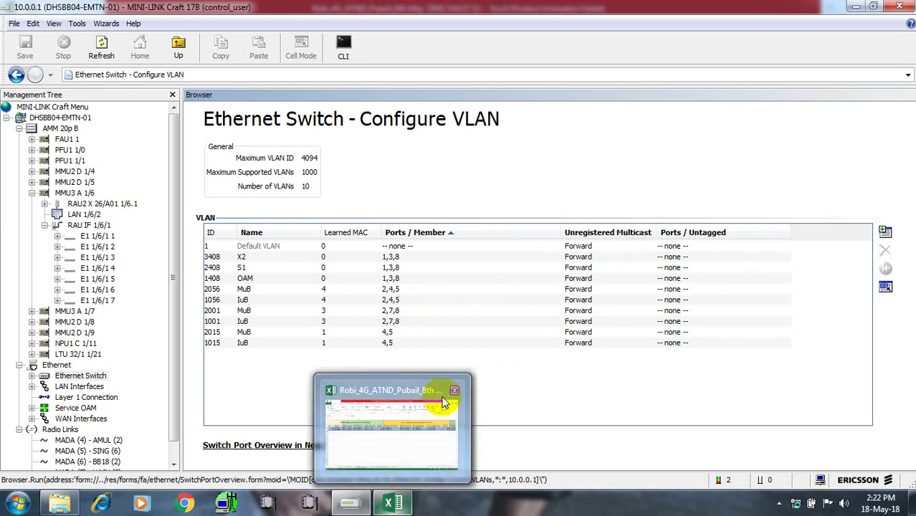
{"action": "left_click", "coordinate": [430, 405]}
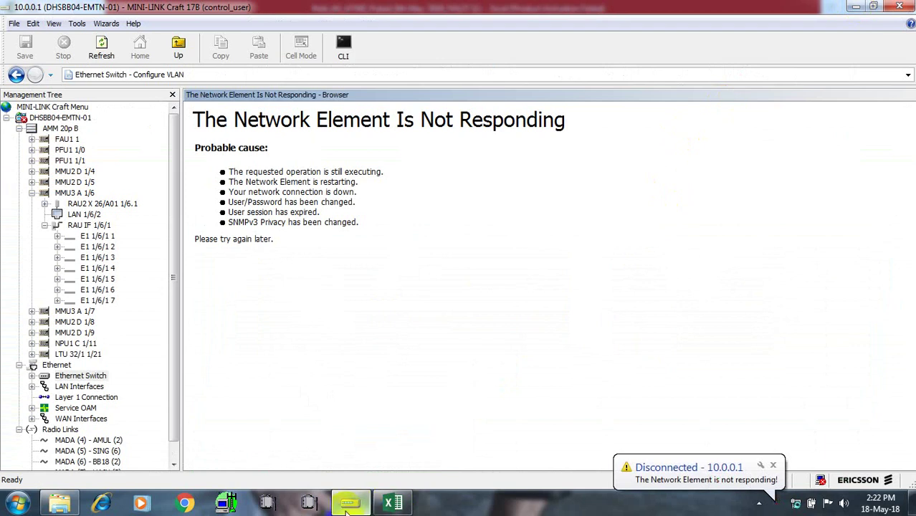
{"action": "mouse_move", "coordinate": [393, 503]}
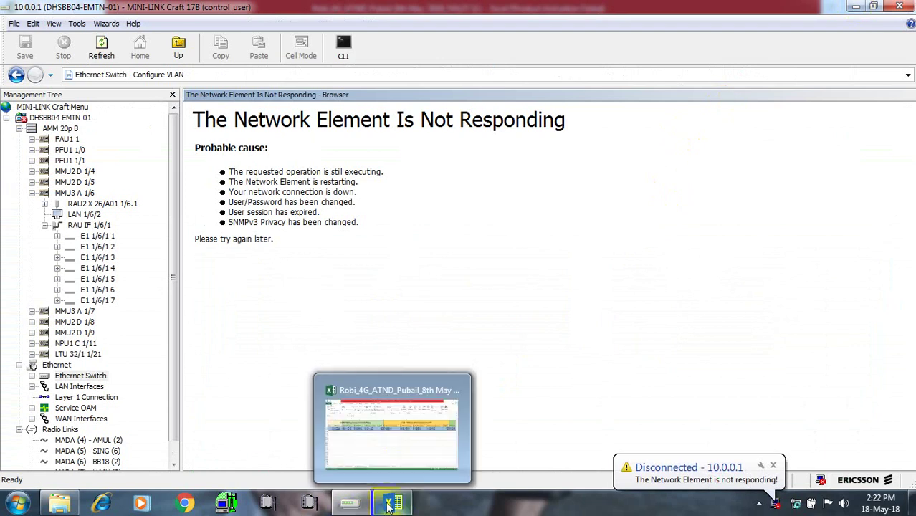
{"action": "left_click", "coordinate": [398, 413]}
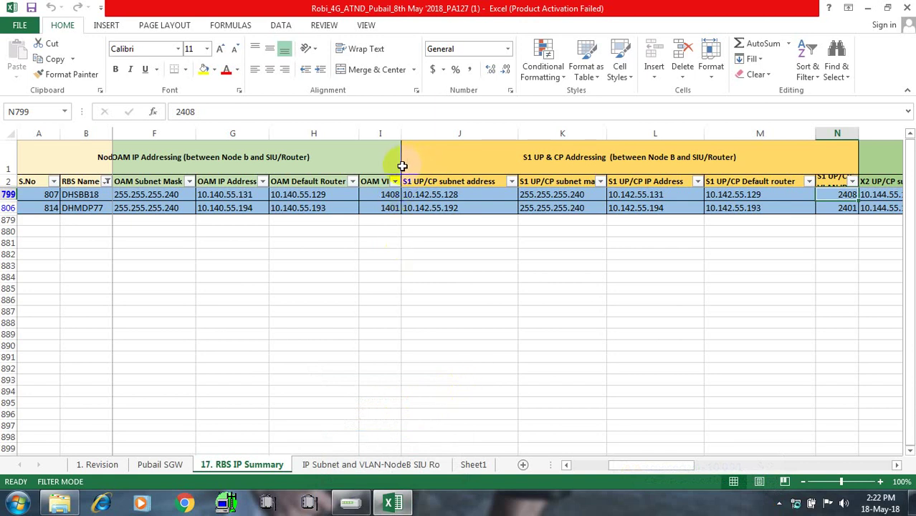
Copy DHSBB18's OAM IP 10.140.55.131 from G799, check the S1 address in L799, minimize Excel
{"action": "left_click", "coordinate": [253, 194]}
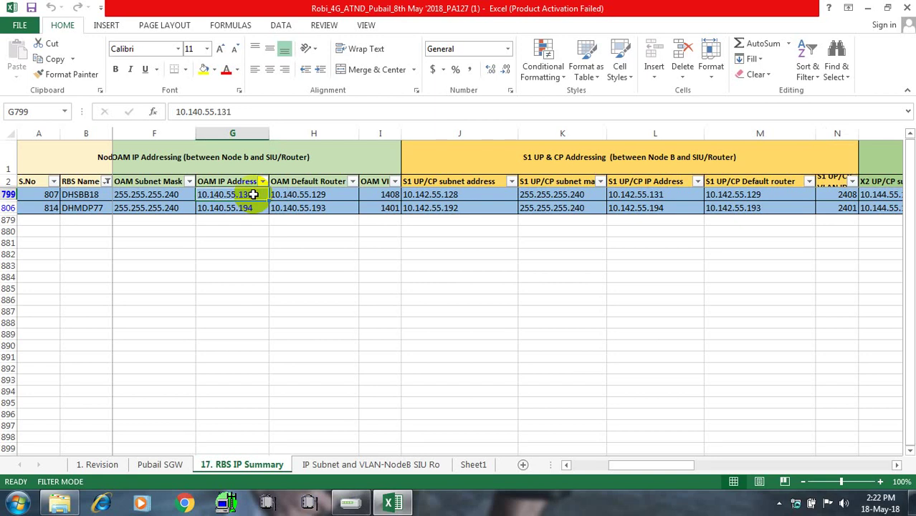
{"action": "key", "text": "ctrl+c"}
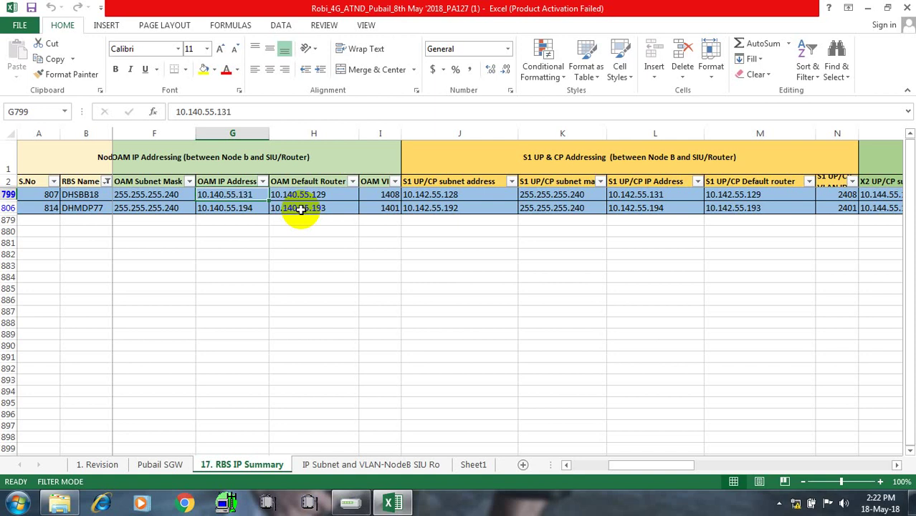
{"action": "left_click", "coordinate": [629, 196]}
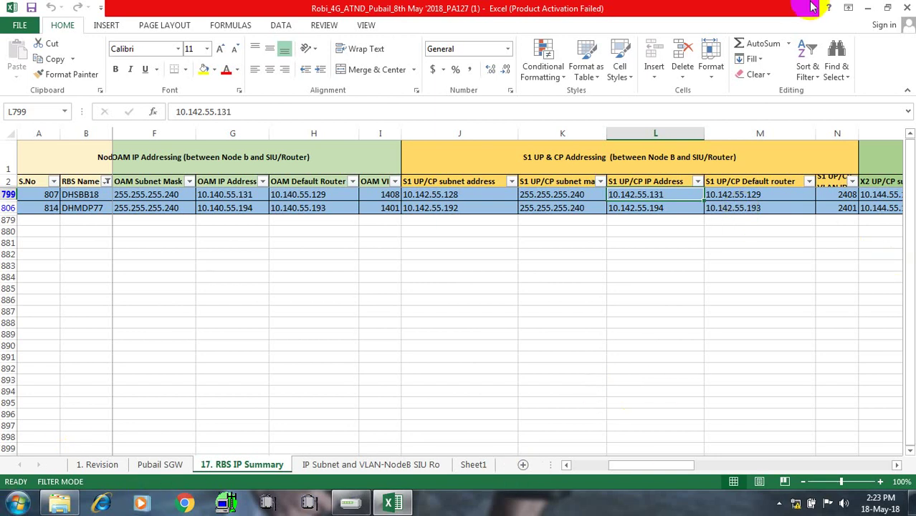
{"action": "left_click", "coordinate": [864, 9]}
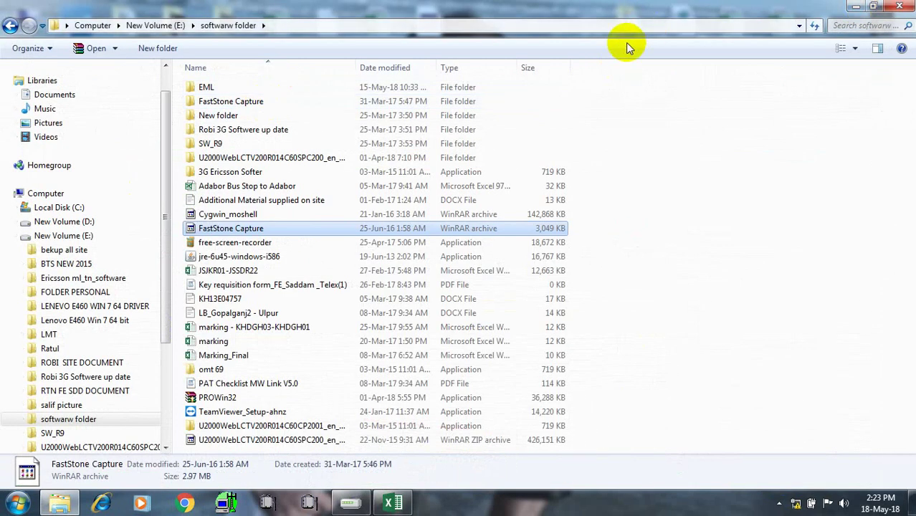
Close Explorer and reach the Intel(R) Ethernet Connection I219-V properties via Computer Management's Device Manager
{"action": "left_click", "coordinate": [901, 7]}
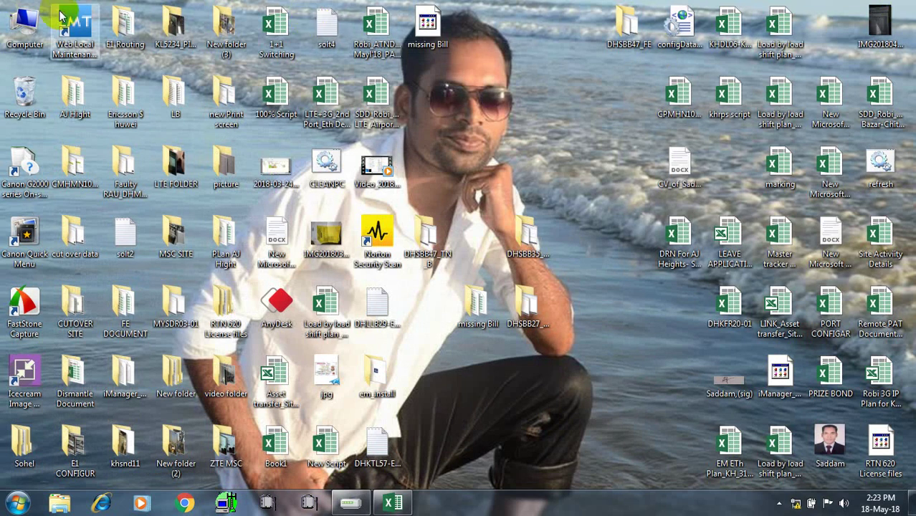
{"action": "right_click", "coordinate": [28, 21]}
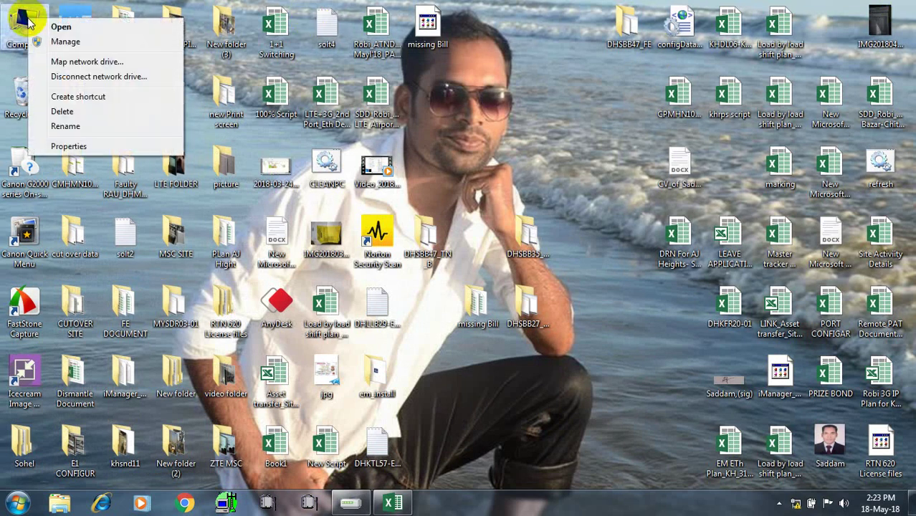
{"action": "left_click", "coordinate": [33, 41]}
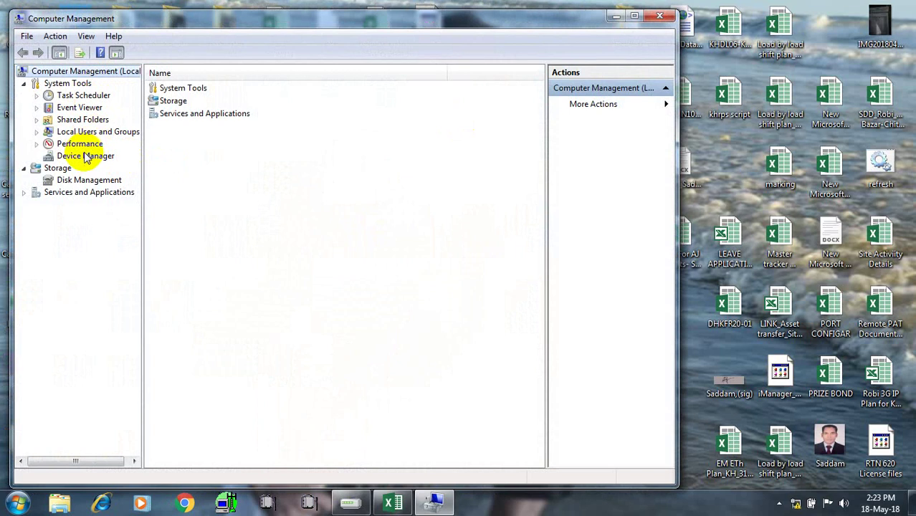
{"action": "left_click", "coordinate": [85, 156]}
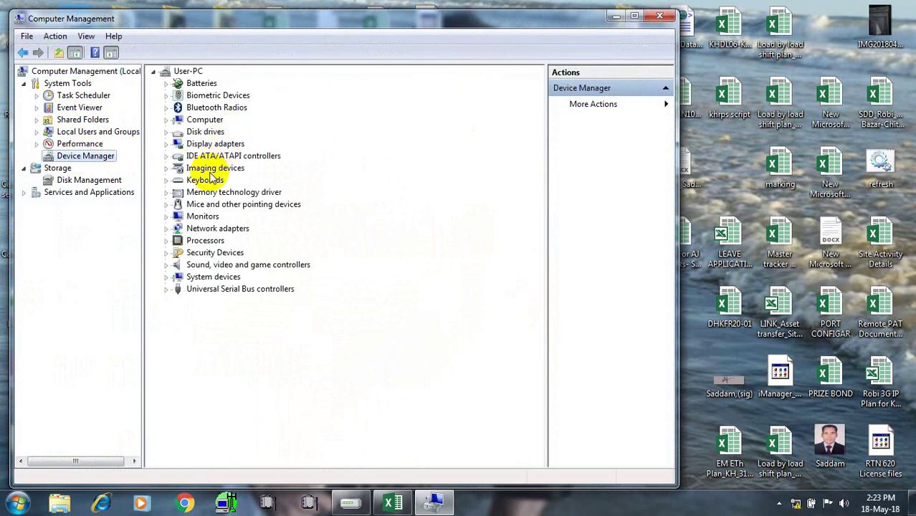
{"action": "double_click", "coordinate": [211, 228]}
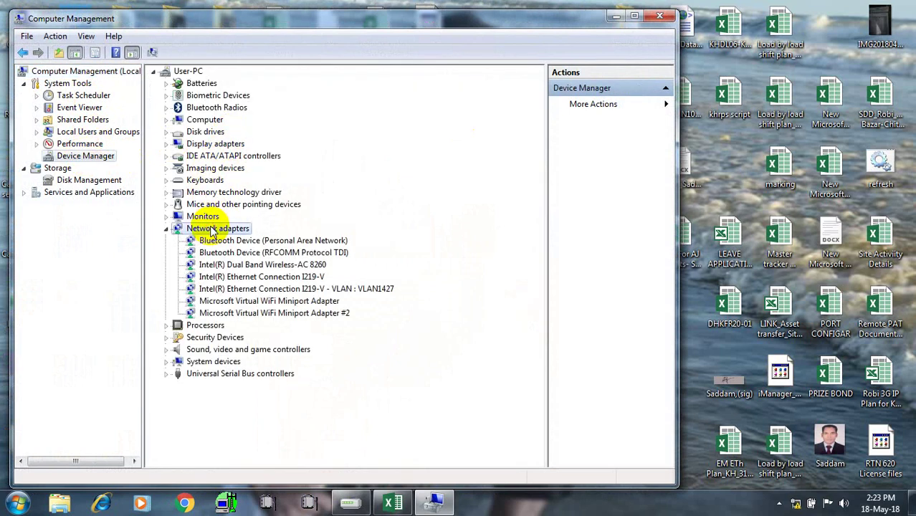
{"action": "left_click", "coordinate": [269, 278]}
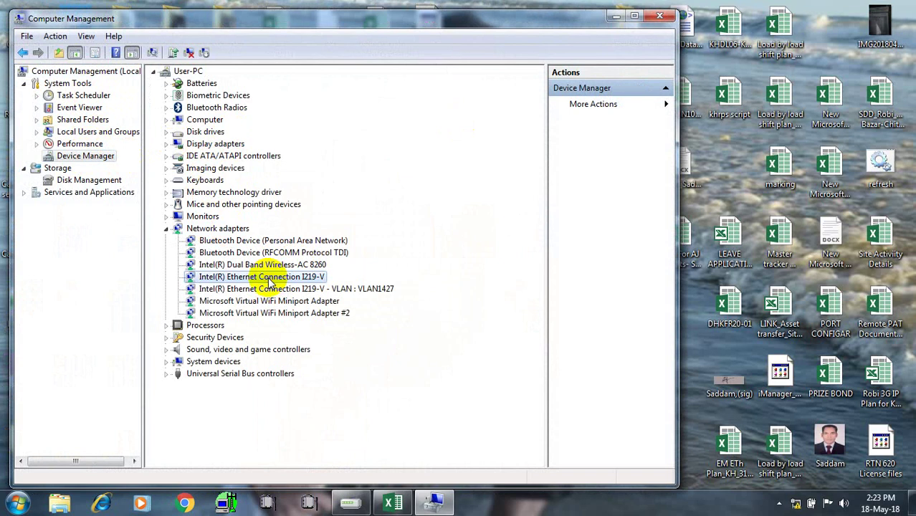
{"action": "double_click", "coordinate": [269, 279]}
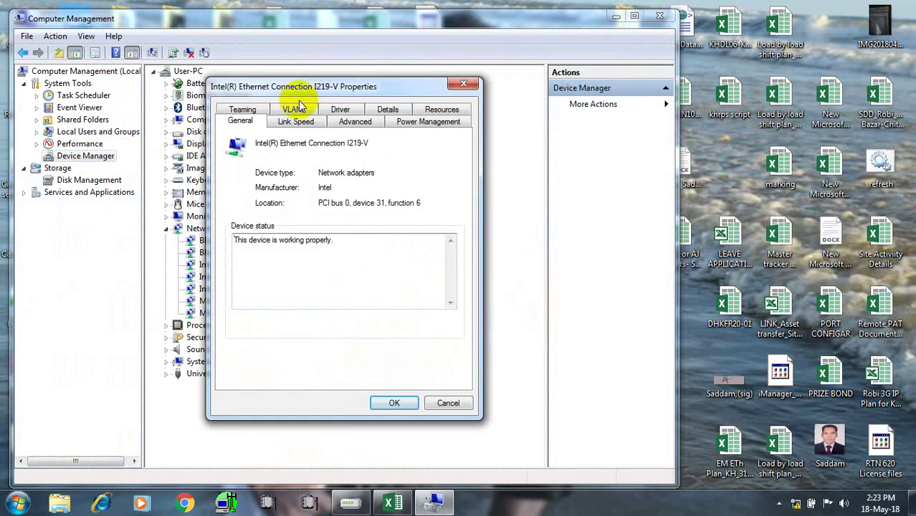
Remove VLAN1427 from the adapter's VLANs tab
{"action": "left_click", "coordinate": [297, 108]}
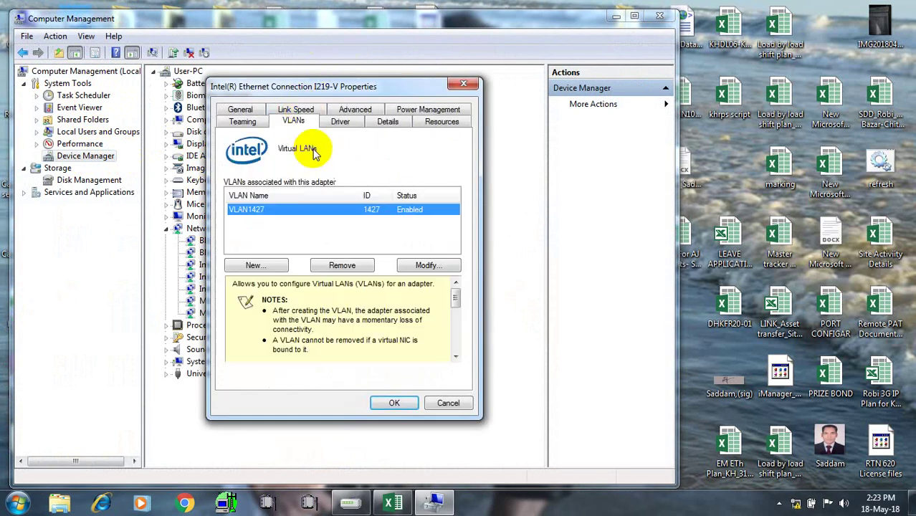
{"action": "left_click", "coordinate": [355, 269]}
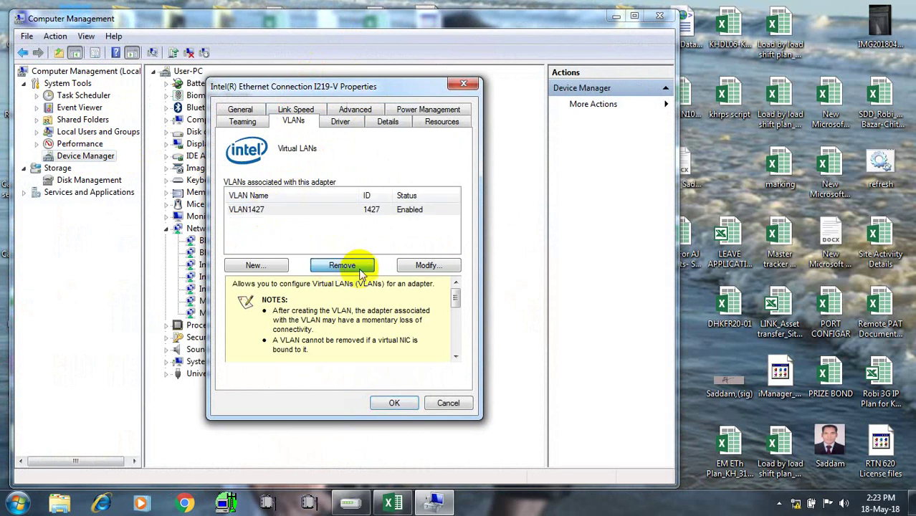
{"action": "left_click", "coordinate": [394, 403]}
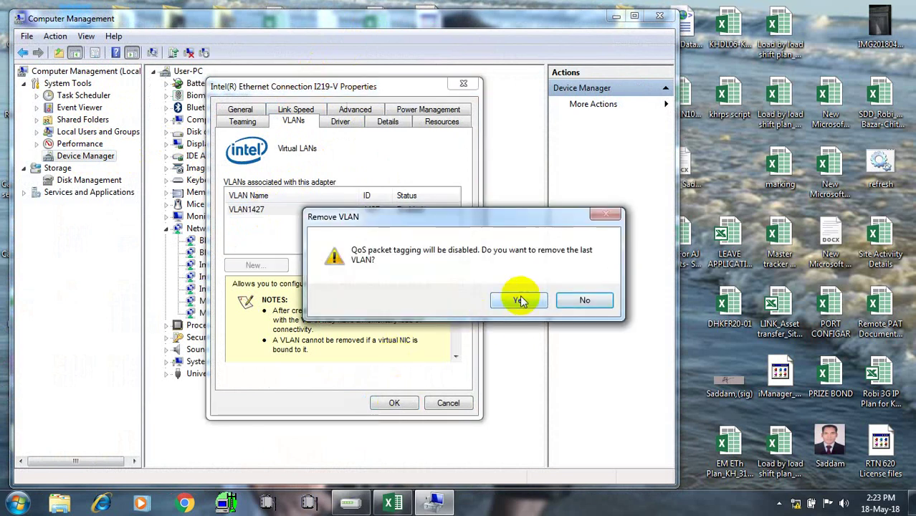
{"action": "left_click", "coordinate": [520, 301]}
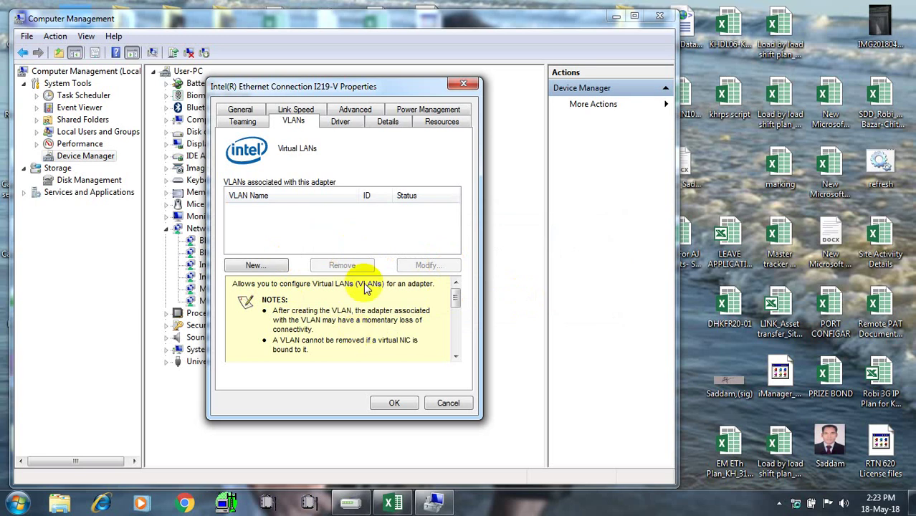
Create a new VLAN with ID 1408 and apply the adapter properties
{"action": "left_click", "coordinate": [255, 266]}
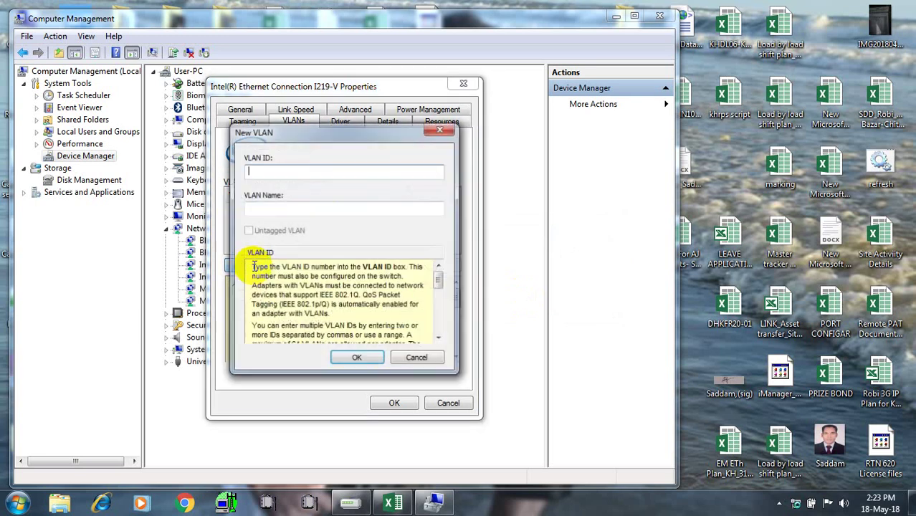
{"action": "type", "text": "1408"}
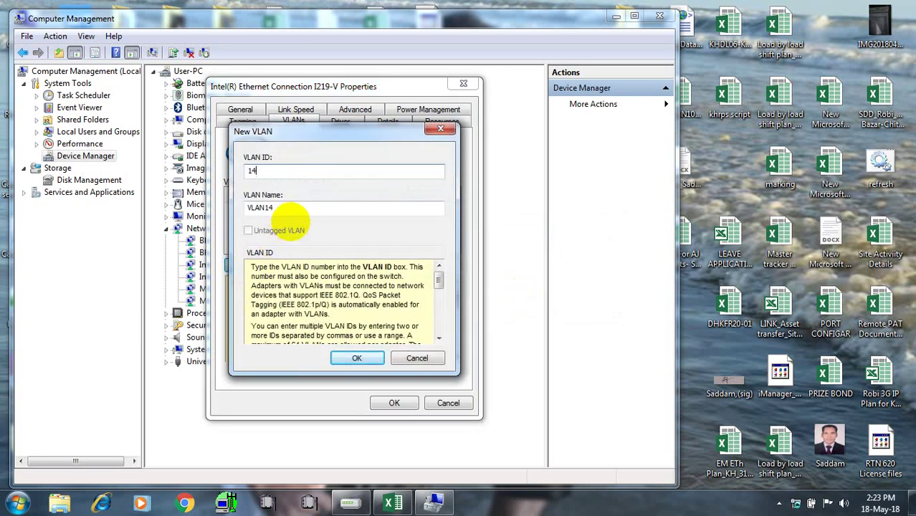
{"action": "left_click", "coordinate": [358, 359]}
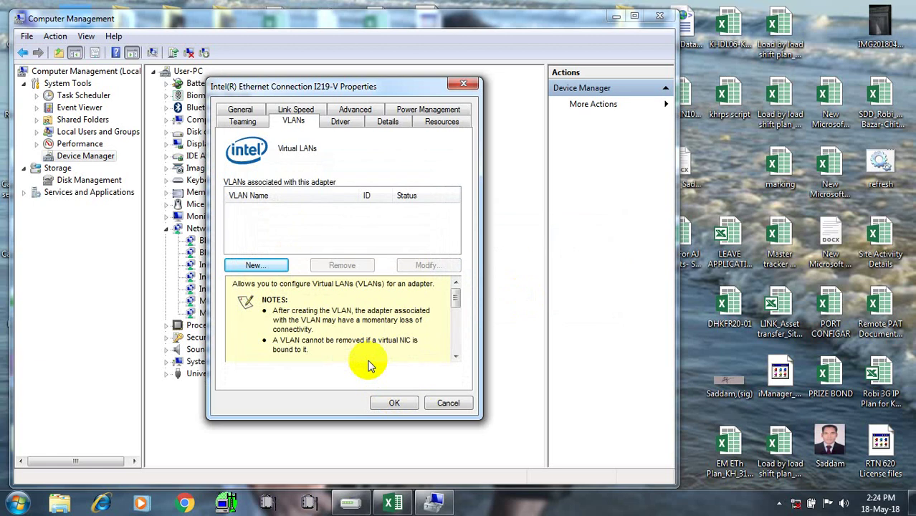
{"action": "left_click", "coordinate": [403, 403]}
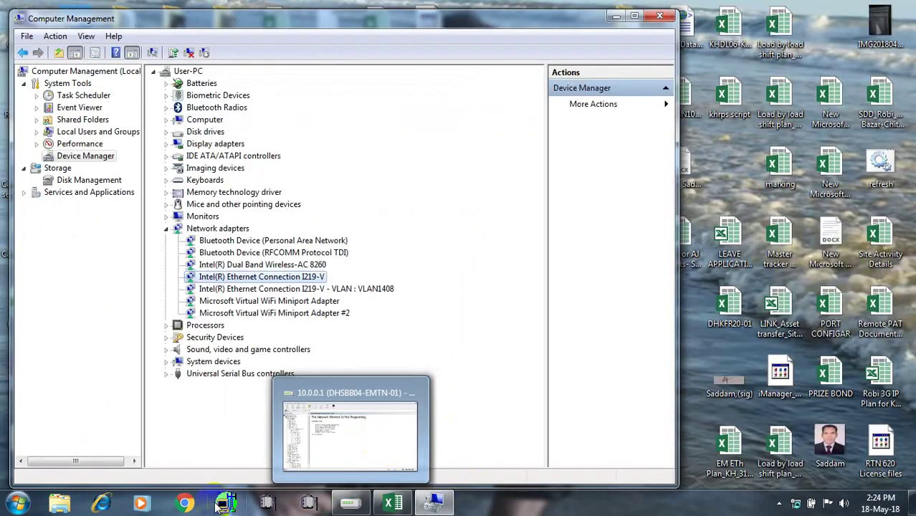
Go through Network and Sharing Center's adapter list to Local Area Connection 10's TCP/IPv4 properties
{"action": "left_click", "coordinate": [796, 504]}
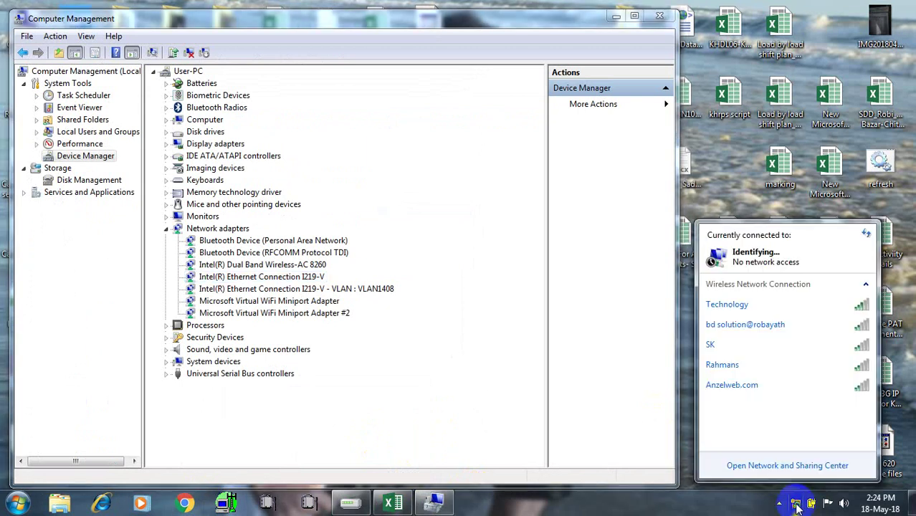
{"action": "left_click", "coordinate": [761, 466]}
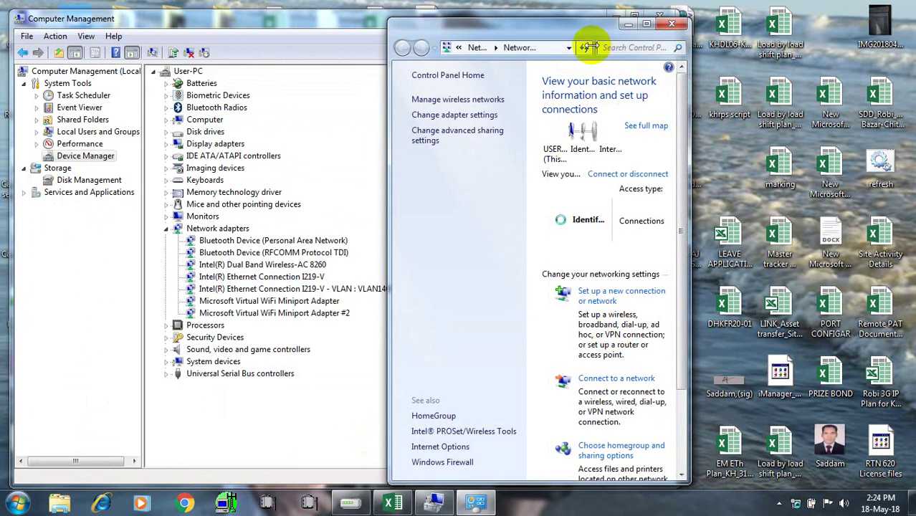
{"action": "left_click", "coordinate": [643, 24]}
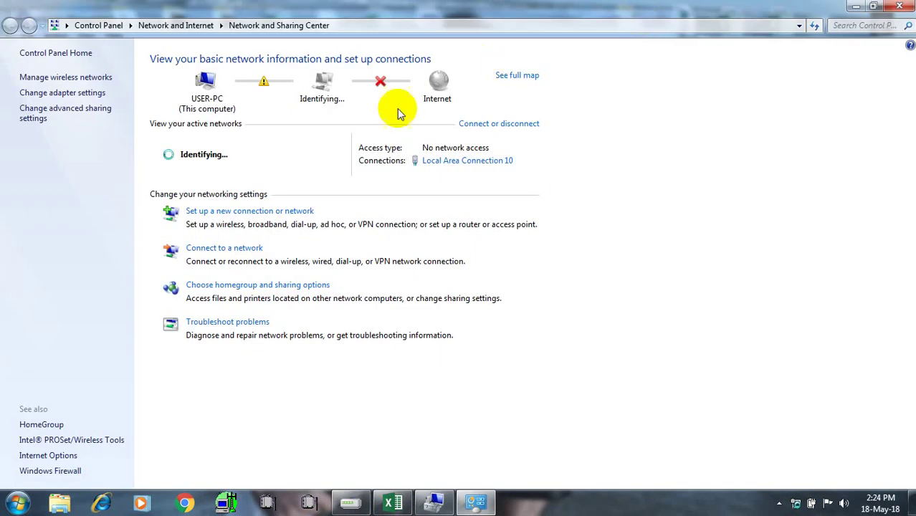
{"action": "left_click", "coordinate": [61, 93]}
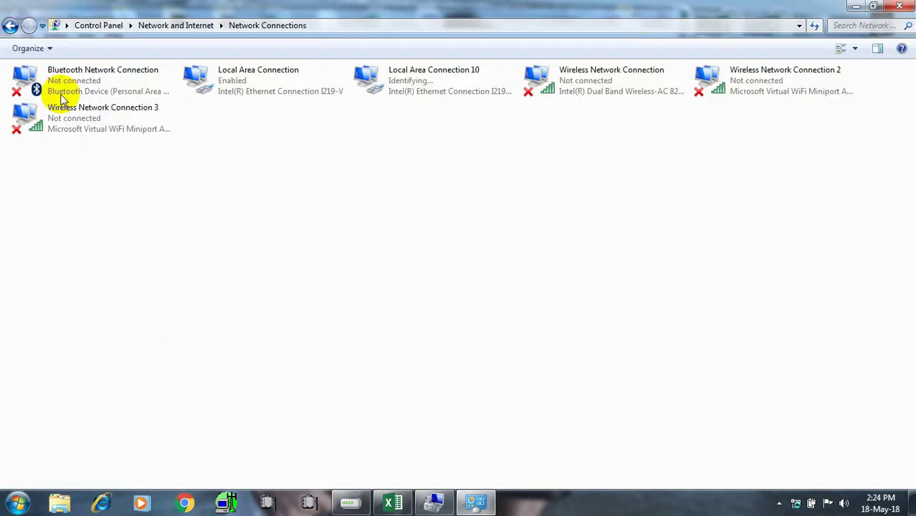
{"action": "double_click", "coordinate": [405, 90]}
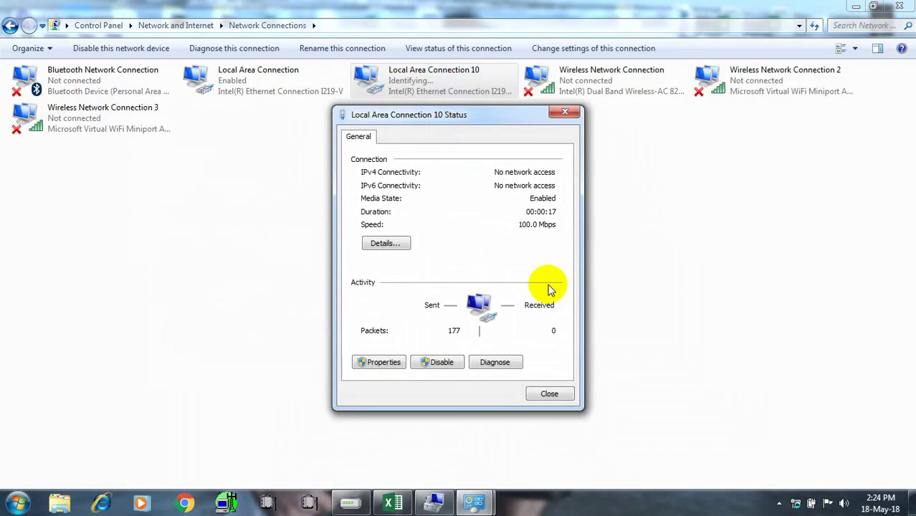
{"action": "left_click", "coordinate": [387, 362]}
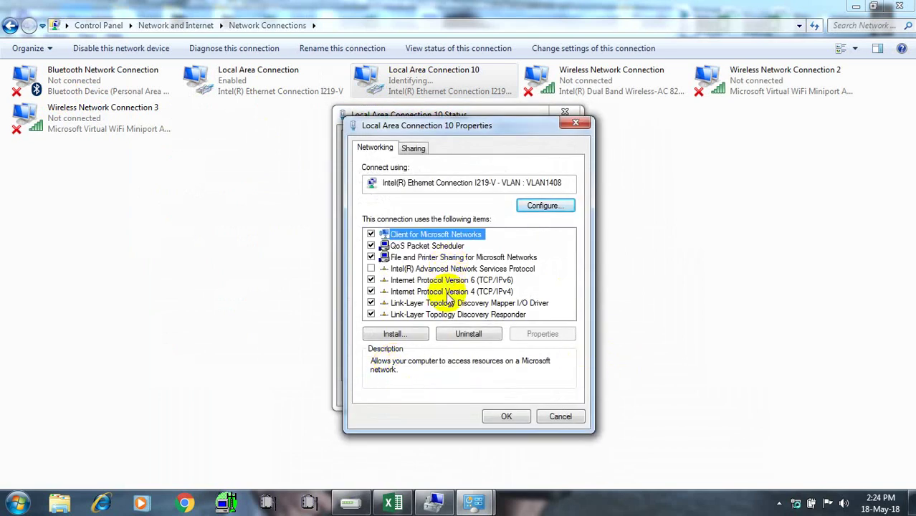
{"action": "double_click", "coordinate": [448, 292]}
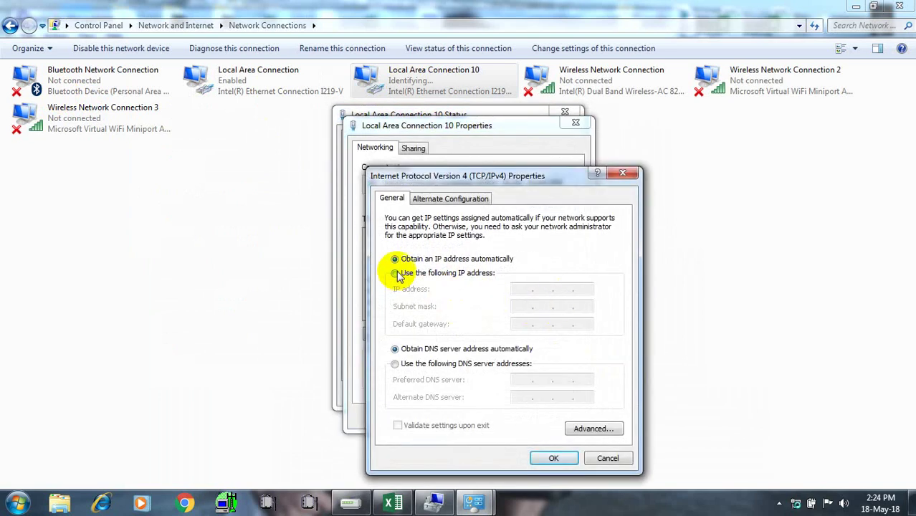
Switch to a static address, entering IP 10.14.55.131 and gateway 10.14.55.129
{"action": "left_click", "coordinate": [396, 274]}
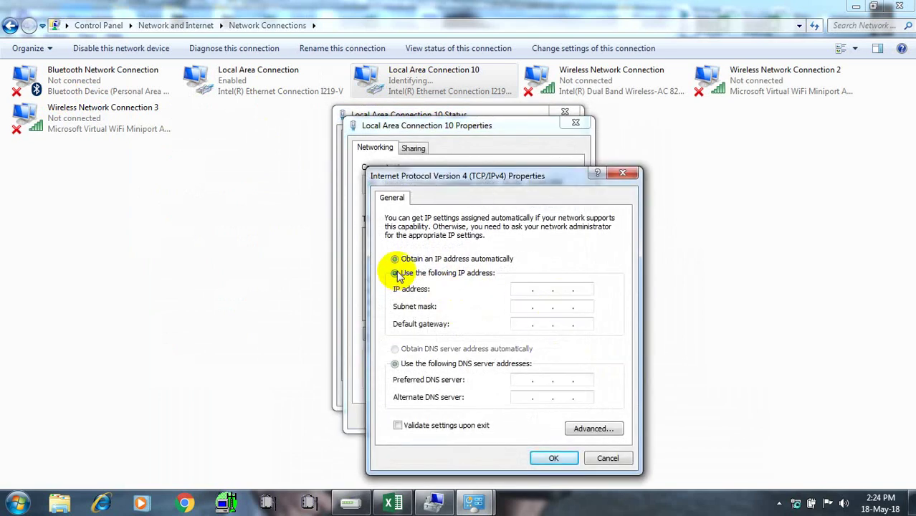
{"action": "left_click", "coordinate": [518, 289]}
{"action": "type", "text": "10 . "}
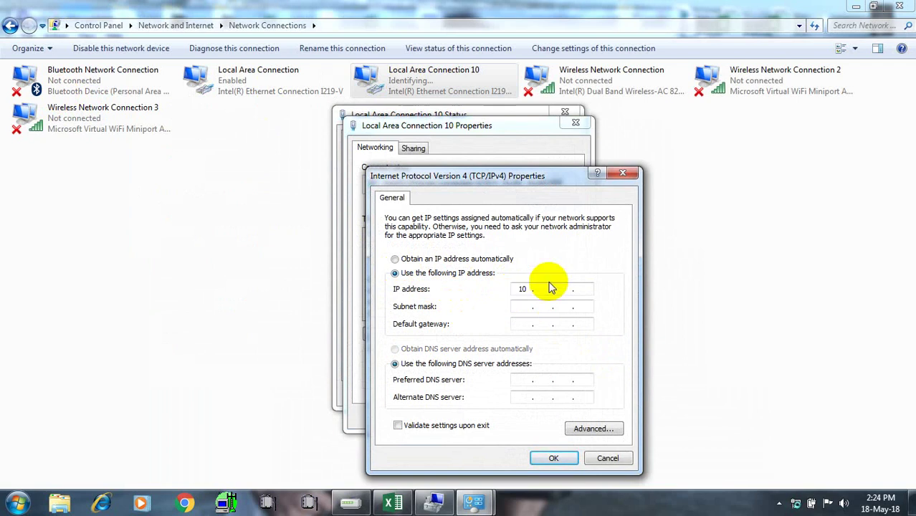
{"action": "type", "text": "14 "}
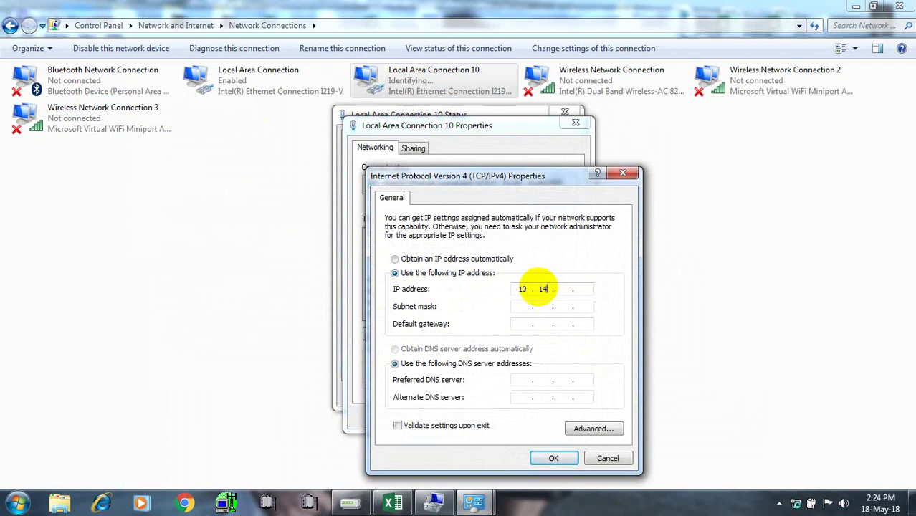
{"action": "type", "text": ". 5 "}
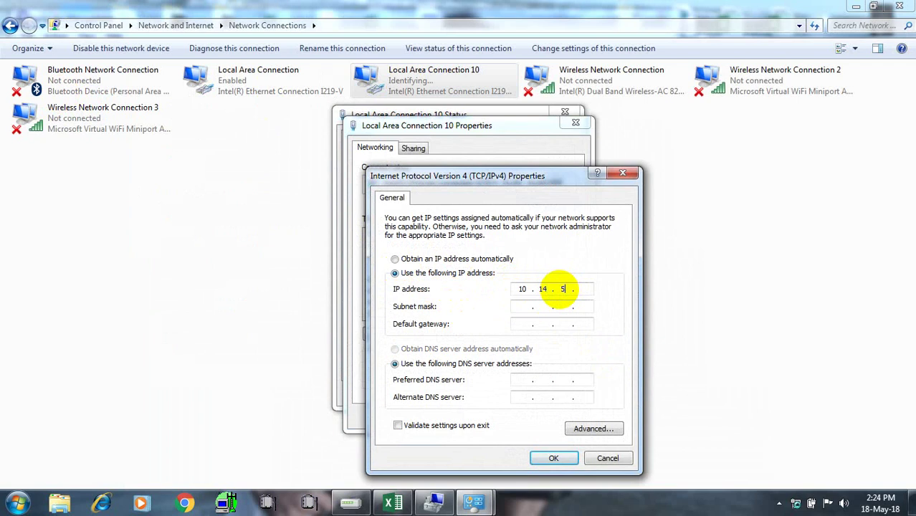
{"action": "type", "text": "5 "}
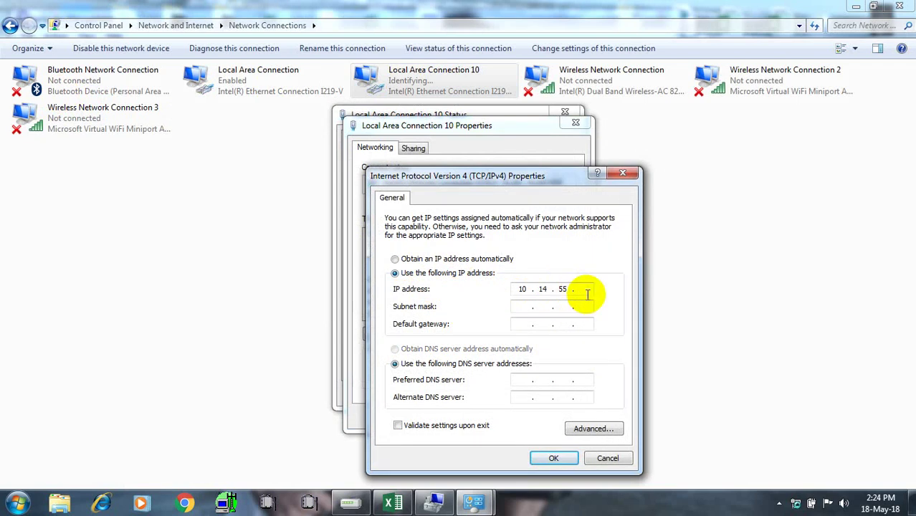
{"action": "type", "text": ". 131"}
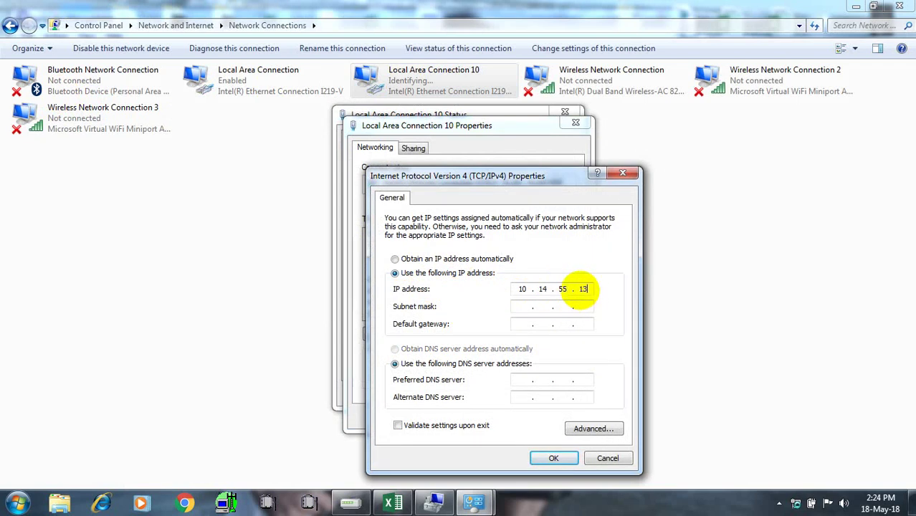
{"action": "left_click", "coordinate": [525, 327]}
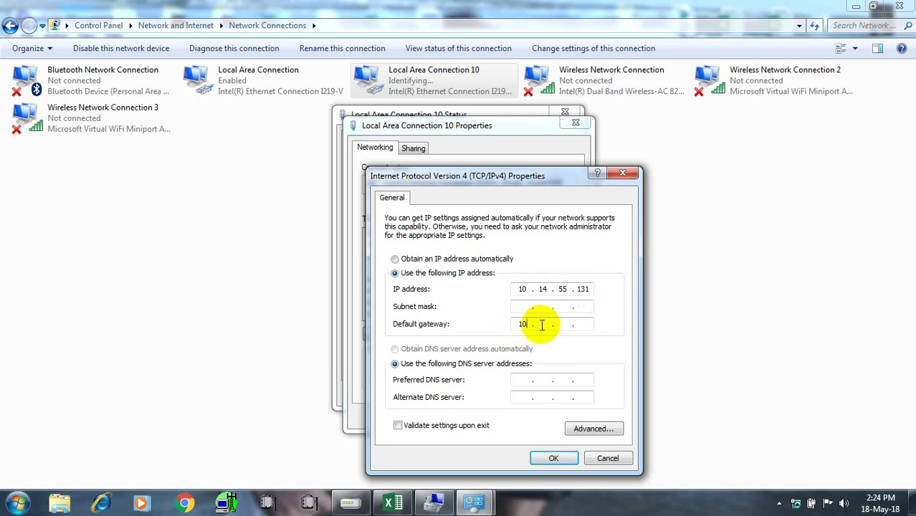
{"action": "type", "text": "10 . 14 . "}
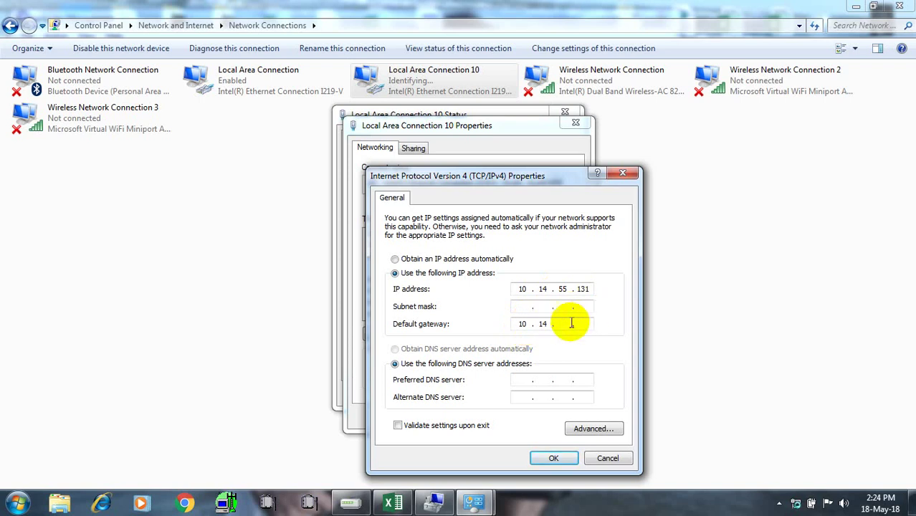
{"action": "type", "text": "55 . "}
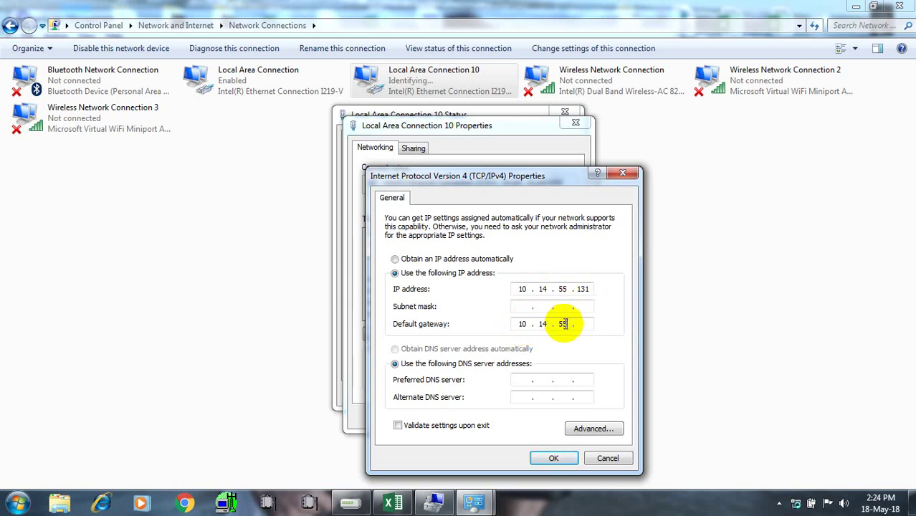
{"action": "type", "text": "12"}
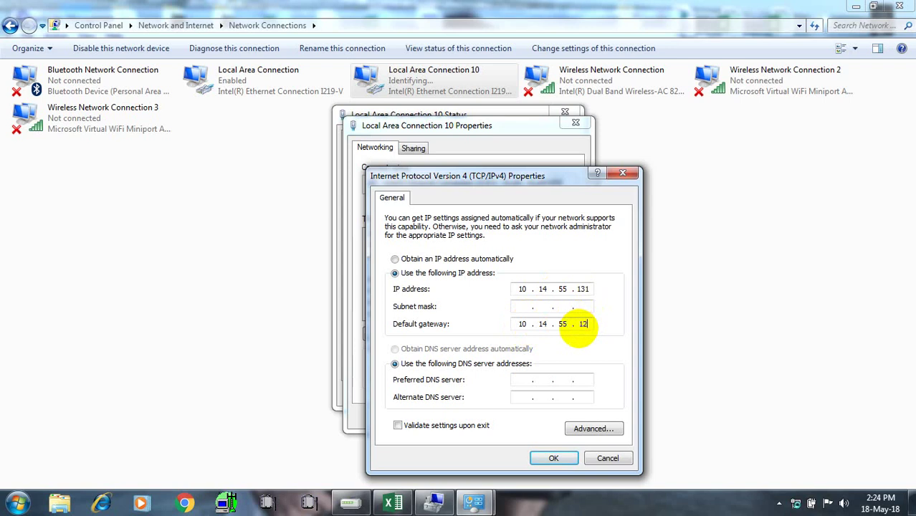
{"action": "type", "text": "9"}
Enter subnet mask 255.255.255.240 after checking the Excel plan, then save past the gateway warning
{"action": "left_click", "coordinate": [524, 307]}
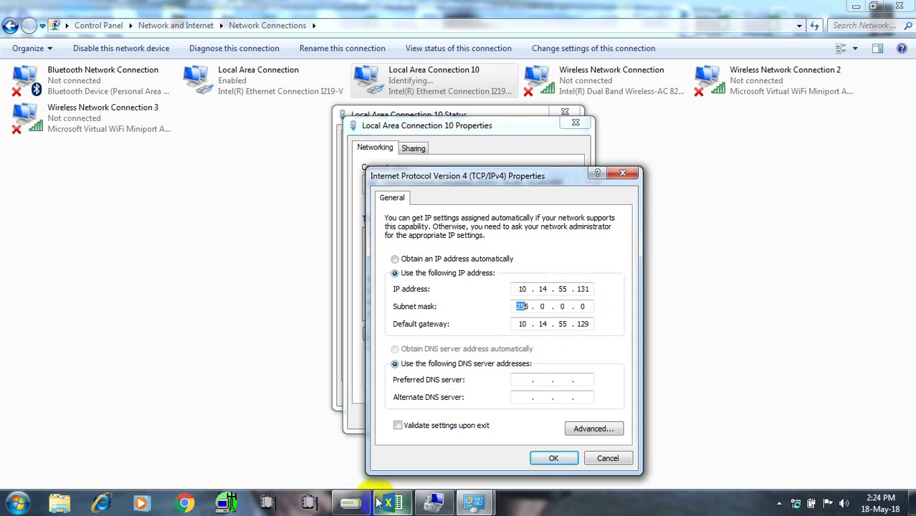
{"action": "mouse_move", "coordinate": [392, 504]}
{"action": "left_click", "coordinate": [397, 434]}
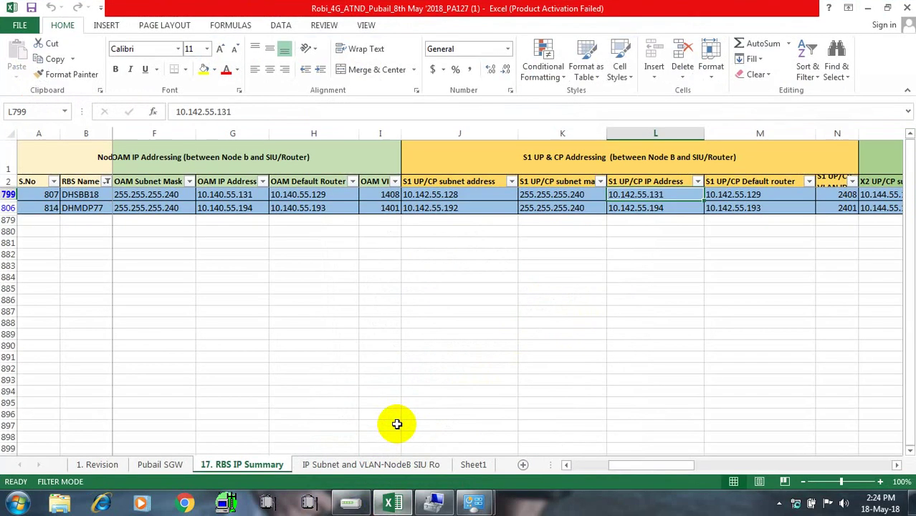
{"action": "left_click", "coordinate": [867, 7]}
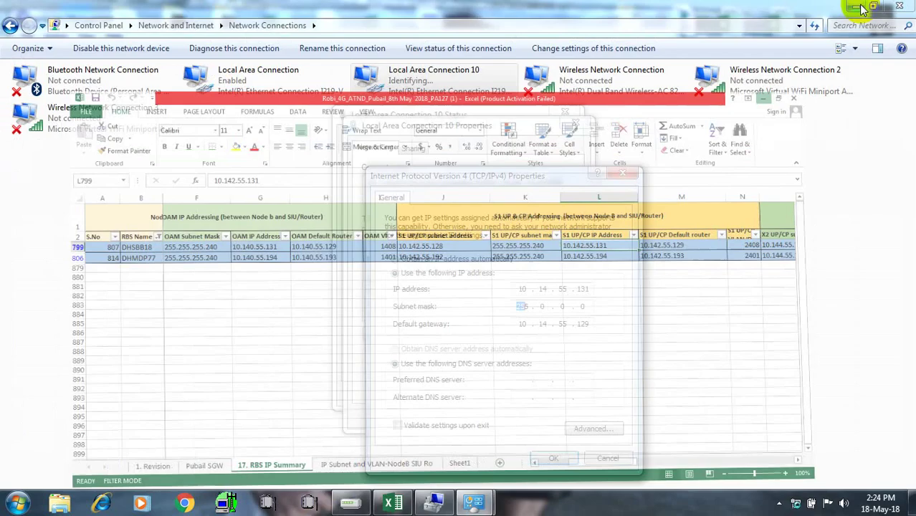
{"action": "left_click", "coordinate": [559, 307]}
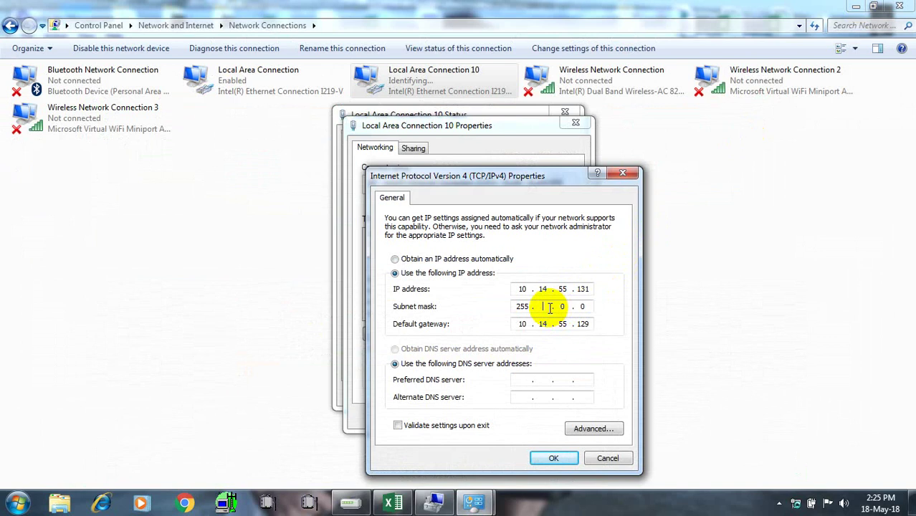
{"action": "type", "text": "255 . 255 . 240"}
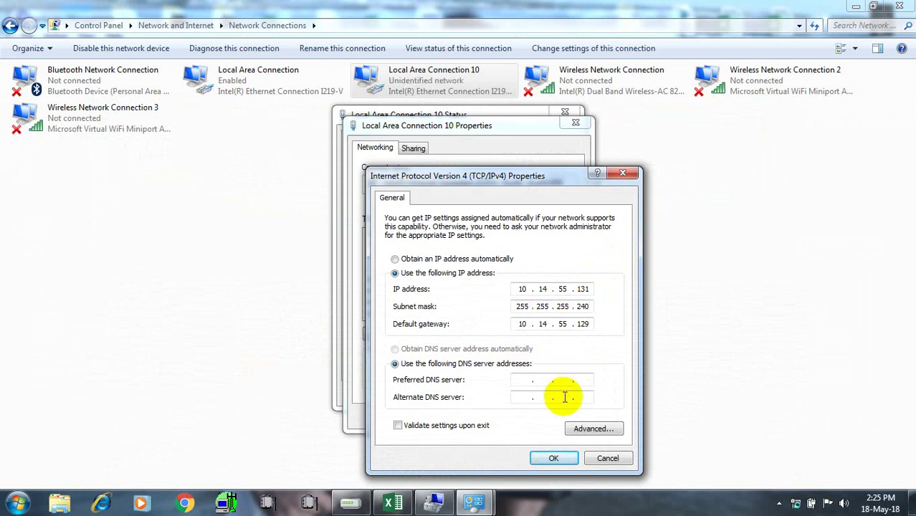
{"action": "left_click", "coordinate": [557, 460]}
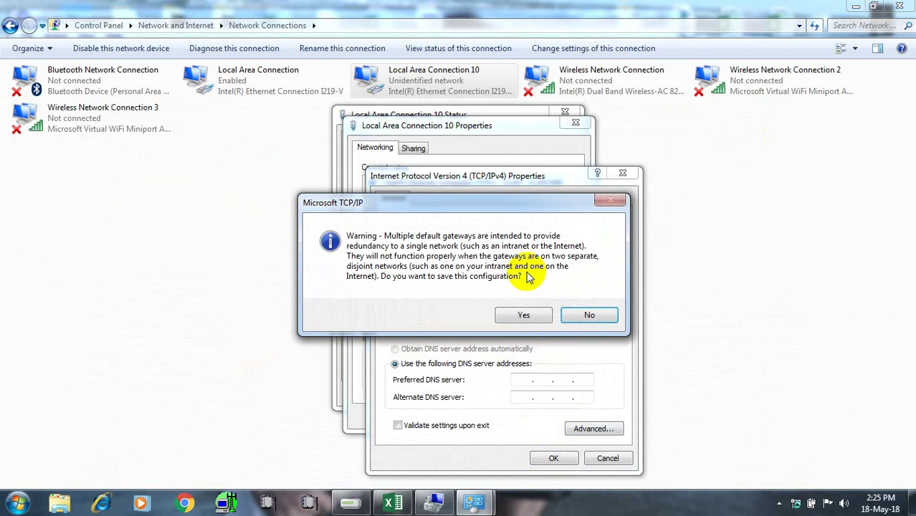
{"action": "left_click", "coordinate": [521, 316]}
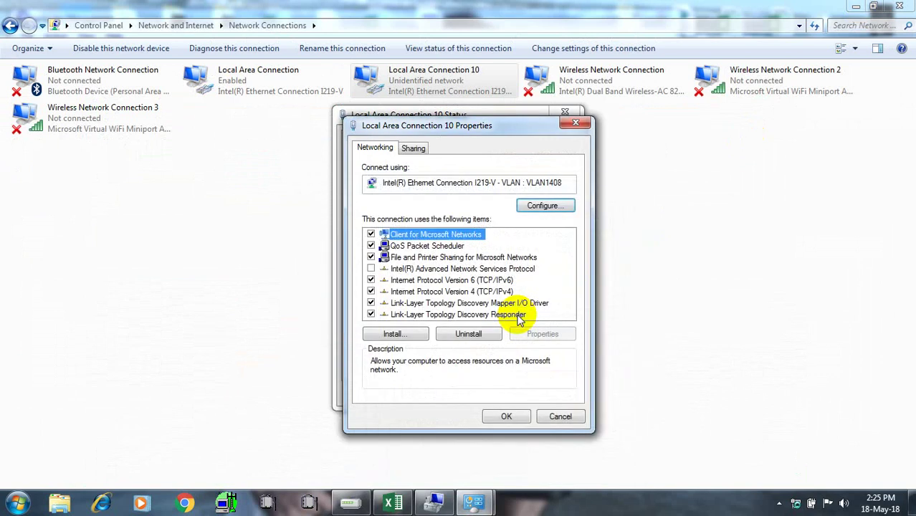
{"action": "left_click", "coordinate": [503, 417]}
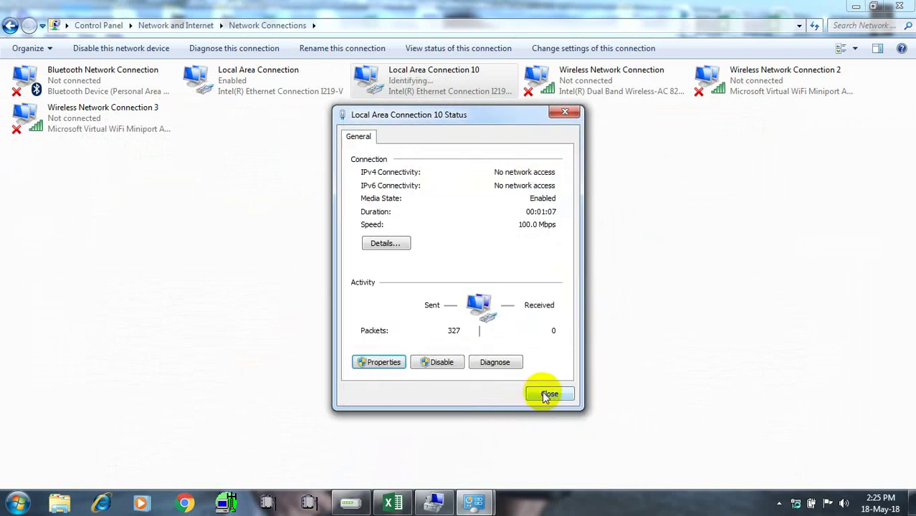
Close the connection status window and check the address plan in Excel again
{"action": "left_click", "coordinate": [542, 391]}
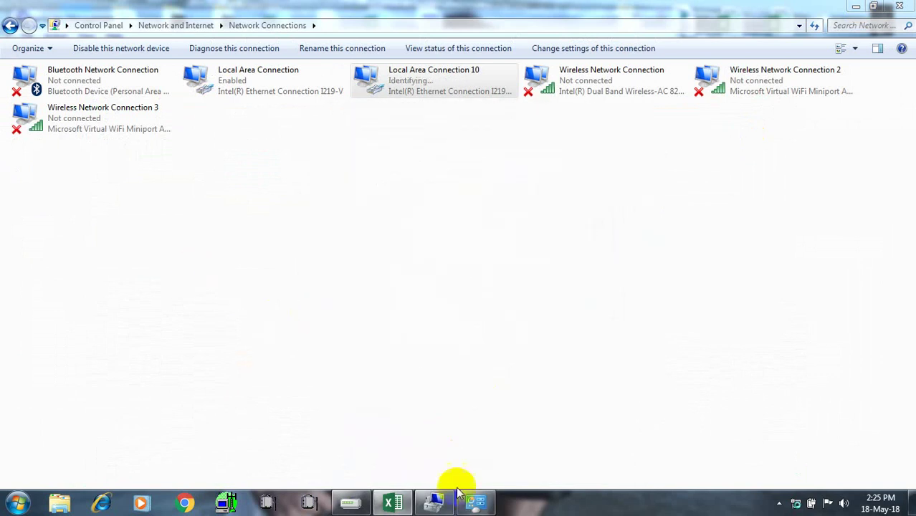
{"action": "mouse_move", "coordinate": [476, 501]}
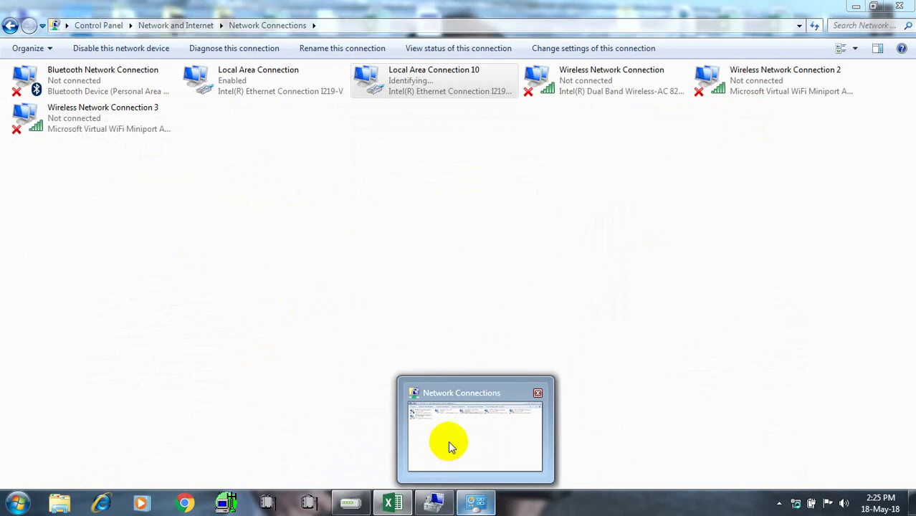
{"action": "mouse_move", "coordinate": [393, 500]}
{"action": "left_click", "coordinate": [393, 429]}
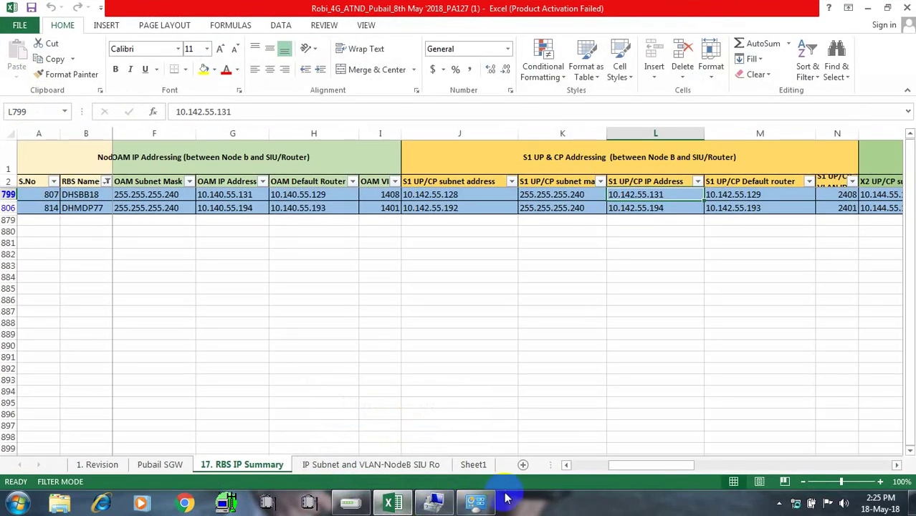
Return to Network Connections, reopen Local Area Connection 10's status, then open the Start search
{"action": "mouse_move", "coordinate": [475, 501]}
{"action": "left_click", "coordinate": [495, 388]}
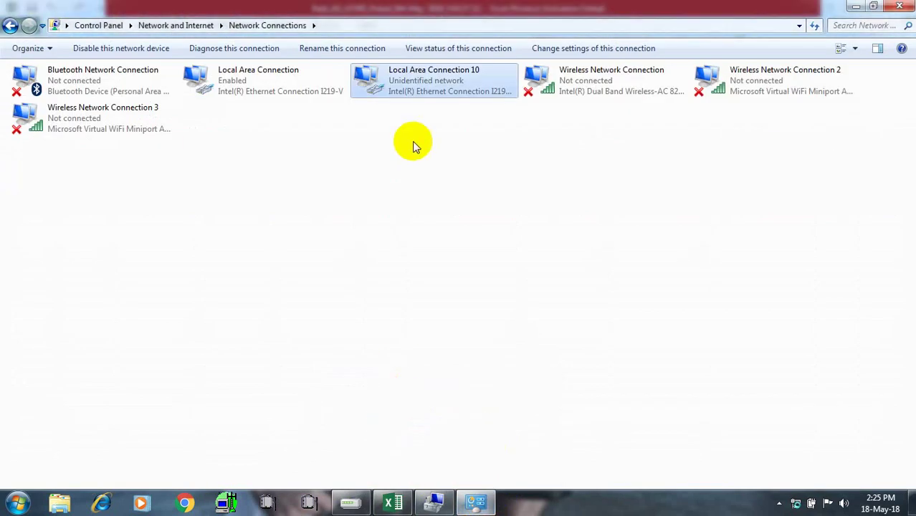
{"action": "double_click", "coordinate": [407, 86]}
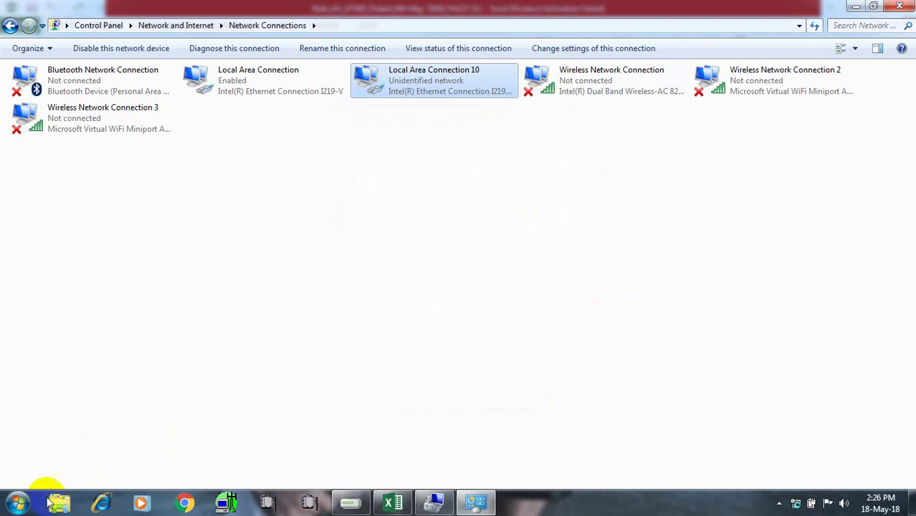
{"action": "left_click", "coordinate": [18, 503]}
Launch Command Prompt via a 'cmd' search and ping 10.101.49.211 twice, seeing 75% loss
{"action": "type", "text": "cmd"}
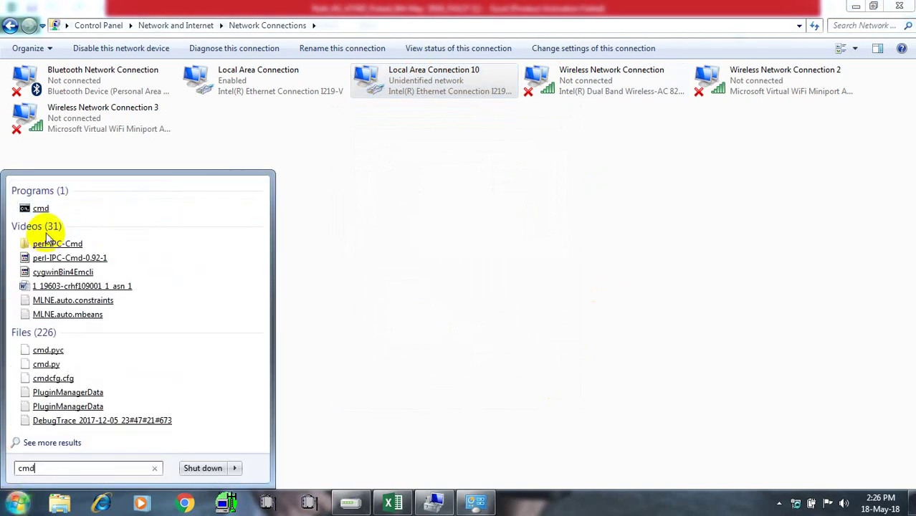
{"action": "left_click", "coordinate": [38, 210]}
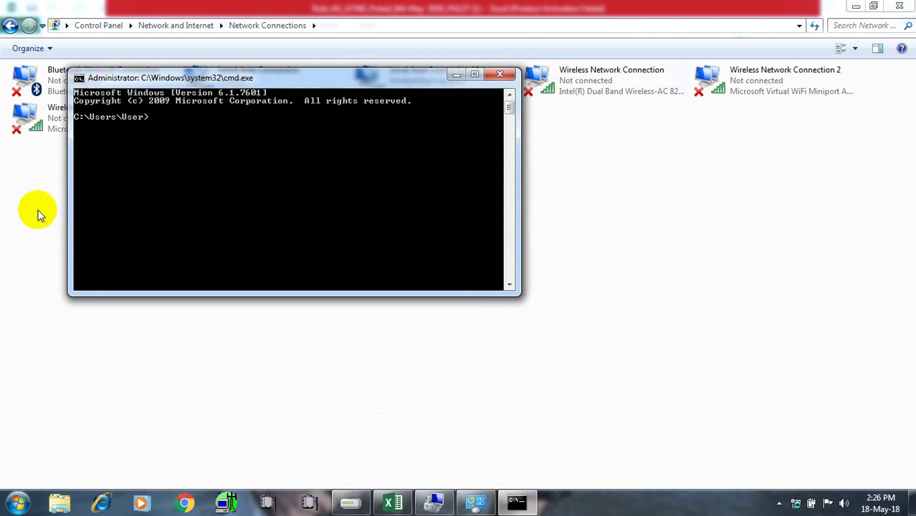
{"action": "type", "text": "ping"}
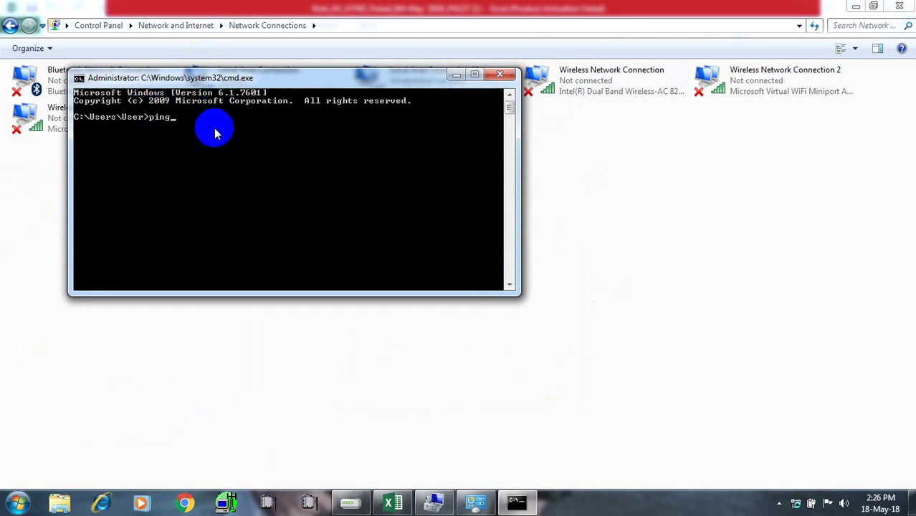
{"action": "type", "text": " 10.101.49.211"}
{"action": "key", "text": "Return"}
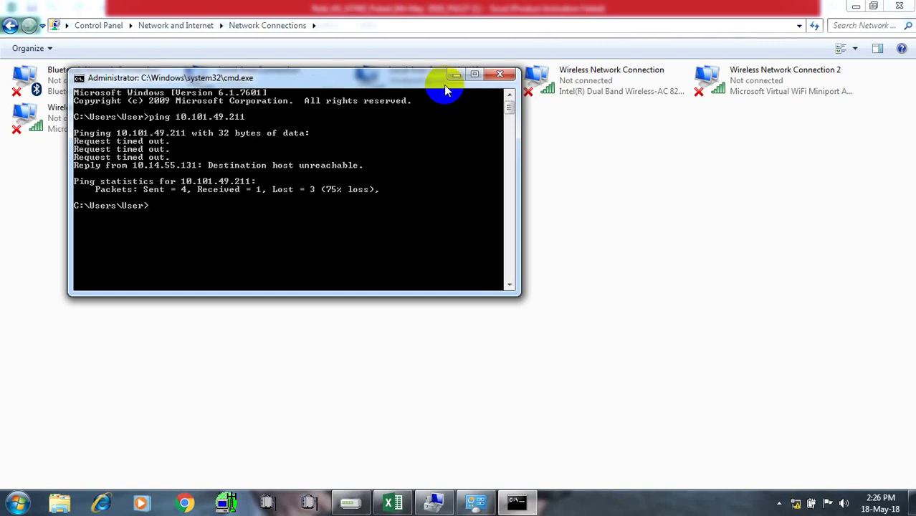
{"action": "type", "text": "ping 10.101.49.211"}
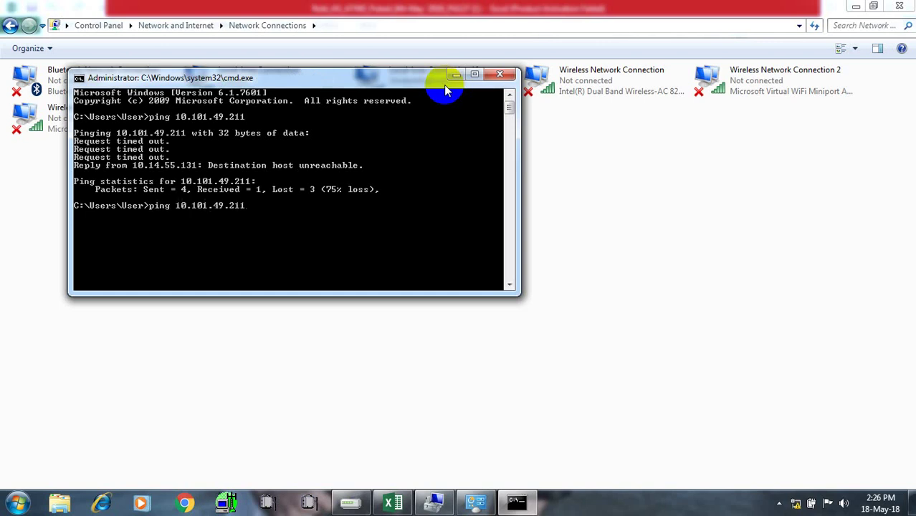
{"action": "key", "text": "Return"}
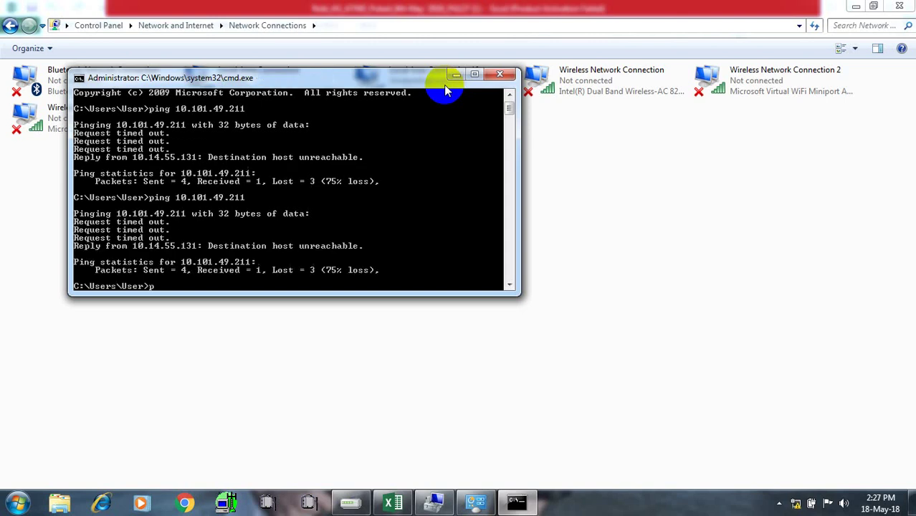
In the RBS IP Summary sheet, step along DHSBB18's row from J799 to AA799 and back to A799
{"action": "type", "text": "p"}
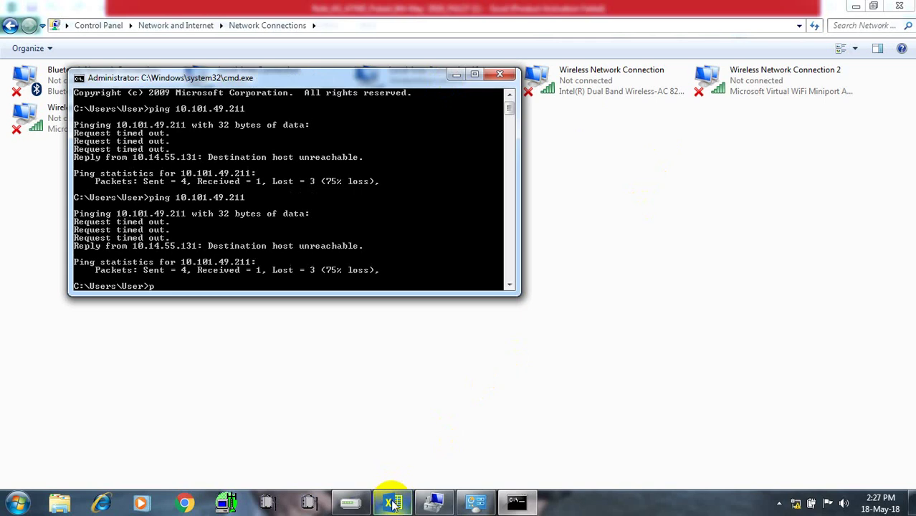
{"action": "mouse_move", "coordinate": [393, 498]}
{"action": "left_click", "coordinate": [408, 382]}
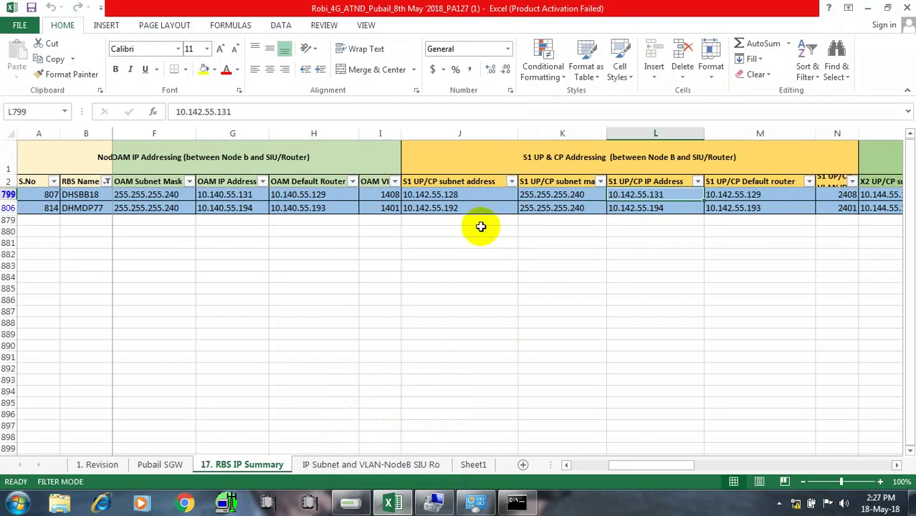
{"action": "left_click", "coordinate": [482, 196]}
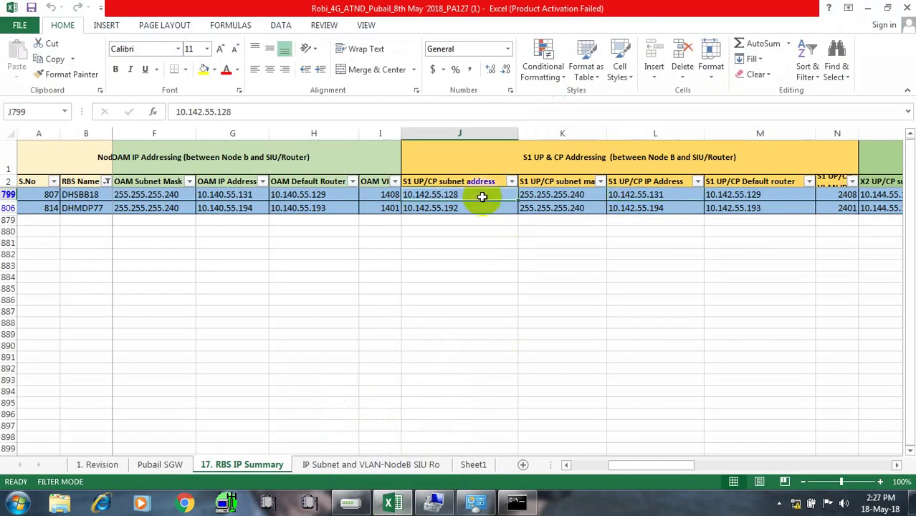
{"action": "key", "text": "Right"}
{"action": "key", "text": "Right"}
{"action": "key", "text": "Right"}
{"action": "key", "text": "Right"}
{"action": "key", "text": "Right"}
{"action": "key", "text": "Right"}
{"action": "key", "text": "Right"}
{"action": "key", "text": "Right"}
{"action": "key", "text": "Right"}
{"action": "key", "text": "Right"}
{"action": "key", "text": "Right"}
{"action": "key", "text": "Right"}
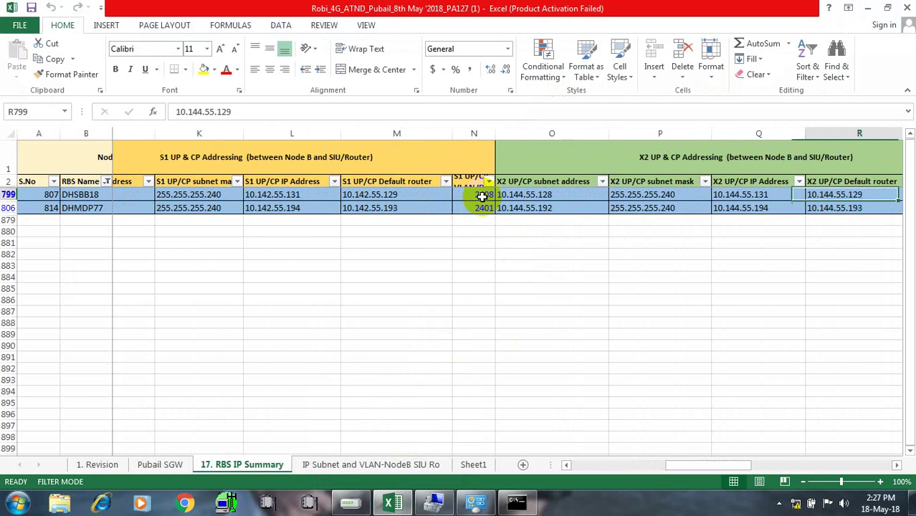
{"action": "key", "text": "Right"}
{"action": "key", "text": "Right"}
{"action": "key", "text": "Right"}
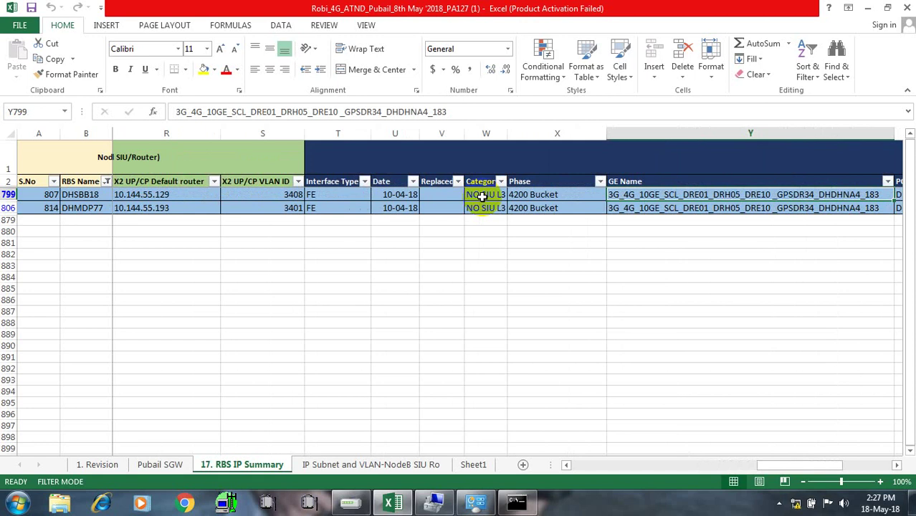
{"action": "key", "text": "Right"}
{"action": "key", "text": "Right"}
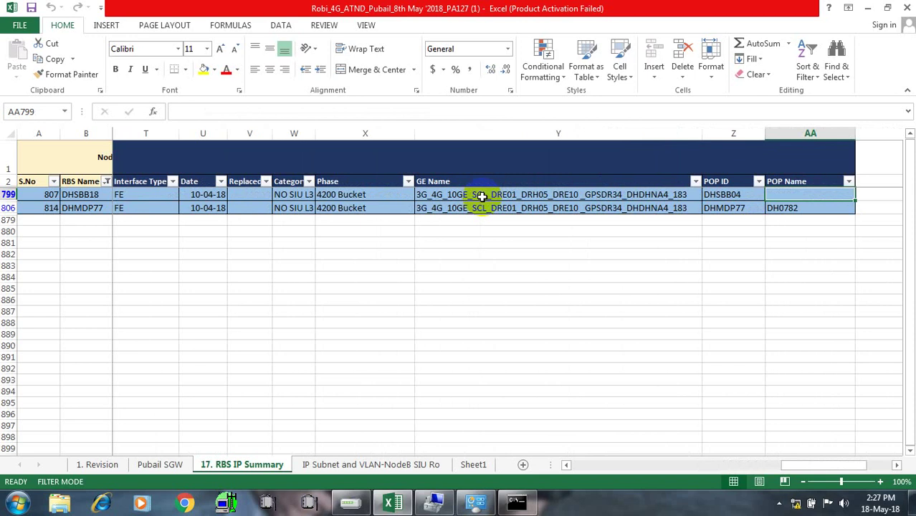
{"action": "key", "text": "Left"}
{"action": "key", "text": "Left"}
{"action": "key", "text": "Left"}
{"action": "key", "text": "Left"}
{"action": "key", "text": "Left"}
{"action": "key", "text": "Left"}
{"action": "key", "text": "Left"}
{"action": "key", "text": "Left"}
{"action": "key", "text": "Left"}
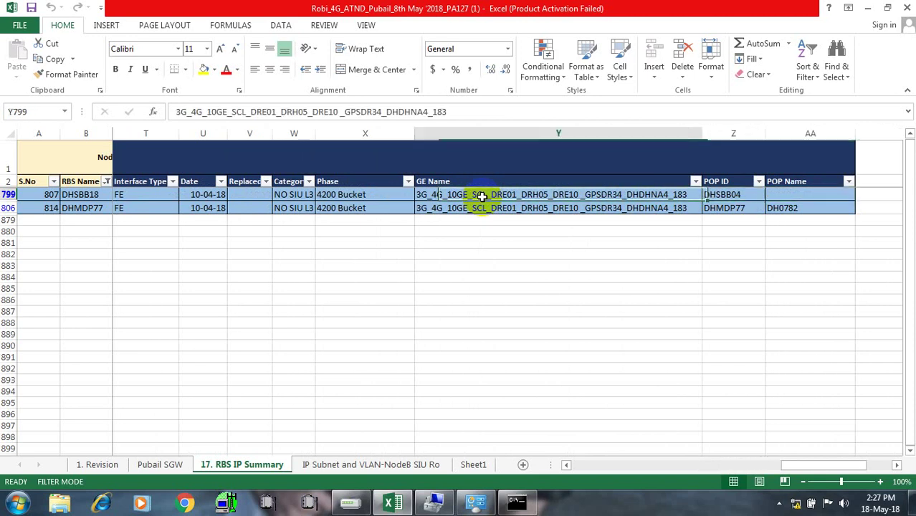
{"action": "key", "text": "Left"}
{"action": "key", "text": "Left"}
{"action": "key", "text": "Left"}
{"action": "key", "text": "Left"}
{"action": "key", "text": "Left"}
{"action": "key", "text": "Left"}
{"action": "key", "text": "Left"}
{"action": "key", "text": "Left"}
{"action": "key", "text": "Left"}
{"action": "key", "text": "Left"}
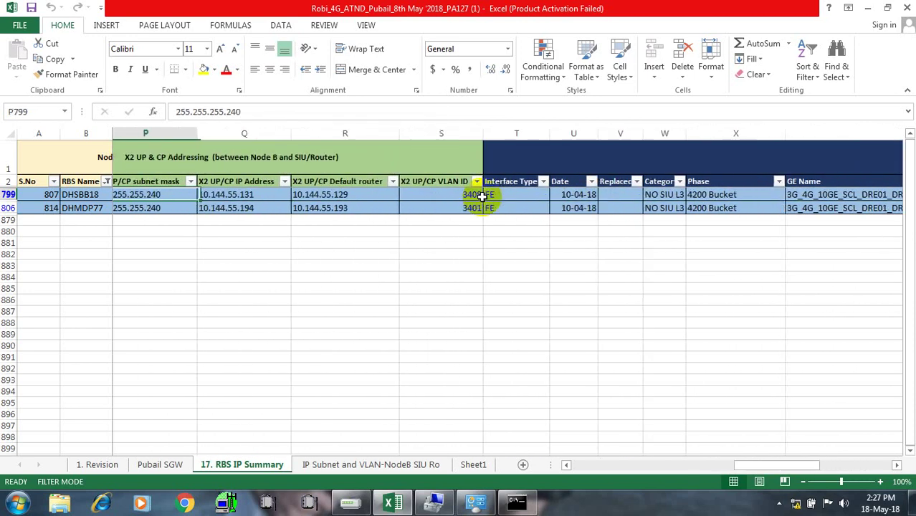
{"action": "key", "text": "Left"}
{"action": "key", "text": "Left"}
{"action": "key", "text": "Left"}
{"action": "key", "text": "Left"}
{"action": "key", "text": "Left"}
{"action": "key", "text": "Left"}
{"action": "key", "text": "Left"}
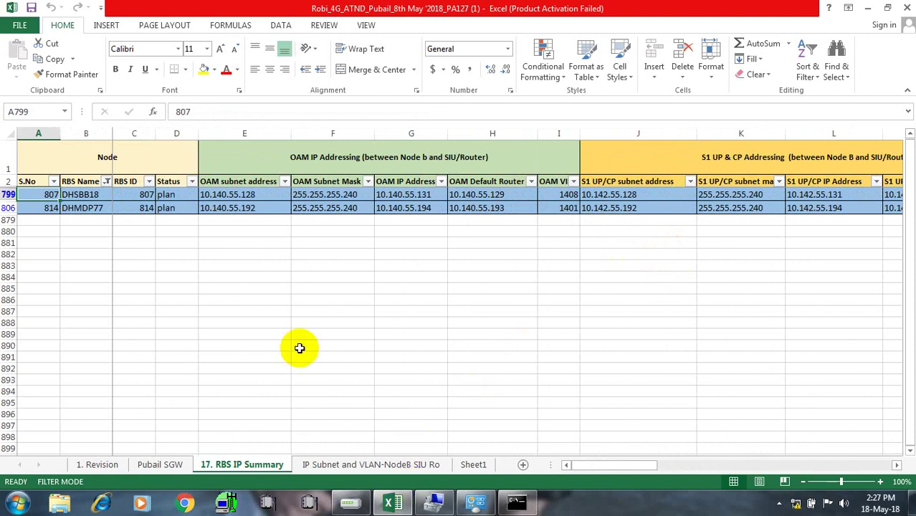
{"action": "mouse_move", "coordinate": [393, 504]}
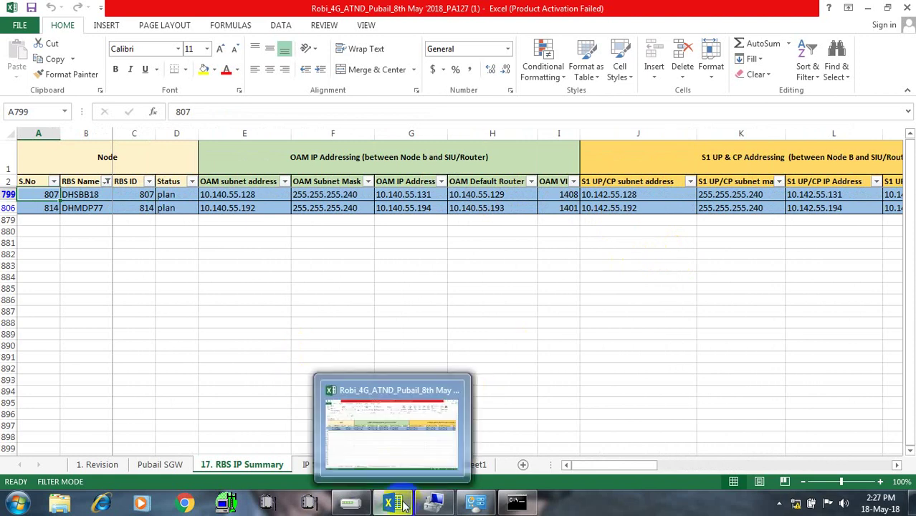
{"action": "left_click", "coordinate": [380, 439]}
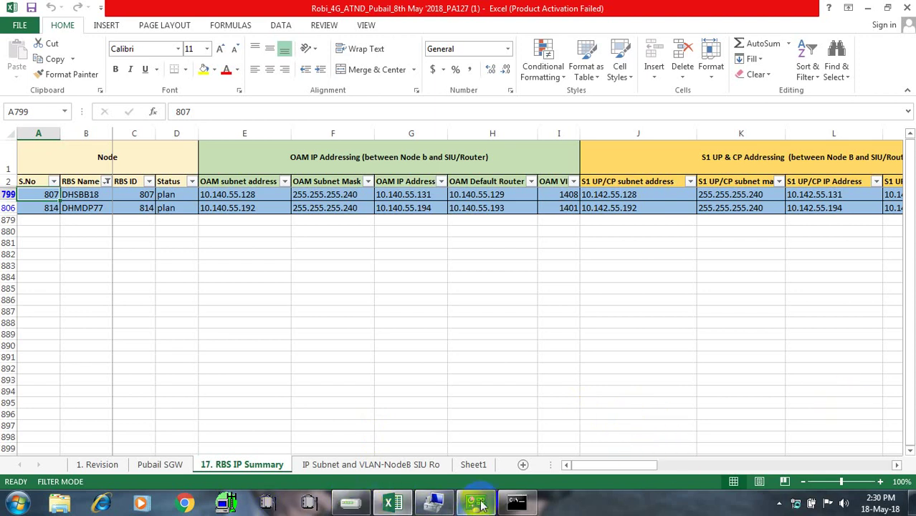
Ping 10.101.49.211 twice more in Command Prompt, ending at 50% loss with host unreachable
{"action": "left_click", "coordinate": [512, 506]}
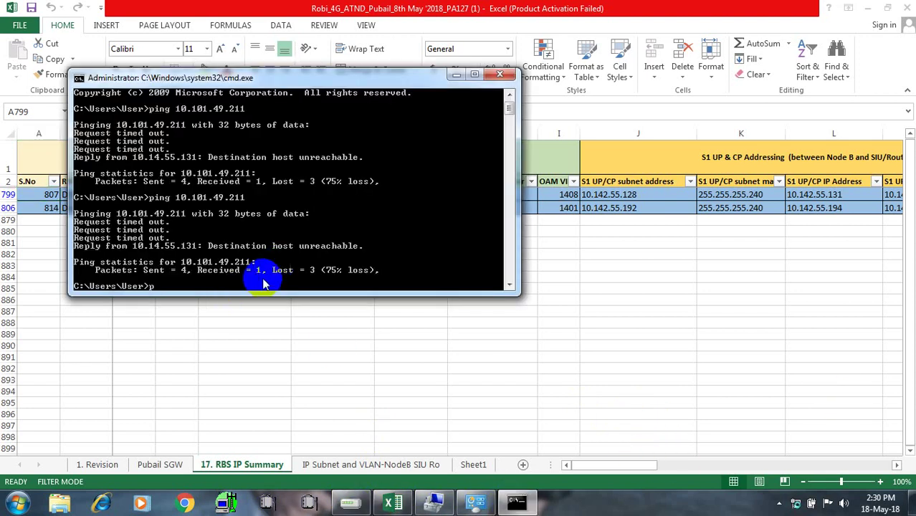
{"action": "type", "text": "ing 10.101.49.211"}
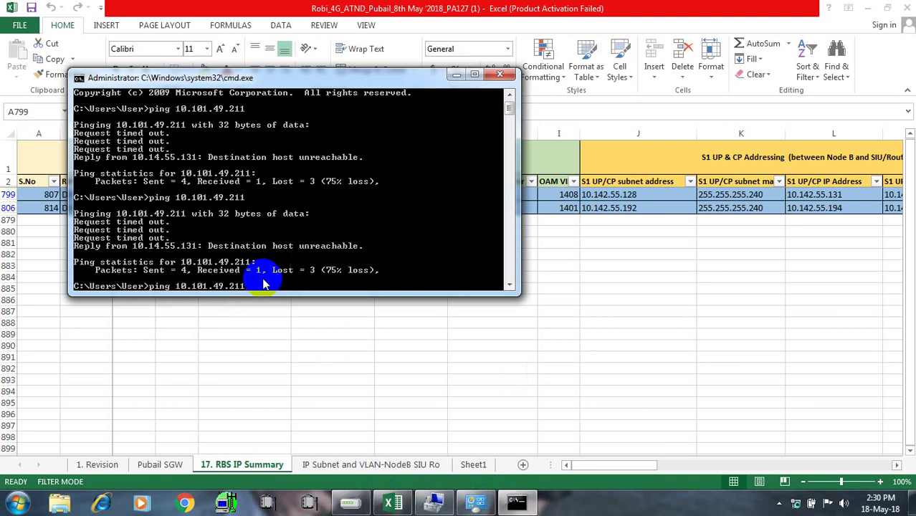
{"action": "key", "text": "Return"}
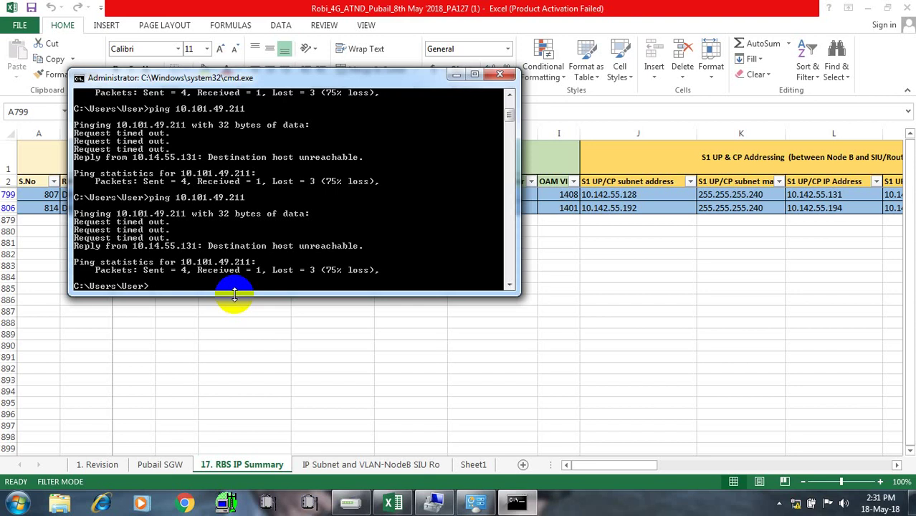
{"action": "type", "text": "ping 10.101.49.211"}
{"action": "key", "text": "Return"}
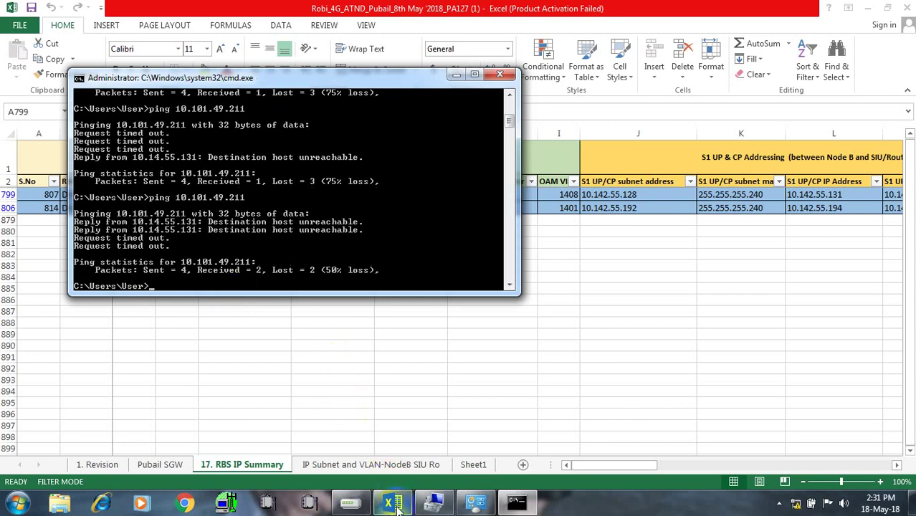
Bring the RBS IP Summary workbook back to the front
{"action": "mouse_move", "coordinate": [395, 505]}
{"action": "mouse_move", "coordinate": [388, 437]}
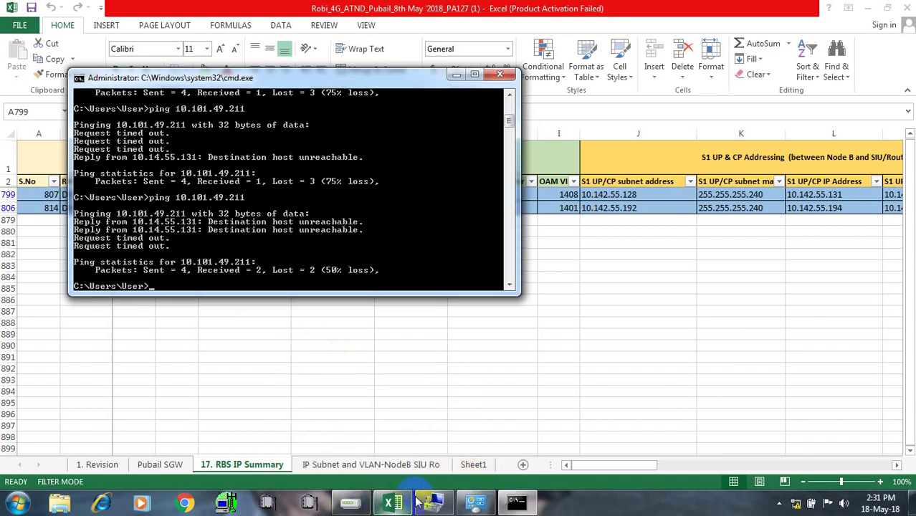
{"action": "left_click", "coordinate": [394, 500]}
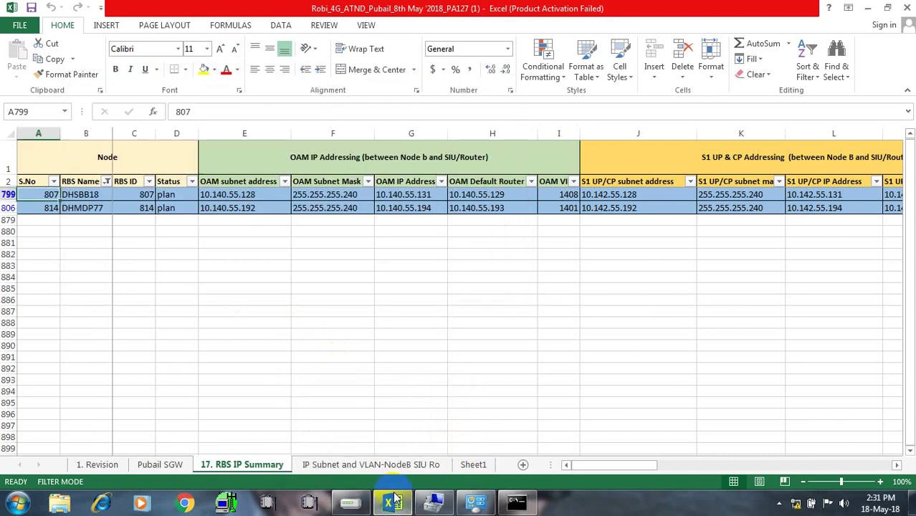
Open the network connections list through the Network and Sharing Center
{"action": "mouse_move", "coordinate": [395, 502]}
{"action": "left_click", "coordinate": [398, 458]}
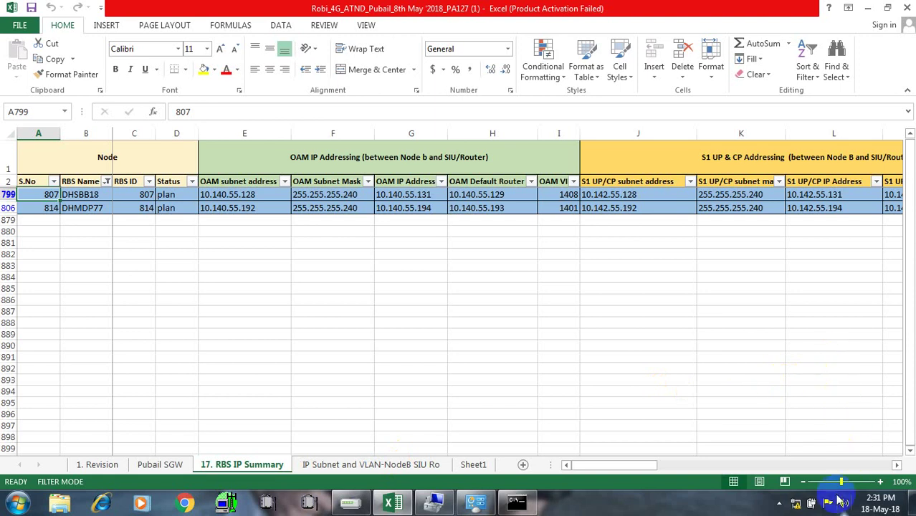
{"action": "left_click", "coordinate": [796, 505]}
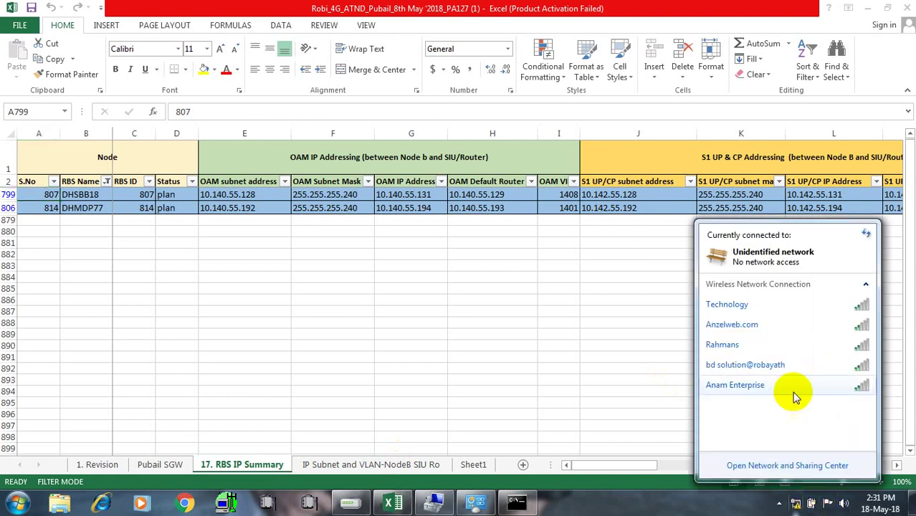
{"action": "left_click", "coordinate": [763, 467]}
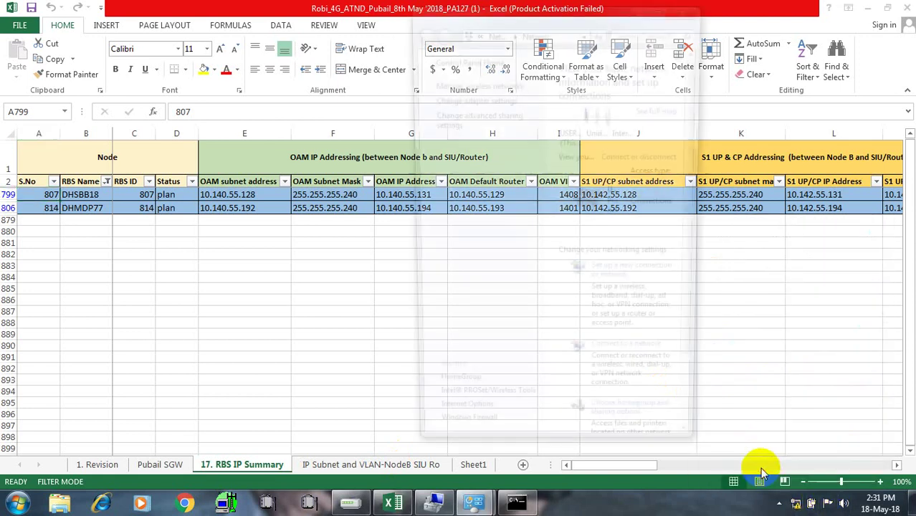
{"action": "left_click", "coordinate": [483, 99]}
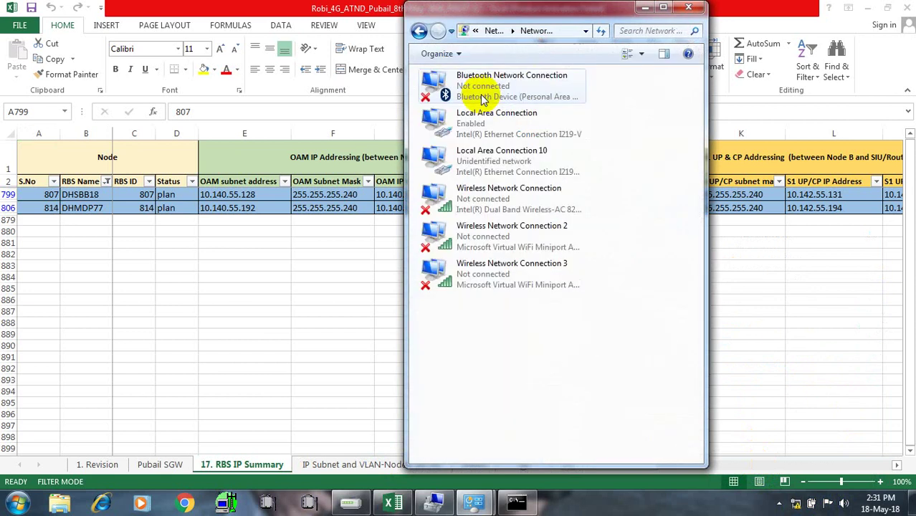
Re-save Local Area Connection 10's IPv4 settings, accepting the multiple-gateways warning, and close all windows
{"action": "double_click", "coordinate": [510, 153]}
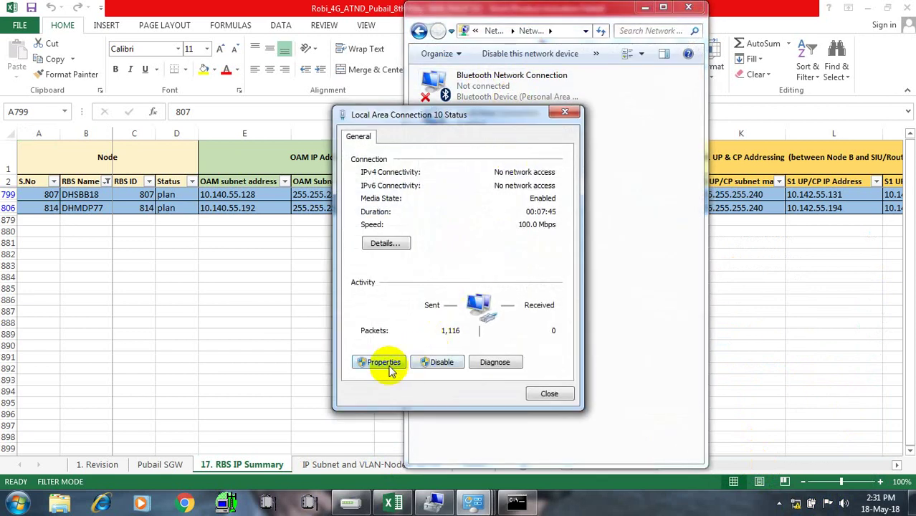
{"action": "left_click", "coordinate": [380, 363]}
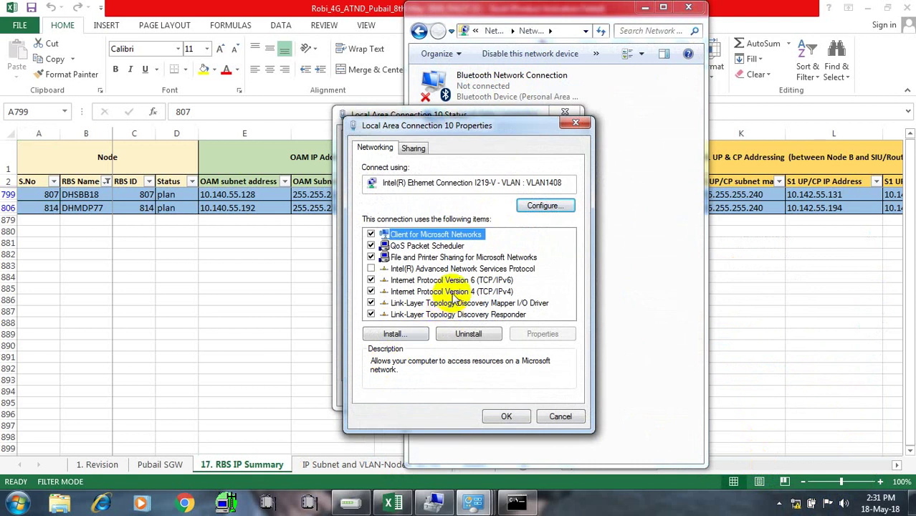
{"action": "double_click", "coordinate": [453, 292]}
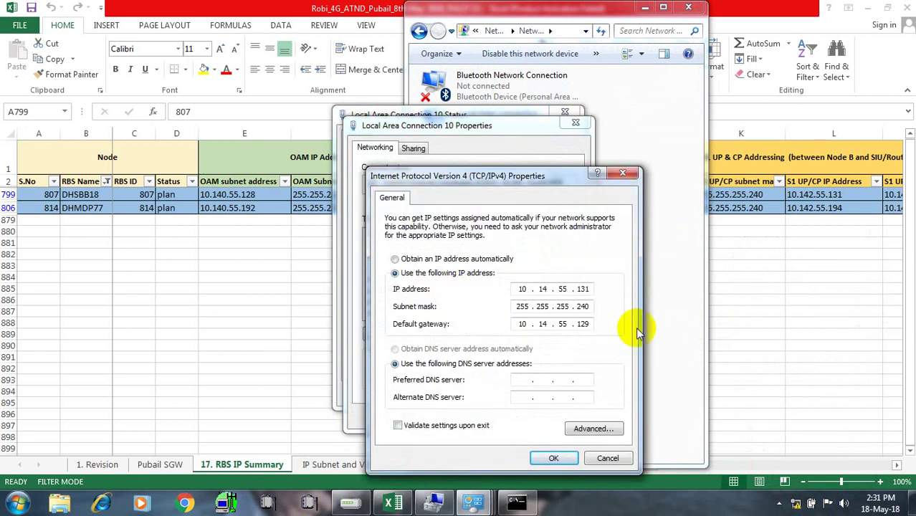
{"action": "left_click", "coordinate": [558, 459]}
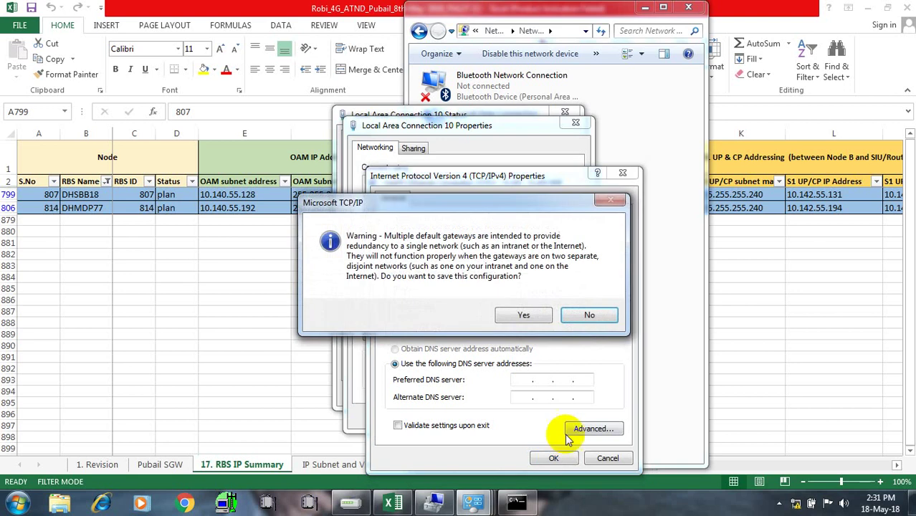
{"action": "left_click", "coordinate": [502, 310]}
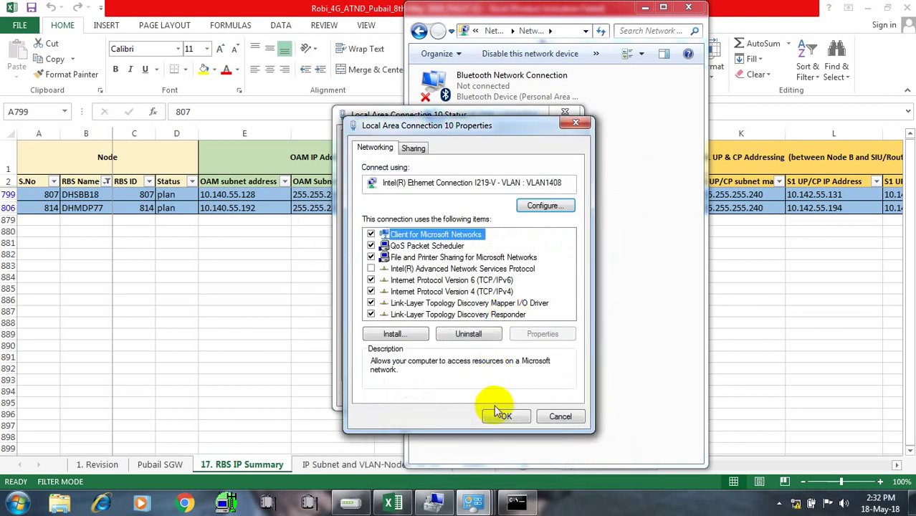
{"action": "left_click", "coordinate": [506, 417]}
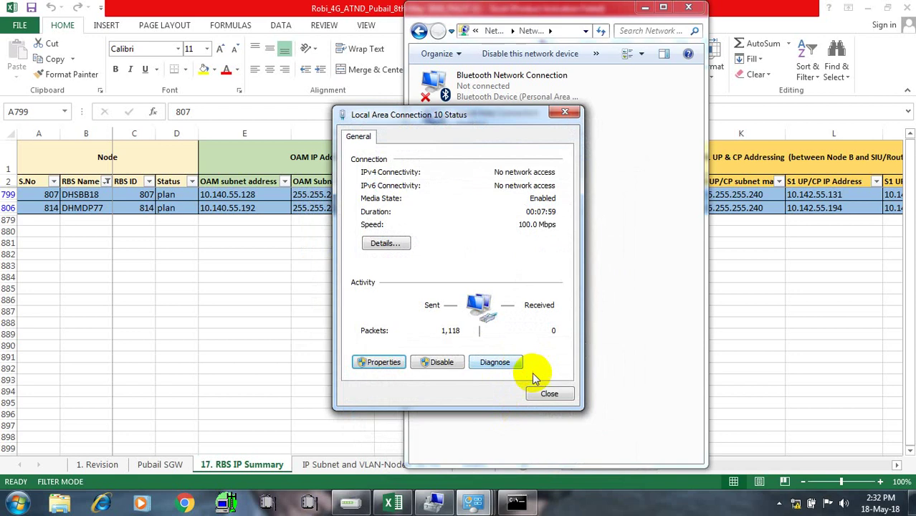
{"action": "left_click", "coordinate": [544, 391]}
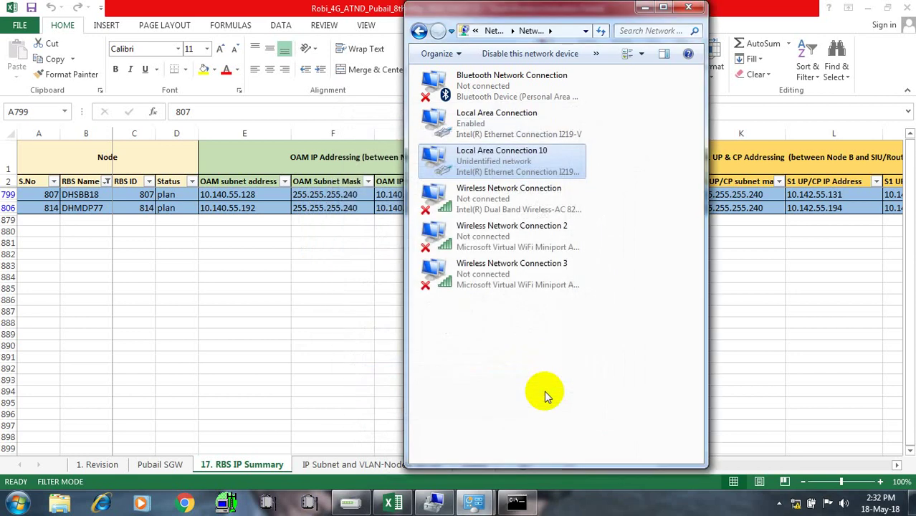
{"action": "left_click", "coordinate": [685, 10]}
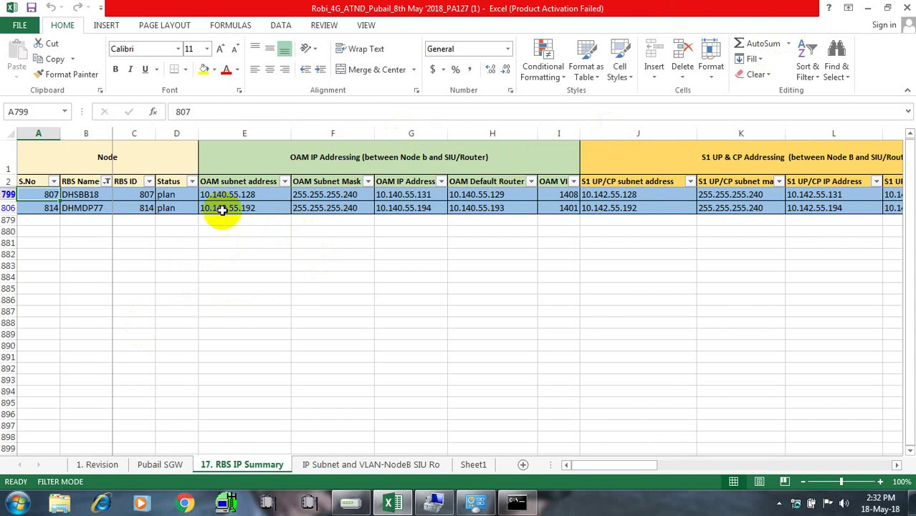
{"action": "mouse_move", "coordinate": [488, 507]}
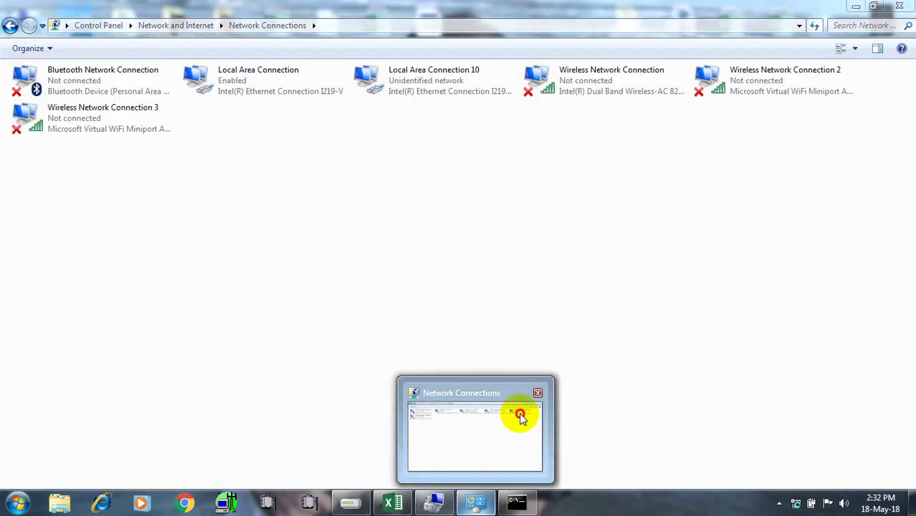
Bring up the network adapter list from the Network and Sharing Center
{"action": "left_click", "coordinate": [520, 413]}
{"action": "left_click", "coordinate": [796, 503]}
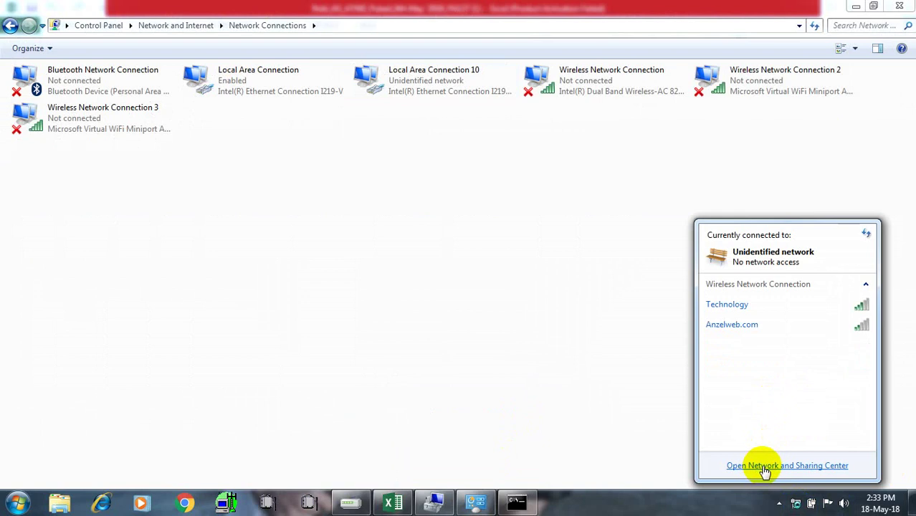
{"action": "left_click", "coordinate": [756, 466]}
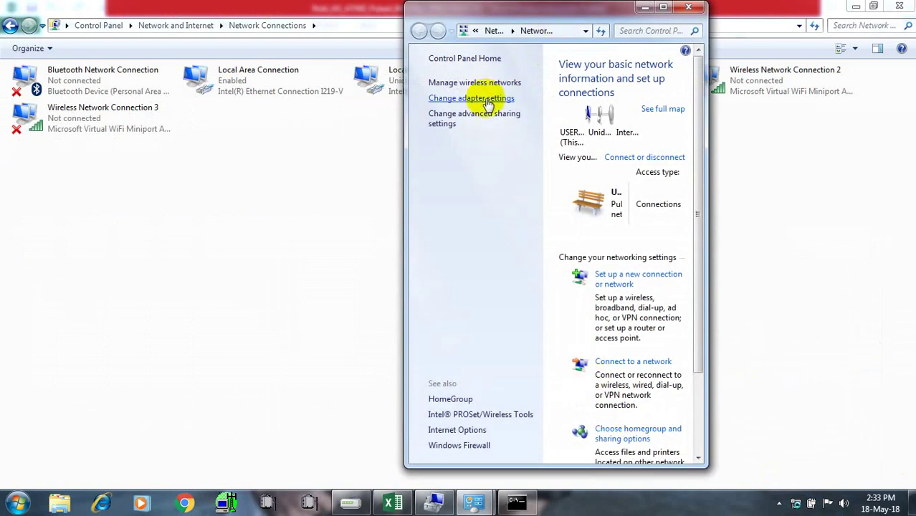
{"action": "left_click", "coordinate": [473, 98]}
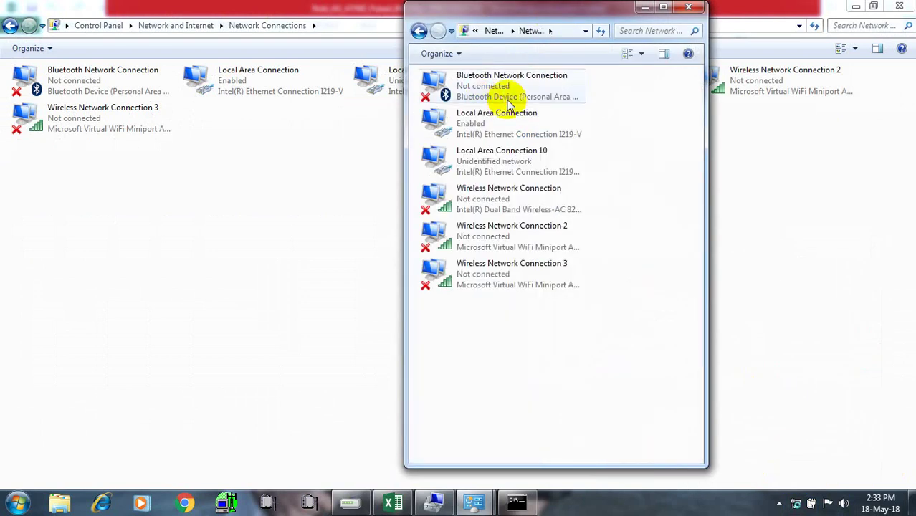
Re-apply 10.14.55.131 with gateway 10.14.55.129 on Local Area Connection 10, keeping them despite the warning
{"action": "double_click", "coordinate": [486, 169]}
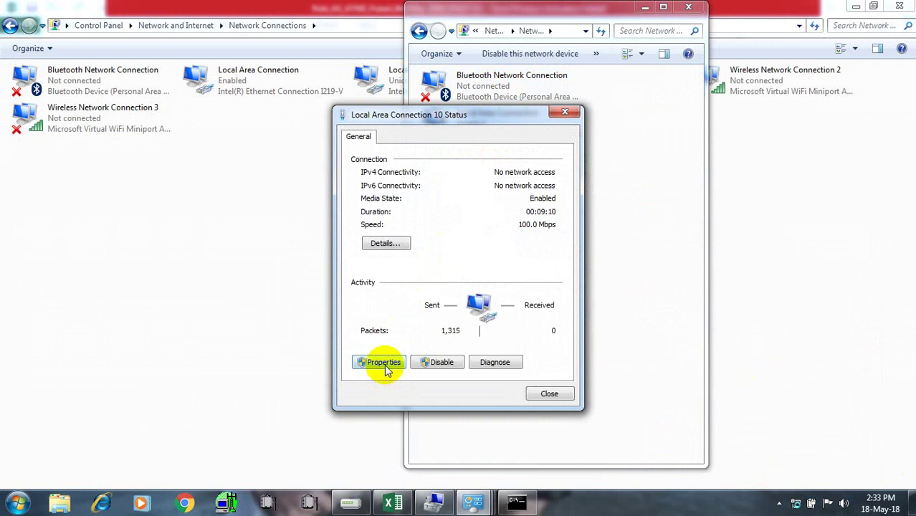
{"action": "left_click", "coordinate": [385, 363]}
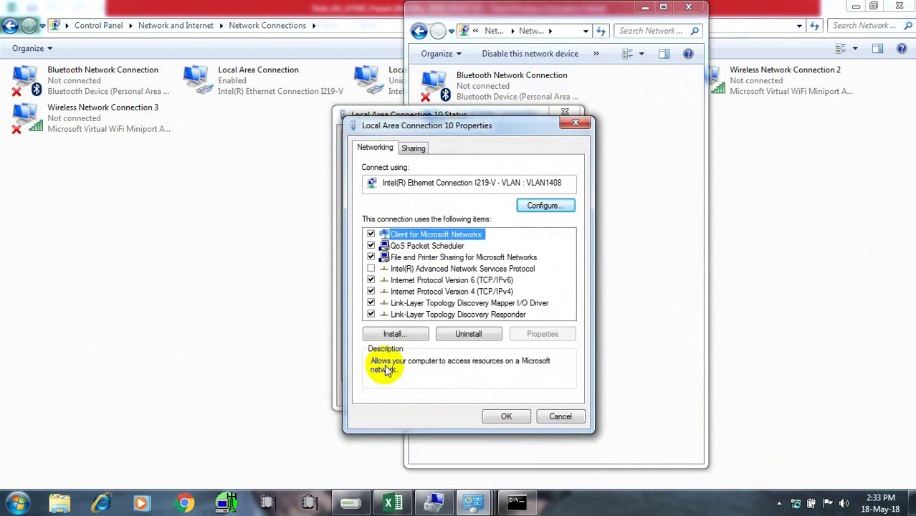
{"action": "left_click", "coordinate": [452, 303]}
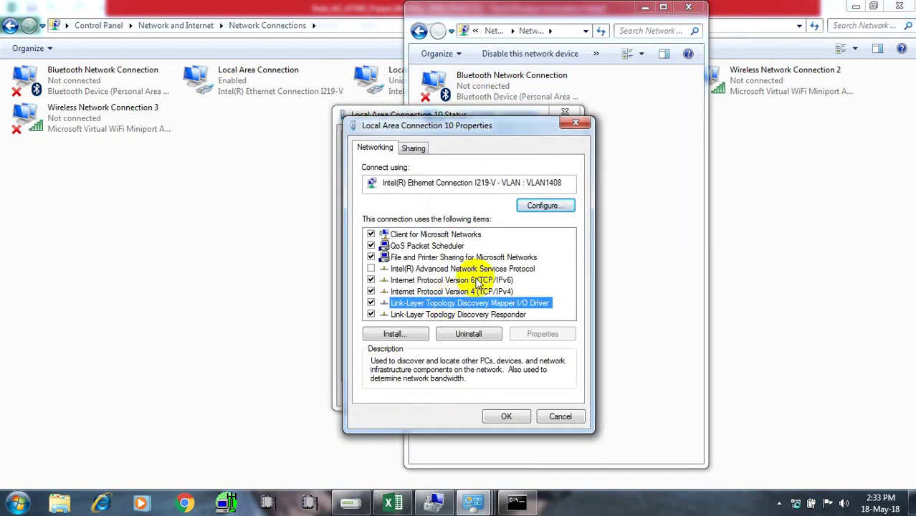
{"action": "double_click", "coordinate": [465, 291]}
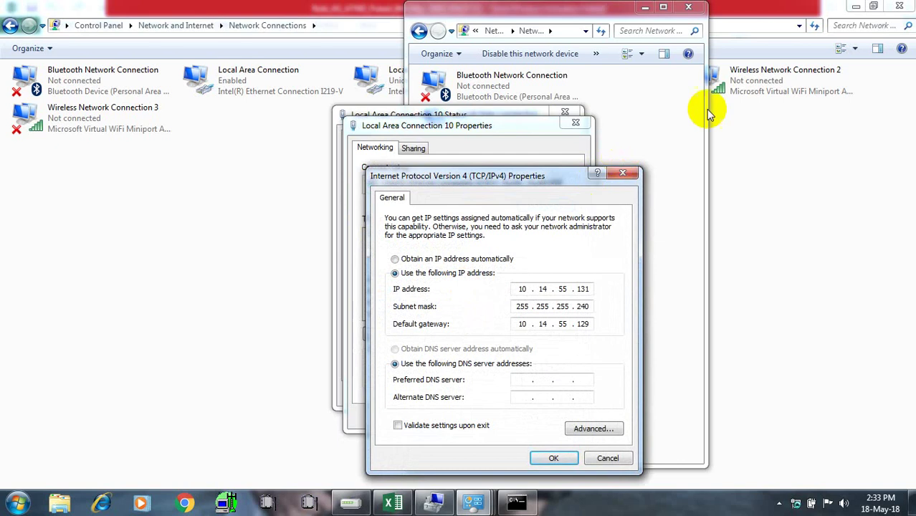
{"action": "left_click", "coordinate": [551, 458]}
{"action": "left_click", "coordinate": [527, 316]}
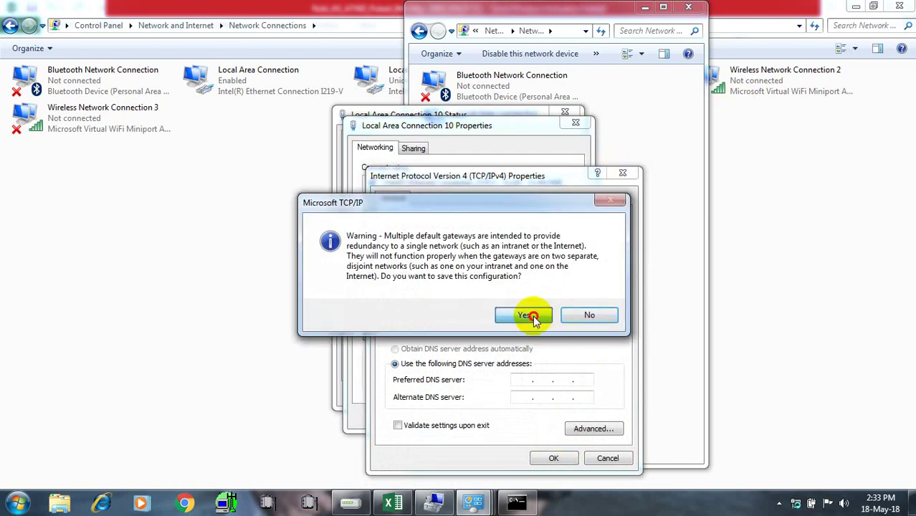
{"action": "left_click", "coordinate": [506, 417]}
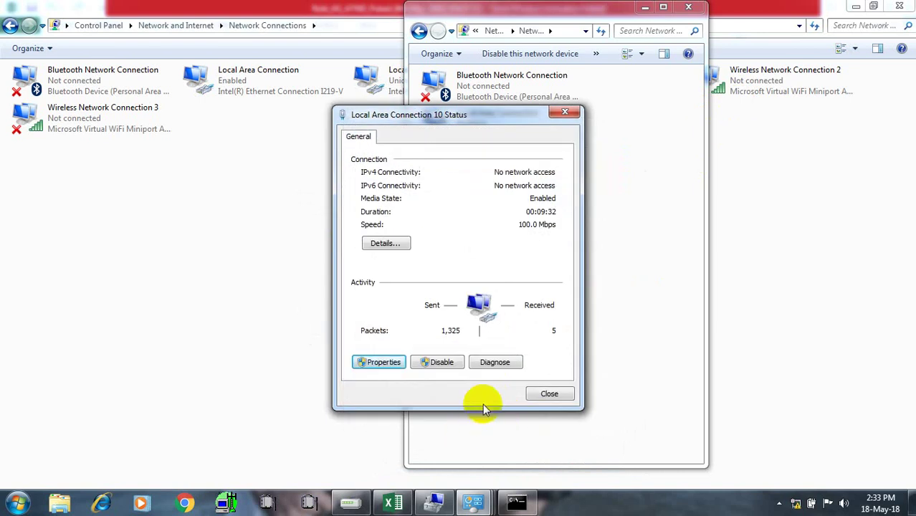
{"action": "left_click", "coordinate": [548, 394]}
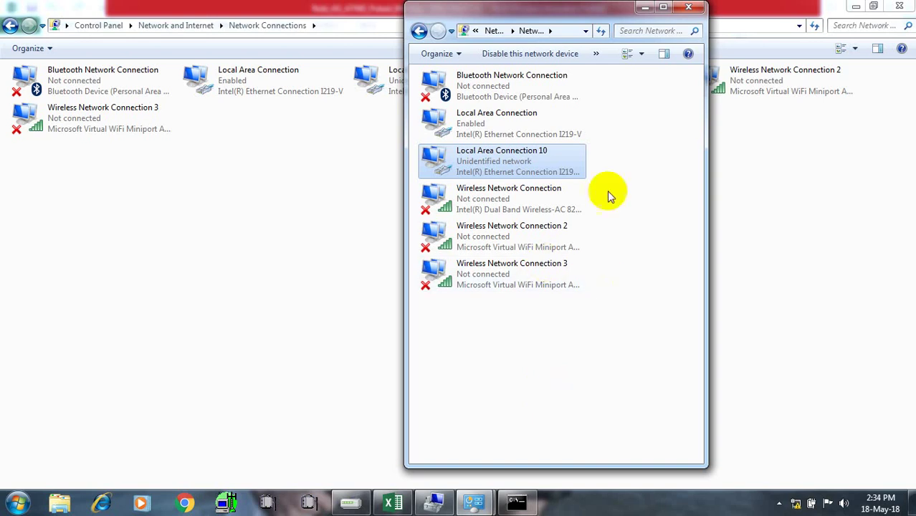
{"action": "left_click", "coordinate": [694, 9]}
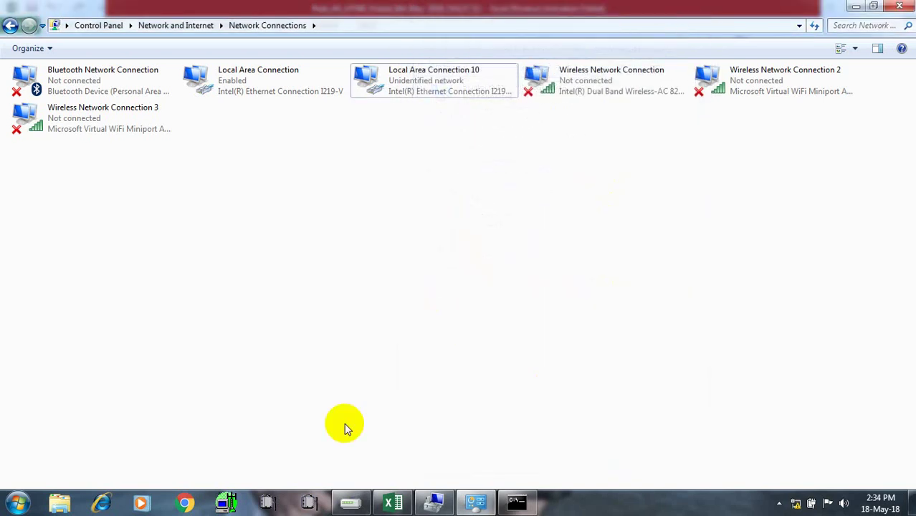
Ping 10.101.49.211 again in Command Prompt, still 50% loss
{"action": "left_click", "coordinate": [520, 504]}
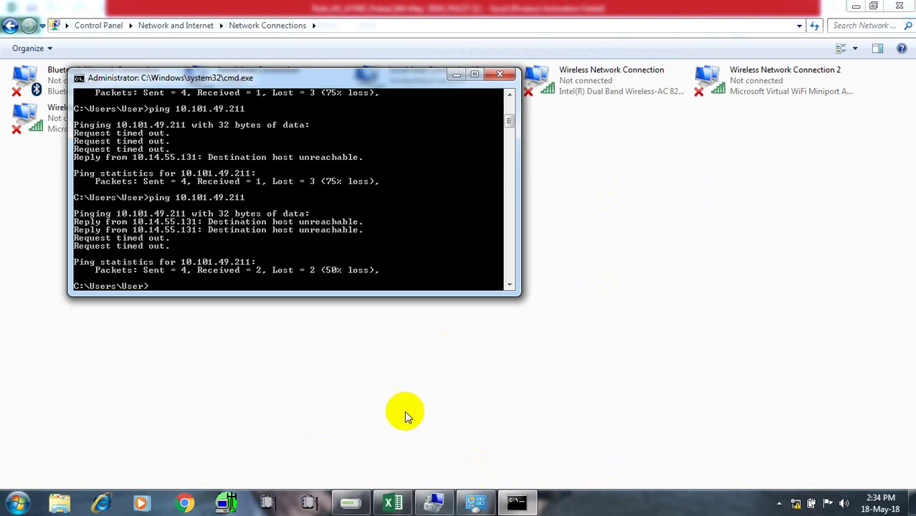
{"action": "type", "text": "ping 10.101.49.211"}
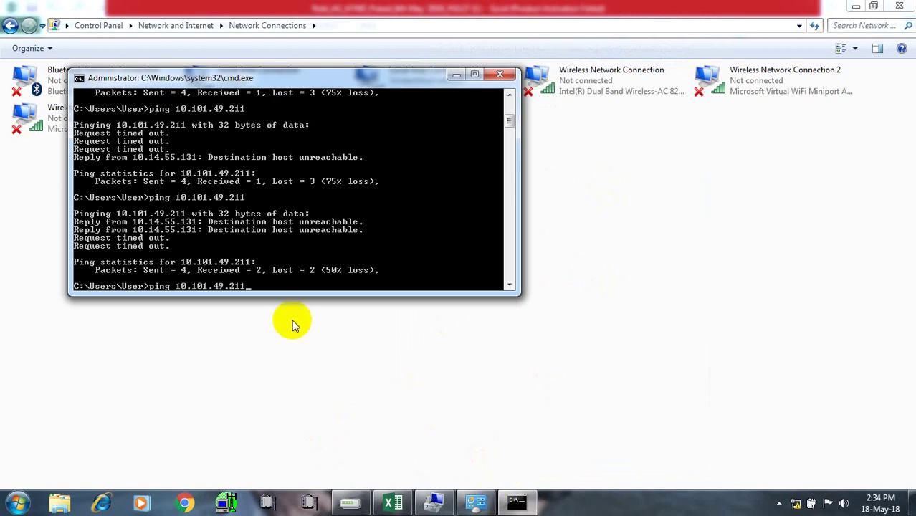
{"action": "key", "text": "Return"}
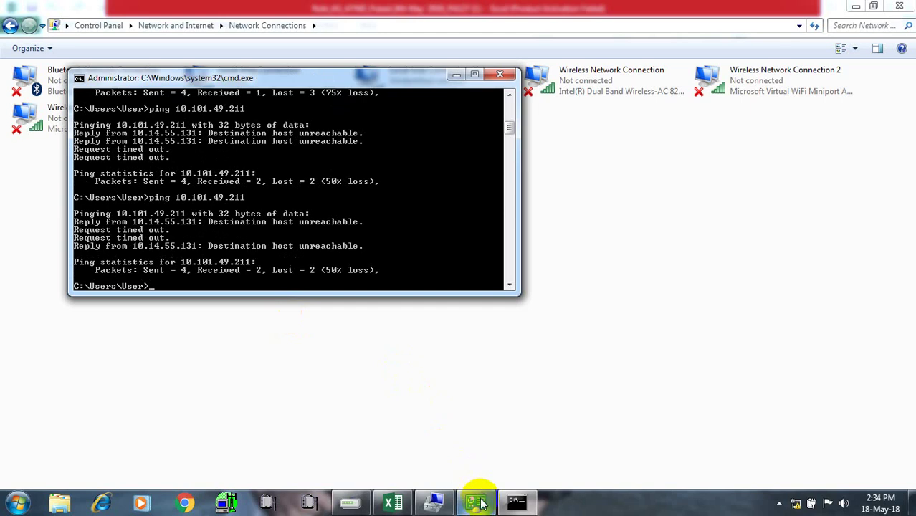
Open Local Area Connection 10's Properties from the Network Connections window
{"action": "mouse_move", "coordinate": [477, 499]}
{"action": "left_click", "coordinate": [492, 435]}
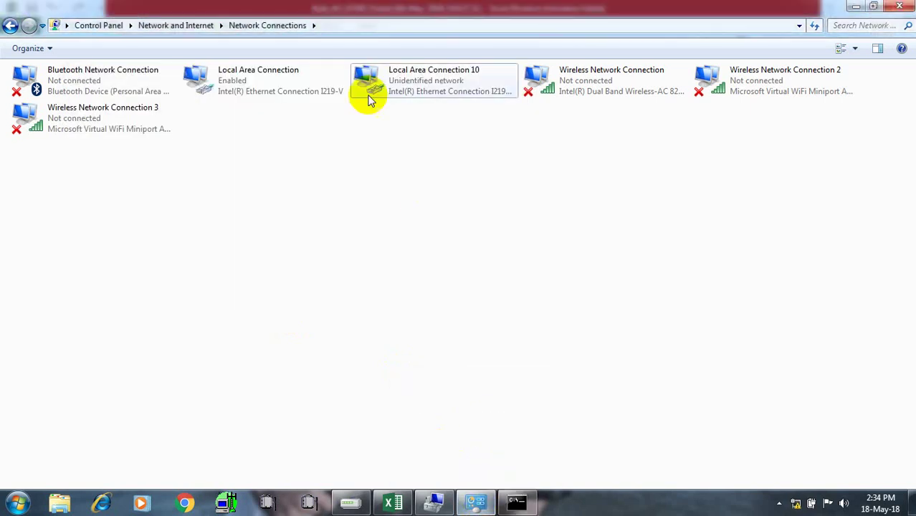
{"action": "double_click", "coordinate": [407, 82]}
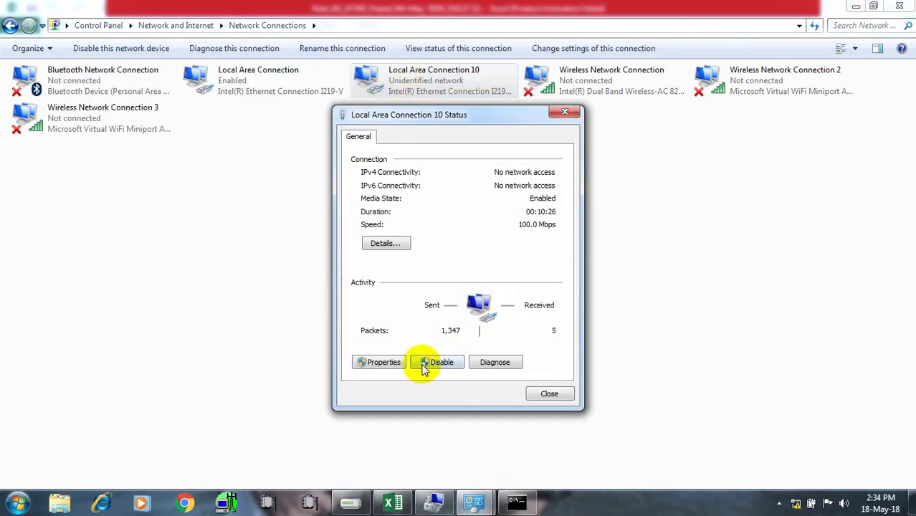
{"action": "left_click", "coordinate": [398, 366]}
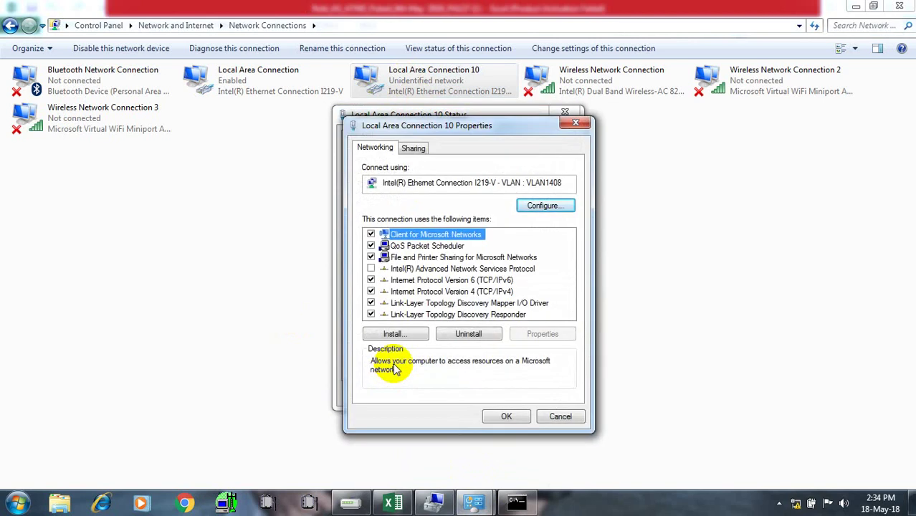
Compare the adapter's IPv4 settings with the planned OAM default router in Excel cell H799
{"action": "left_click", "coordinate": [445, 303]}
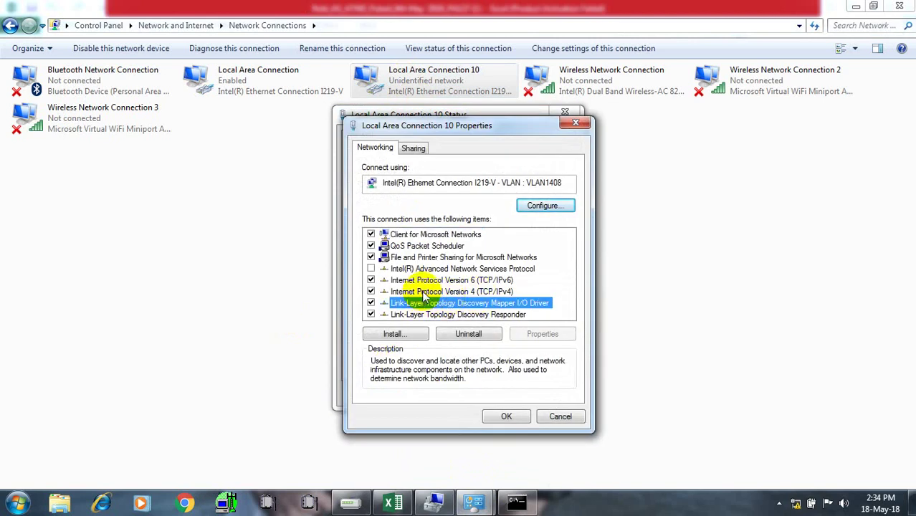
{"action": "double_click", "coordinate": [428, 292]}
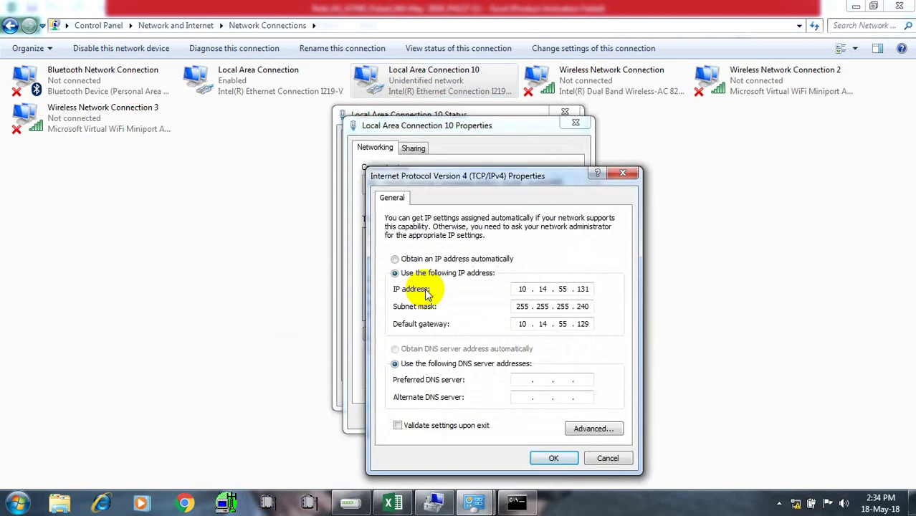
{"action": "mouse_move", "coordinate": [392, 502]}
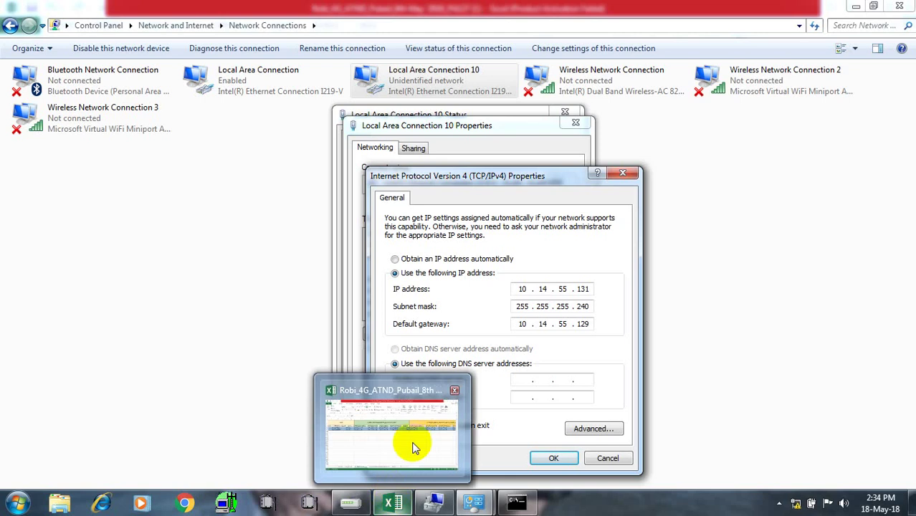
{"action": "left_click", "coordinate": [393, 430]}
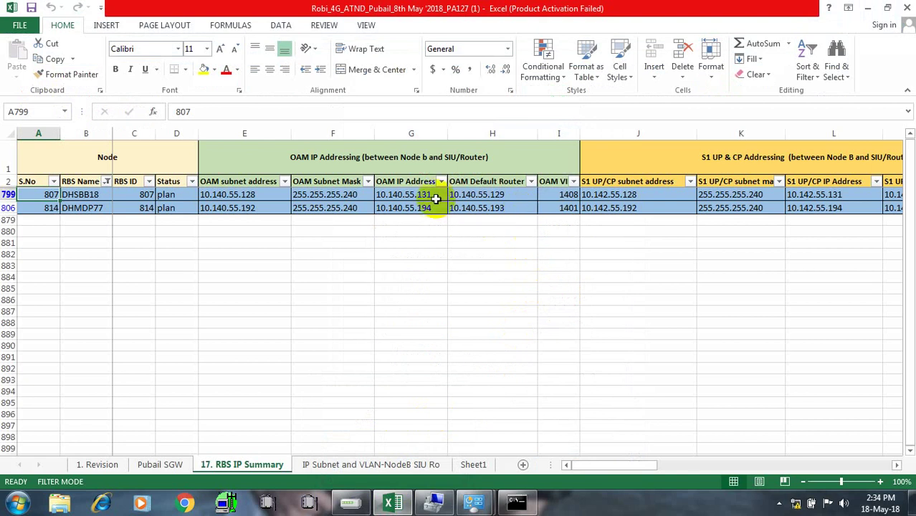
{"action": "left_click", "coordinate": [479, 196]}
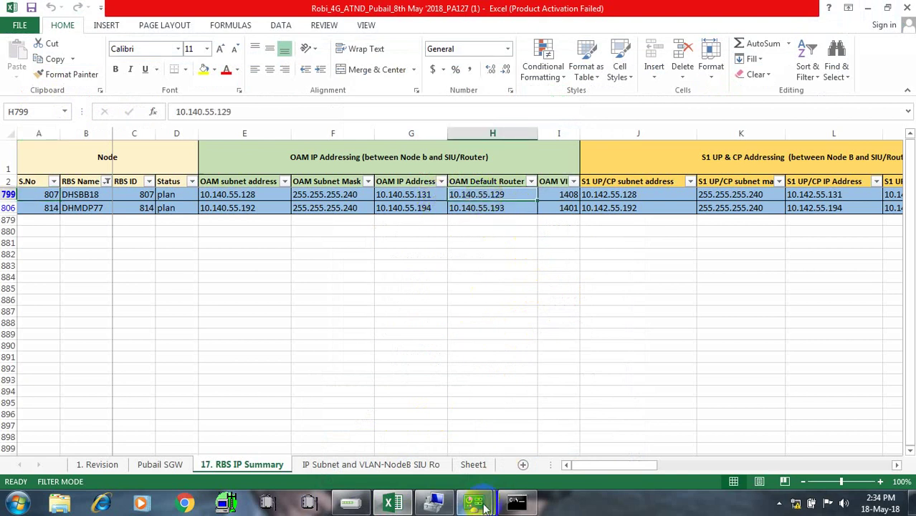
{"action": "mouse_move", "coordinate": [484, 508]}
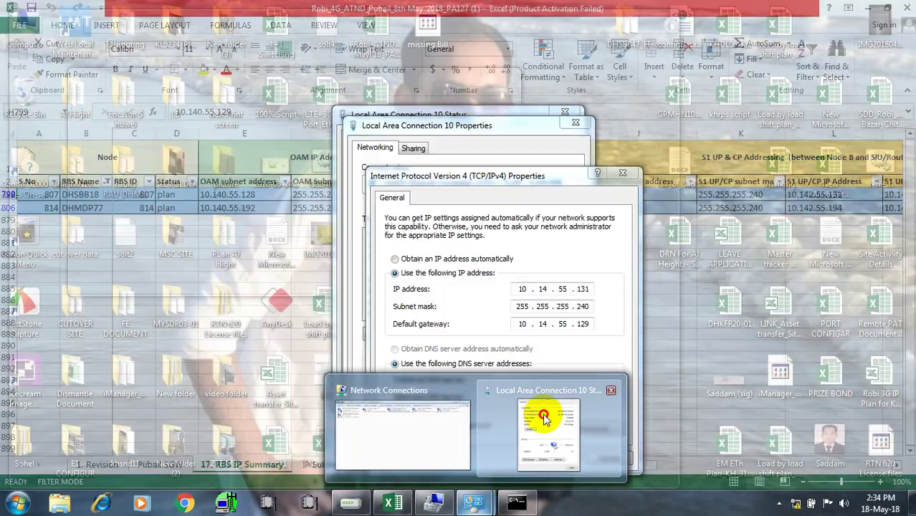
{"action": "left_click", "coordinate": [544, 417]}
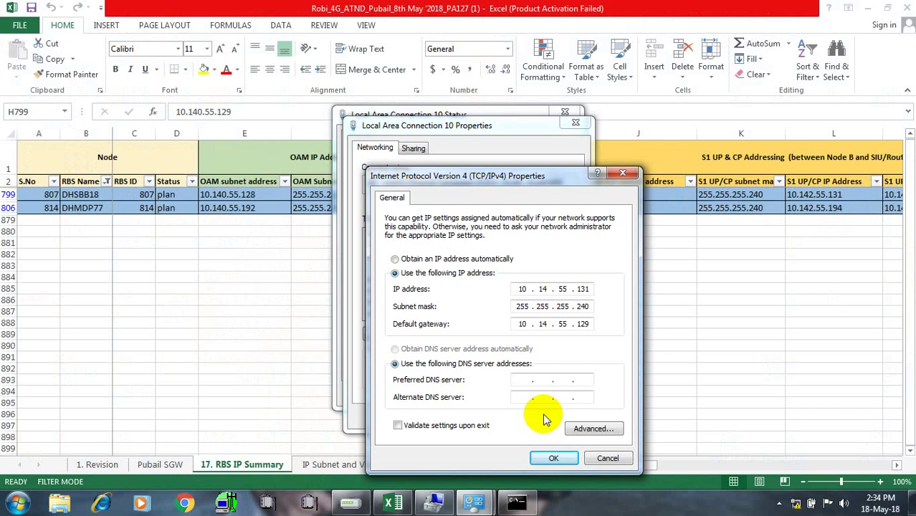
Correct the IP to 10.140.55.131 and gateway to 10.140.55.129, accept the warning, and close the dialogs
{"action": "left_click", "coordinate": [548, 289]}
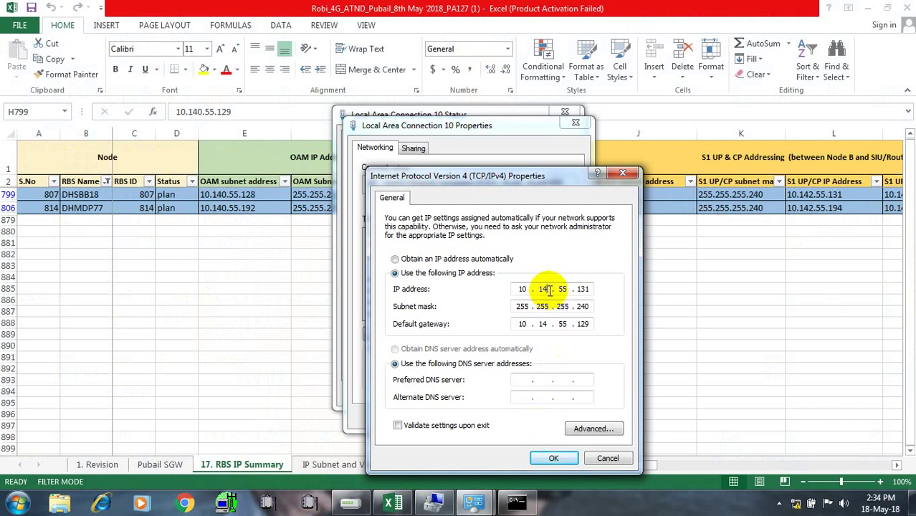
{"action": "type", "text": "0"}
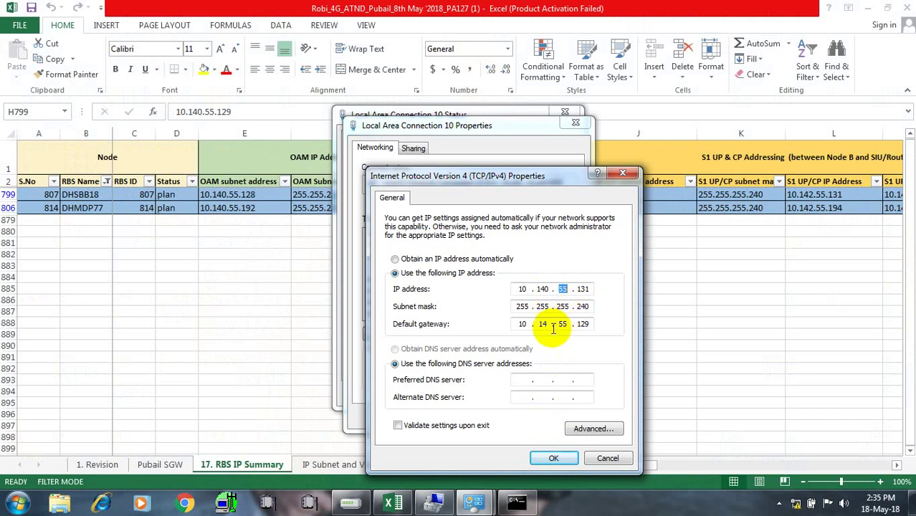
{"action": "left_click", "coordinate": [552, 324]}
{"action": "type", "text": "0"}
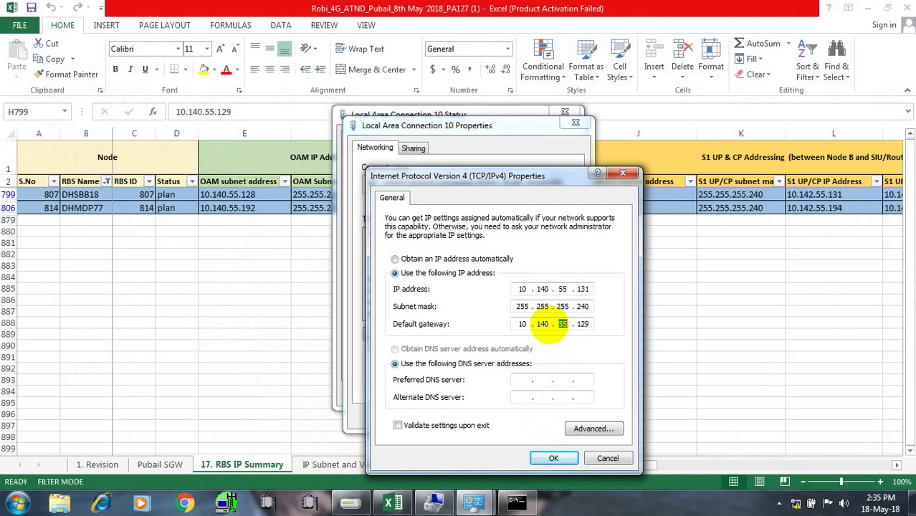
{"action": "left_click", "coordinate": [553, 463]}
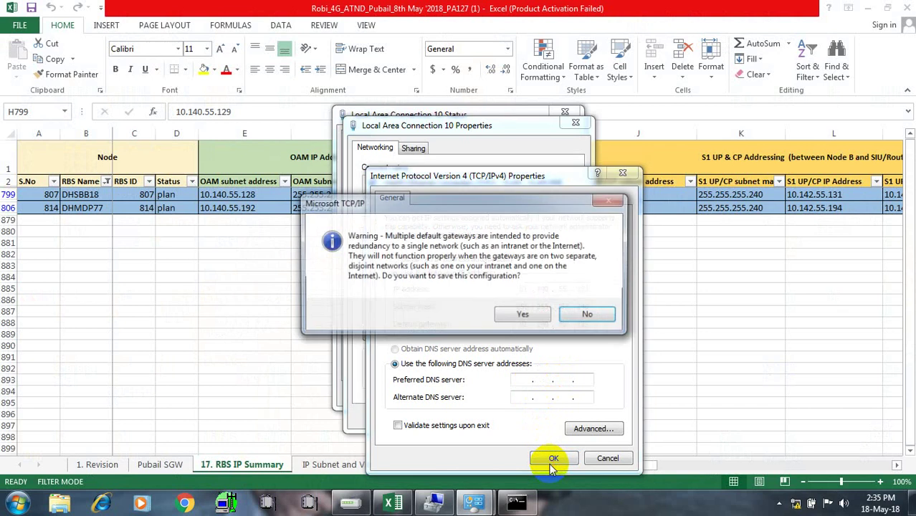
{"action": "left_click", "coordinate": [521, 316]}
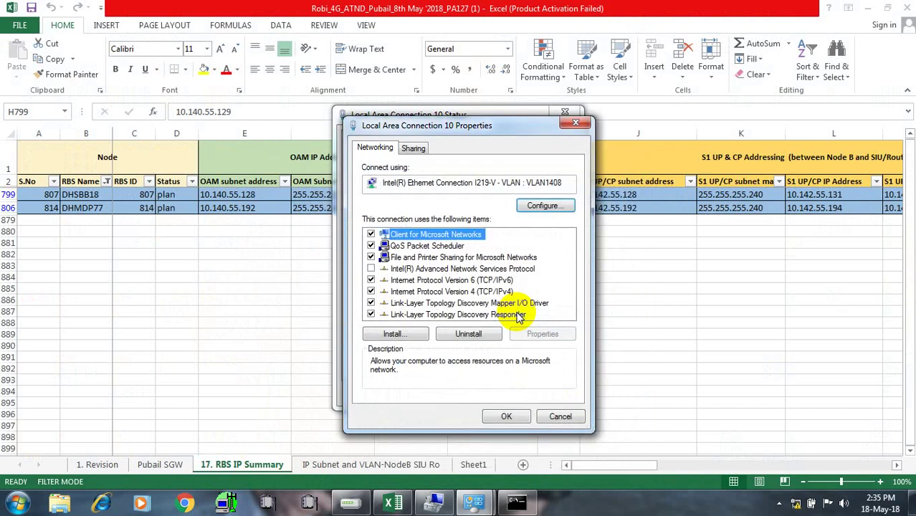
{"action": "left_click", "coordinate": [500, 419]}
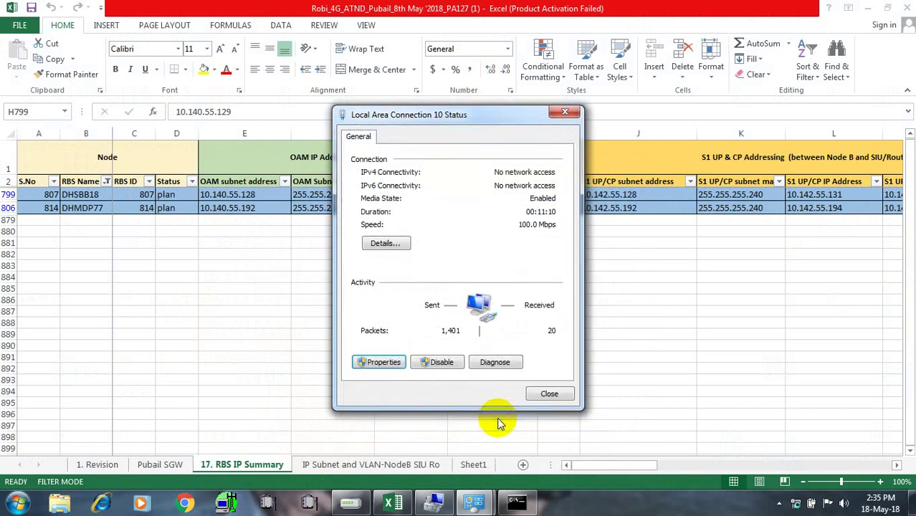
{"action": "left_click", "coordinate": [549, 393]}
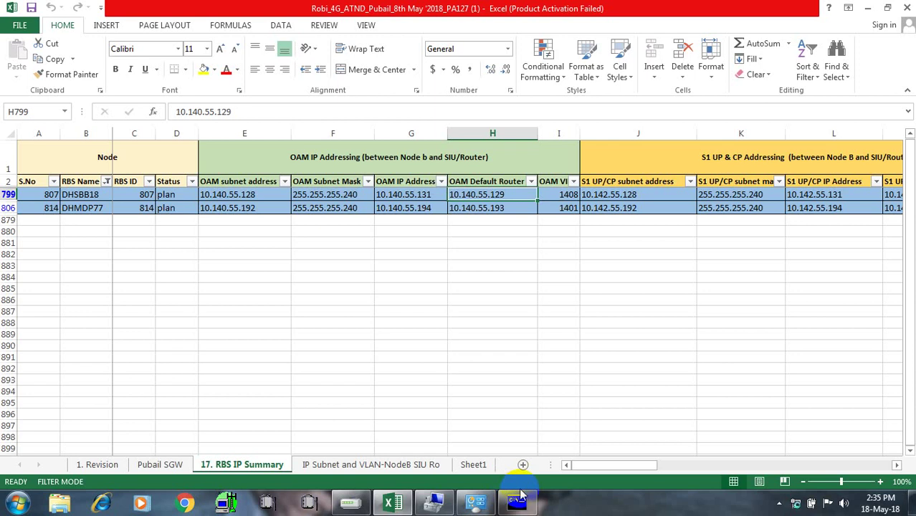
Ping 10.101.49.211 from Command Prompt; replies now come from 10.140.55.131 with 75% loss
{"action": "left_click", "coordinate": [518, 503]}
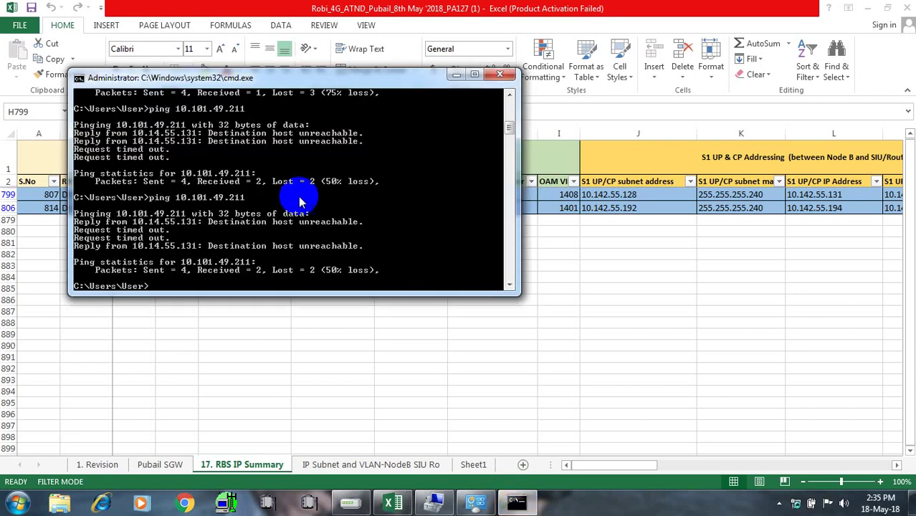
{"action": "type", "text": "ping 10.101.49.211"}
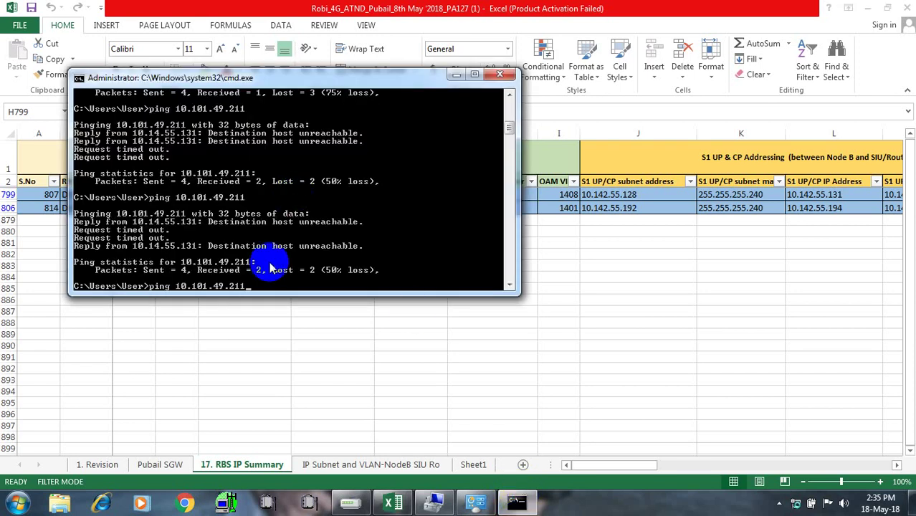
{"action": "key", "text": "Return"}
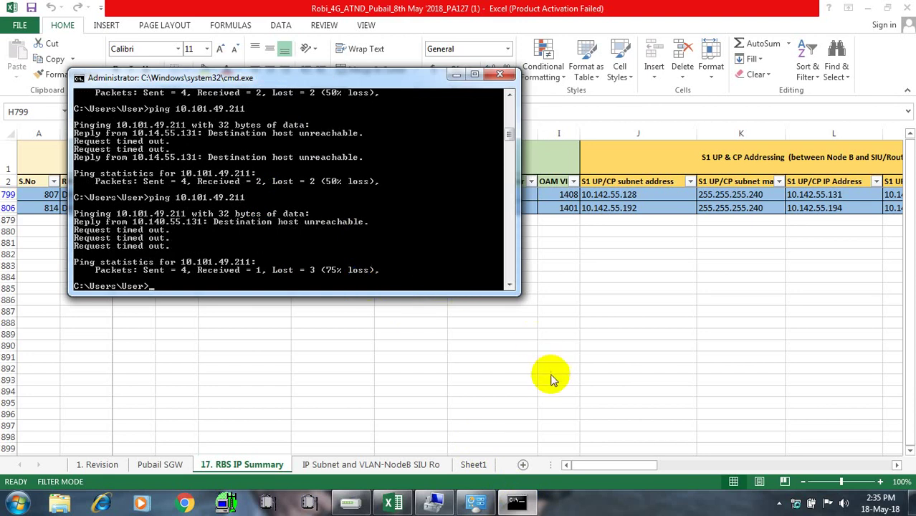
Save Local Area Connection 10's IPv4 as 10.140.55.131/255.255.255.240, gateway 10.140.55.129, and close the network windows
{"action": "left_click", "coordinate": [797, 504]}
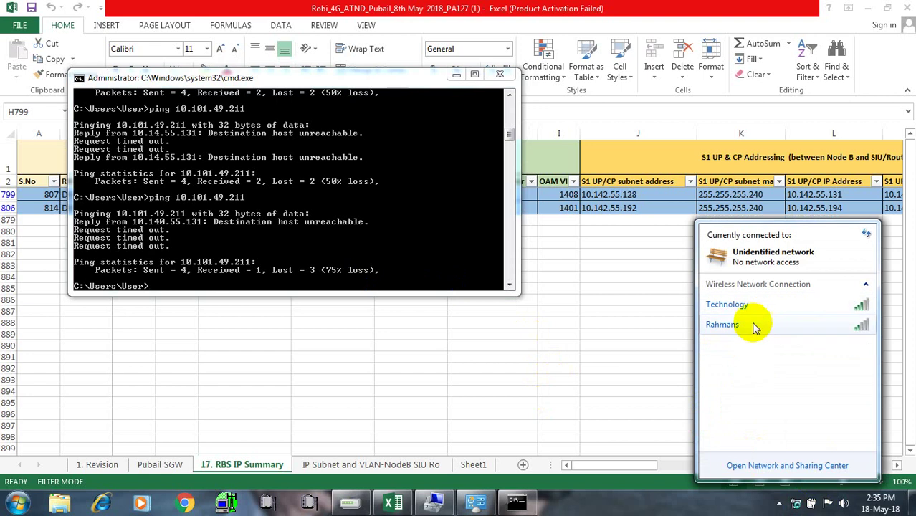
{"action": "left_click", "coordinate": [754, 466]}
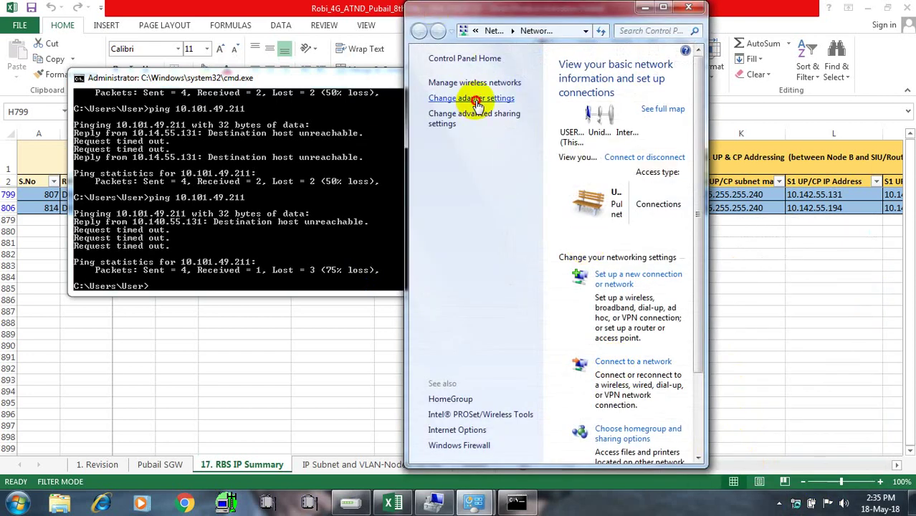
{"action": "left_click", "coordinate": [472, 100]}
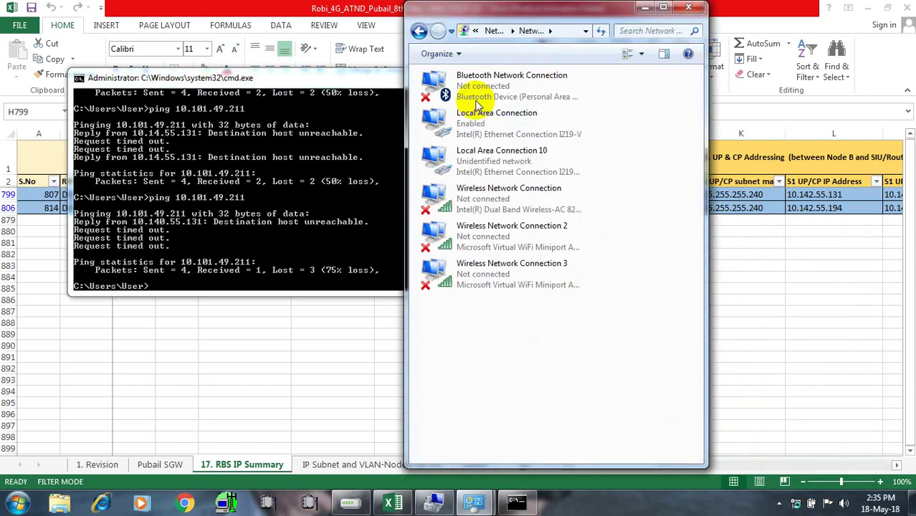
{"action": "double_click", "coordinate": [474, 158]}
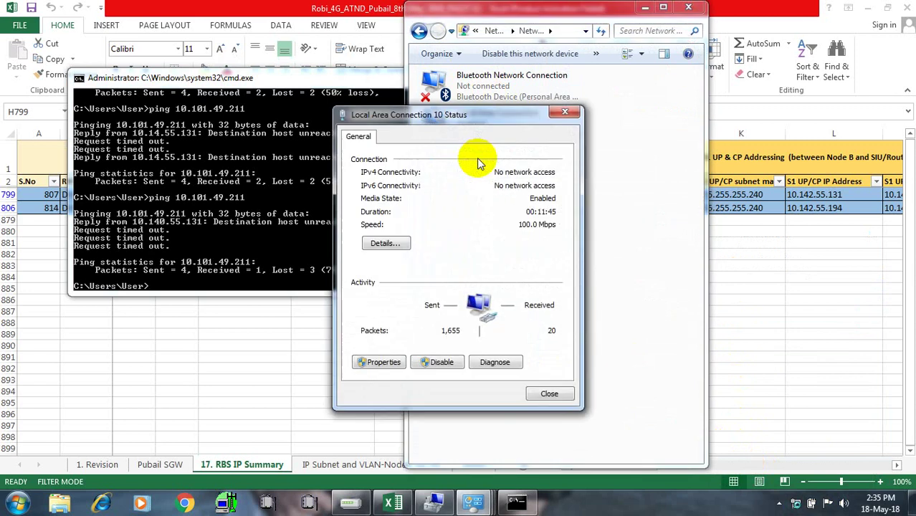
{"action": "left_click", "coordinate": [383, 362]}
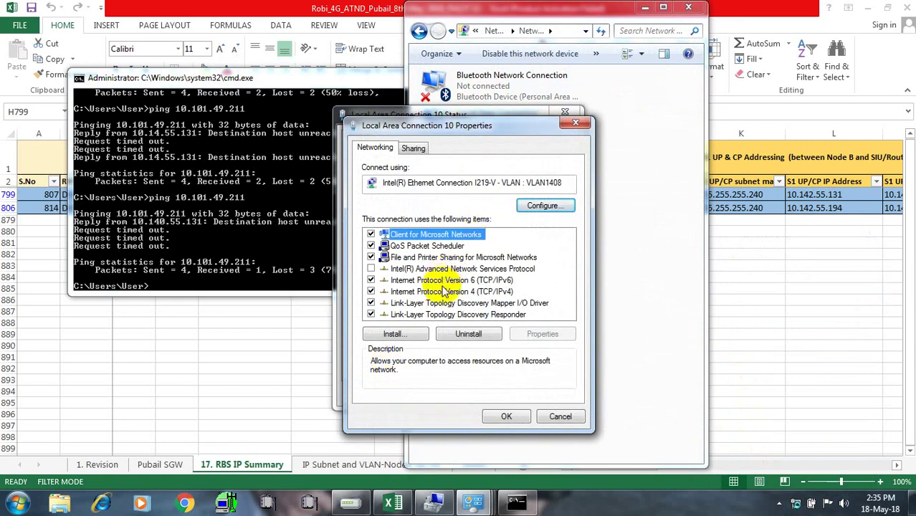
{"action": "double_click", "coordinate": [446, 292]}
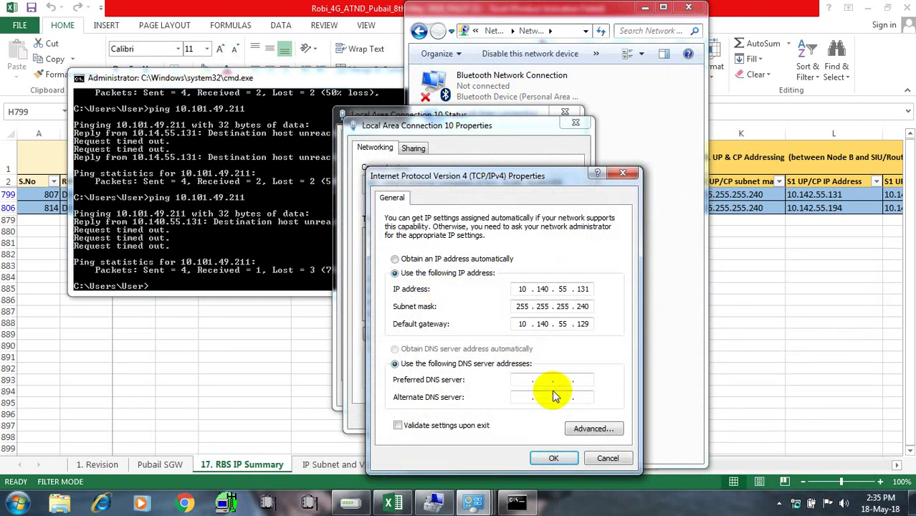
{"action": "left_click", "coordinate": [552, 460]}
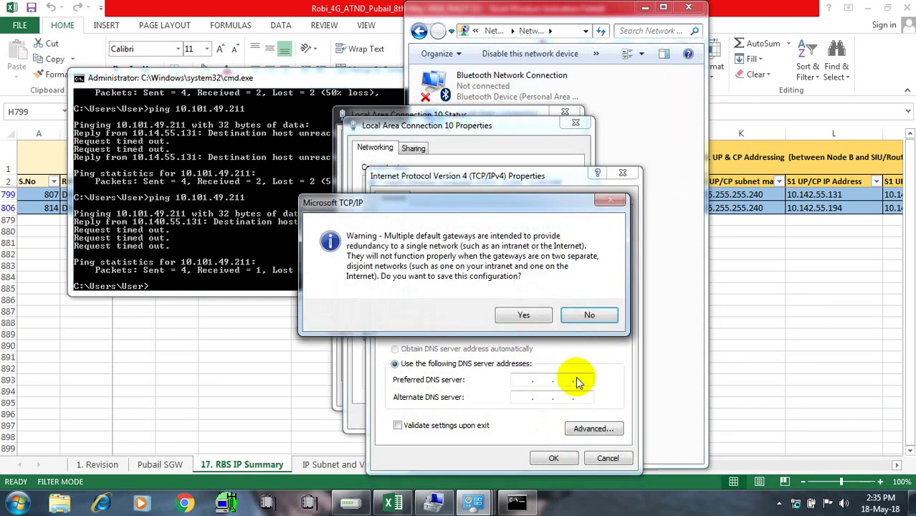
{"action": "left_click", "coordinate": [520, 312]}
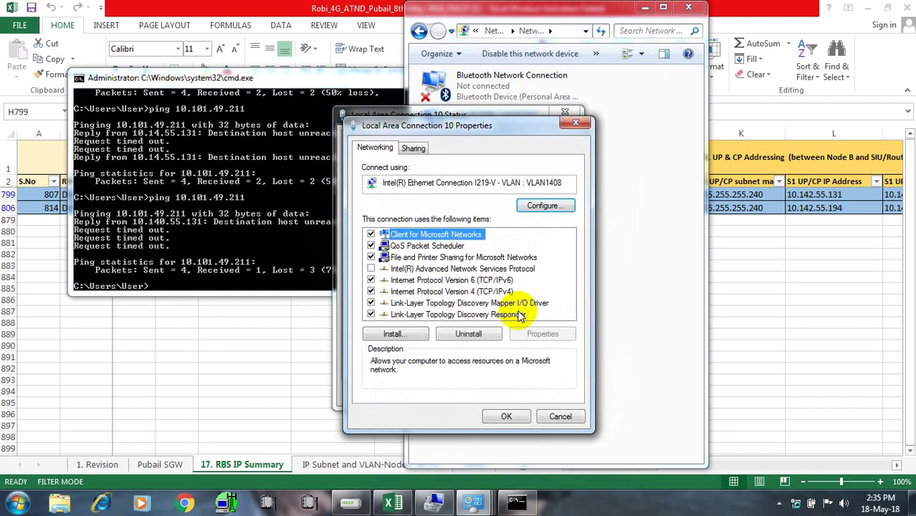
{"action": "left_click", "coordinate": [506, 415]}
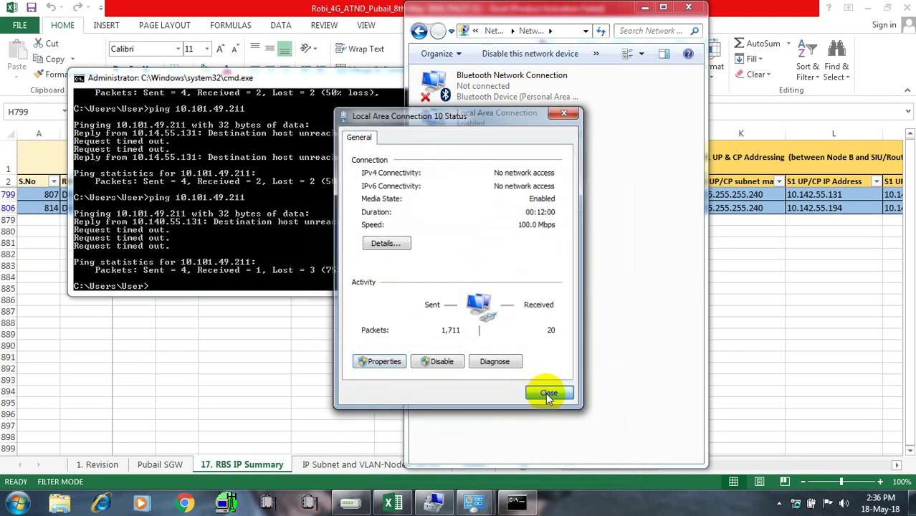
{"action": "left_click", "coordinate": [548, 393]}
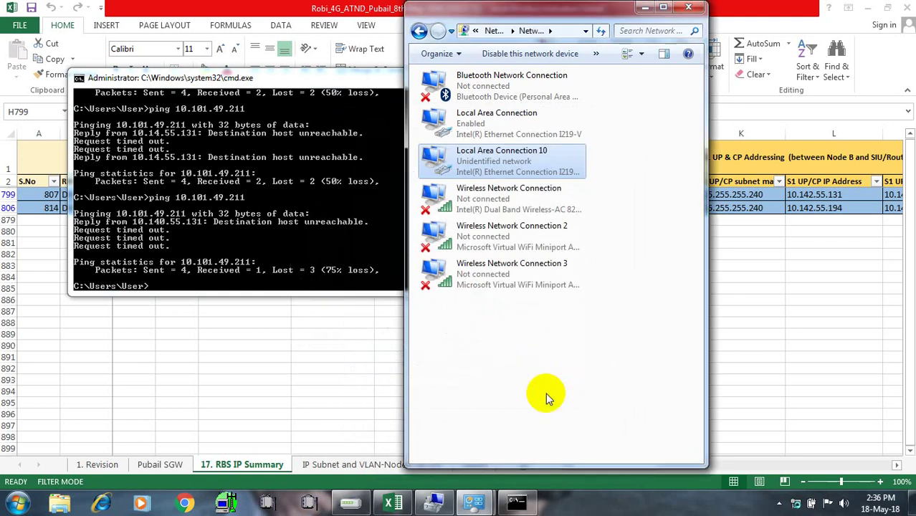
{"action": "left_click", "coordinate": [688, 7]}
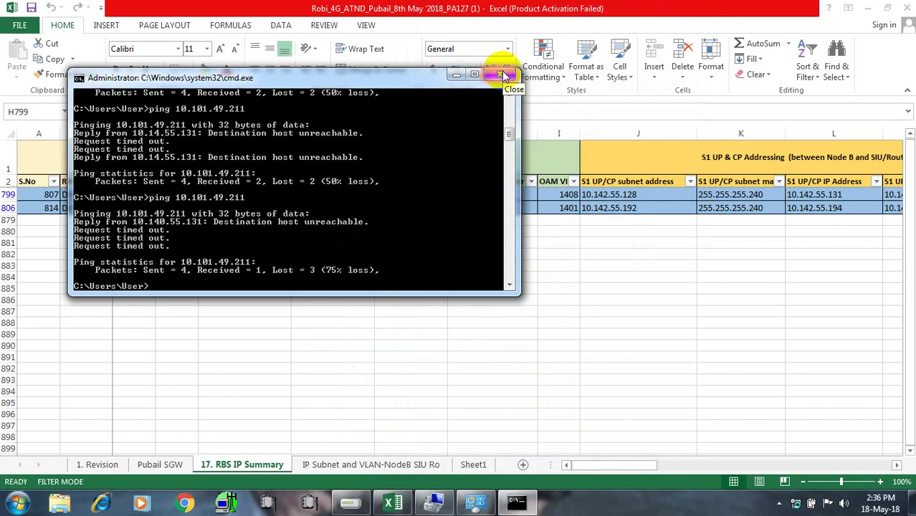
Run 'ping 10.101.49.211 -t', watch the unreachable replies, then close Command Prompt
{"action": "left_click", "coordinate": [420, 175]}
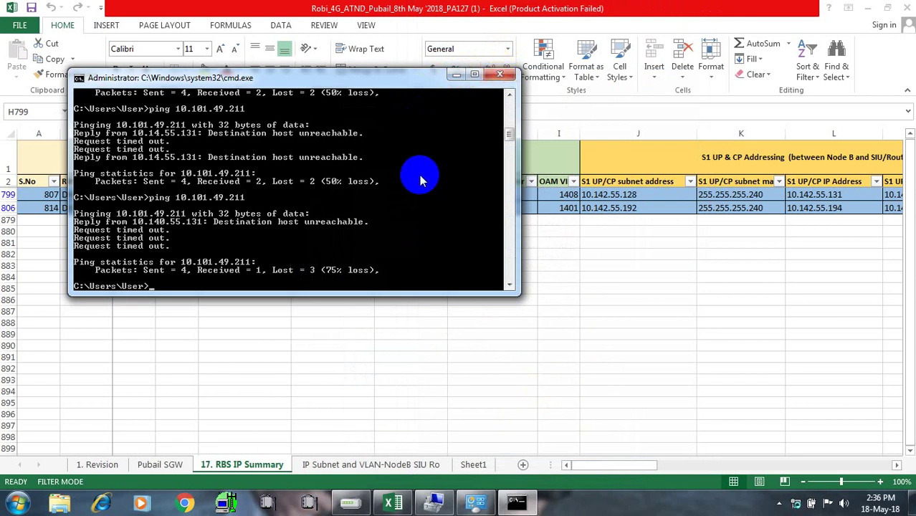
{"action": "left_click", "coordinate": [327, 297]}
{"action": "type", "text": "p"}
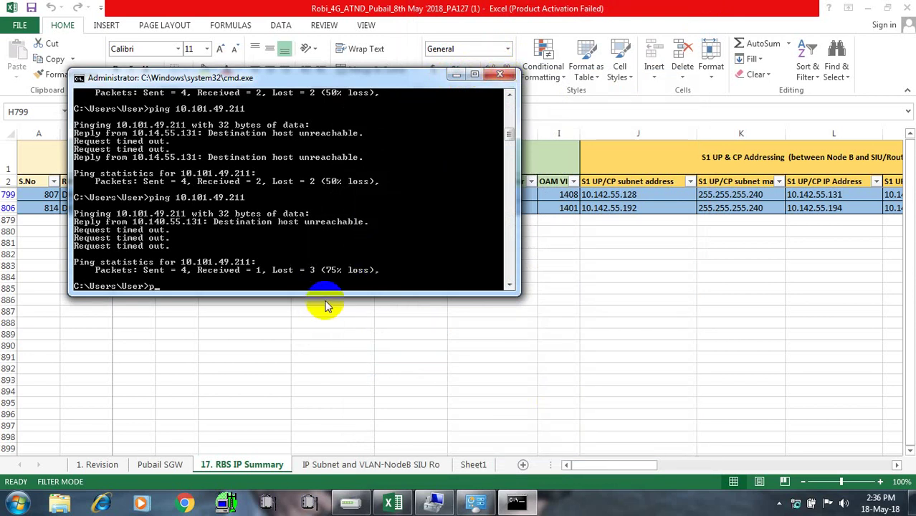
{"action": "type", "text": "ing 10.101.49.211"}
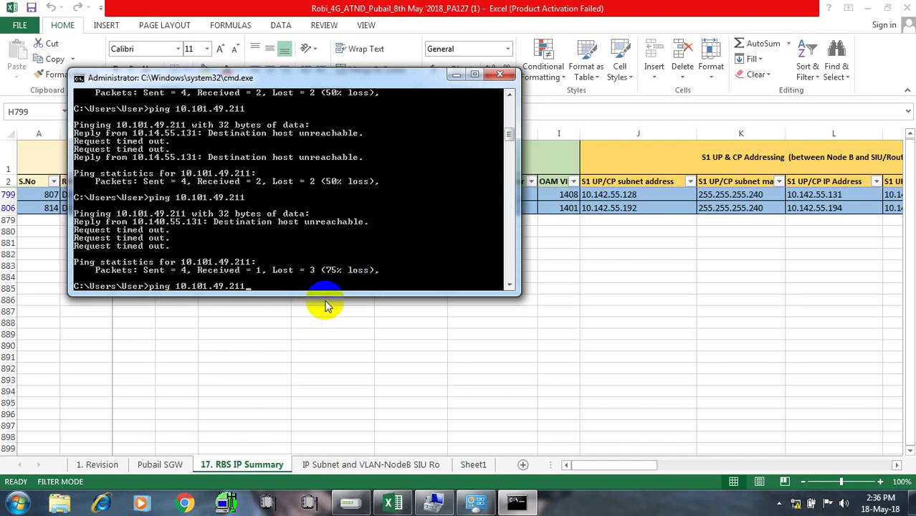
{"action": "type", "text": "-t"}
{"action": "key", "text": "Return"}
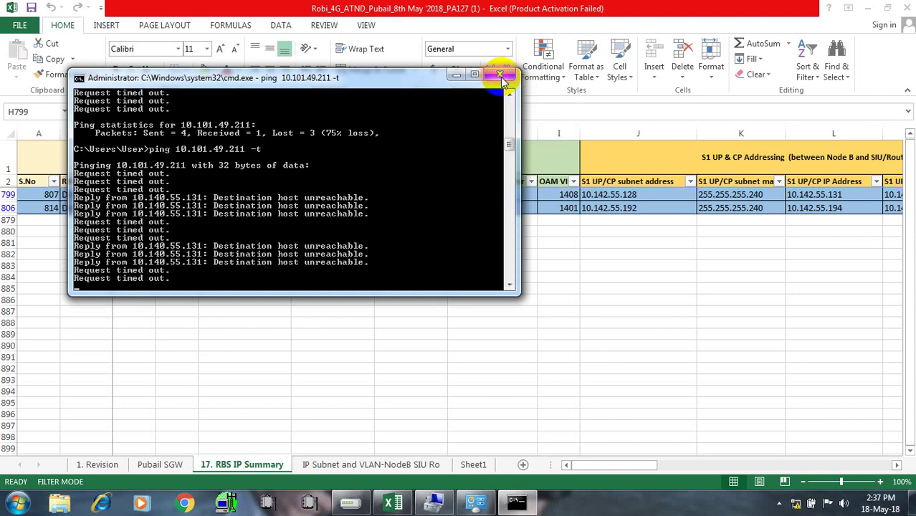
{"action": "left_click", "coordinate": [506, 80]}
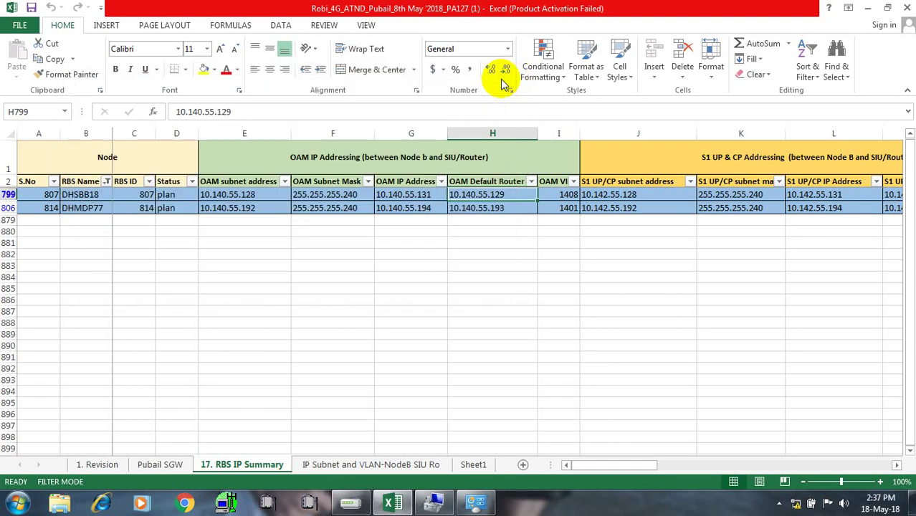
{"action": "left_click", "coordinate": [256, 196]}
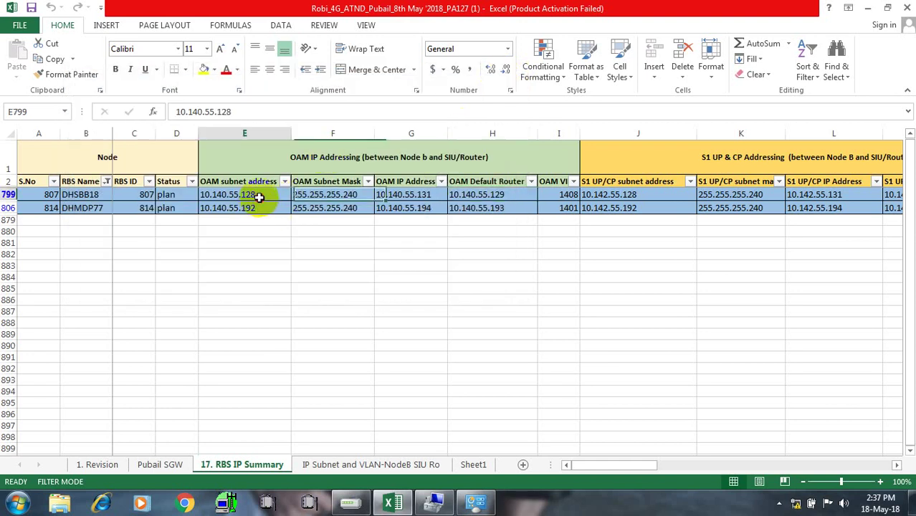
{"action": "left_click", "coordinate": [181, 194]}
{"action": "left_click", "coordinate": [139, 195]}
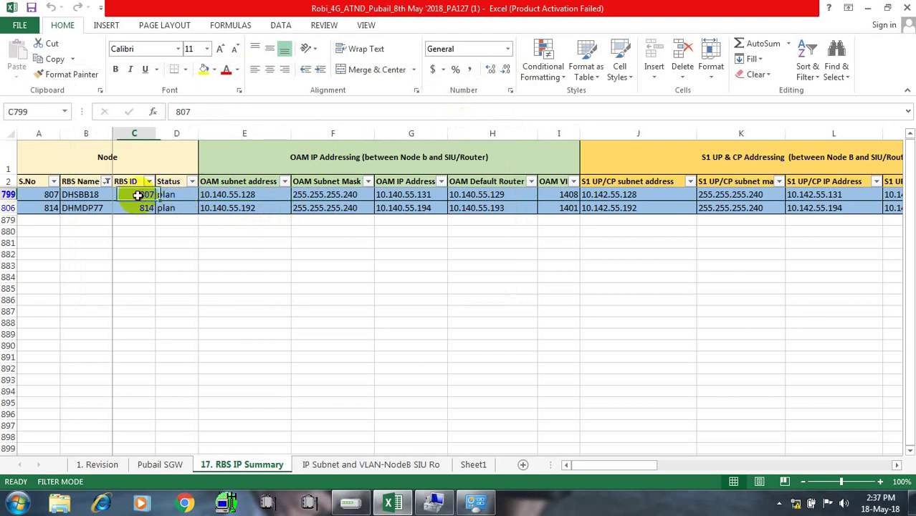
{"action": "left_click", "coordinate": [69, 197]}
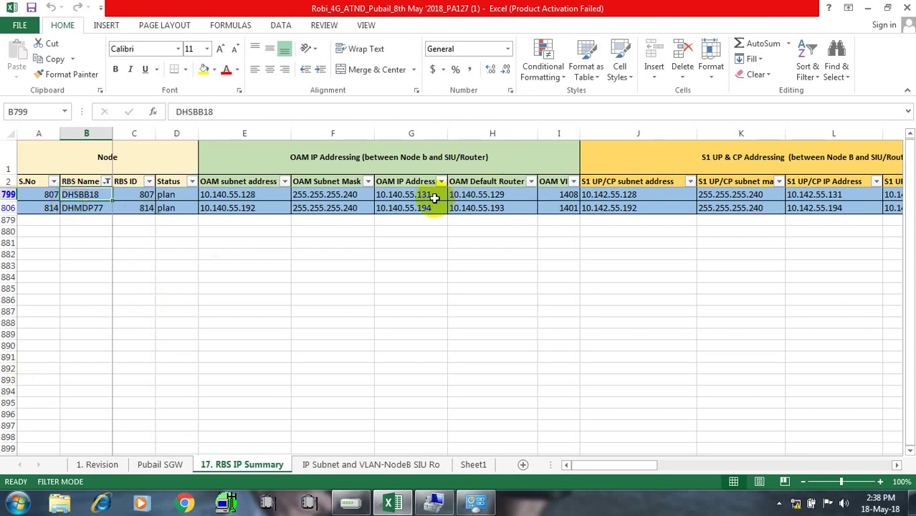
{"action": "left_click", "coordinate": [406, 198]}
{"action": "key", "text": "Left"}
{"action": "key", "text": "Left"}
{"action": "key", "text": "Left"}
{"action": "key", "text": "Left"}
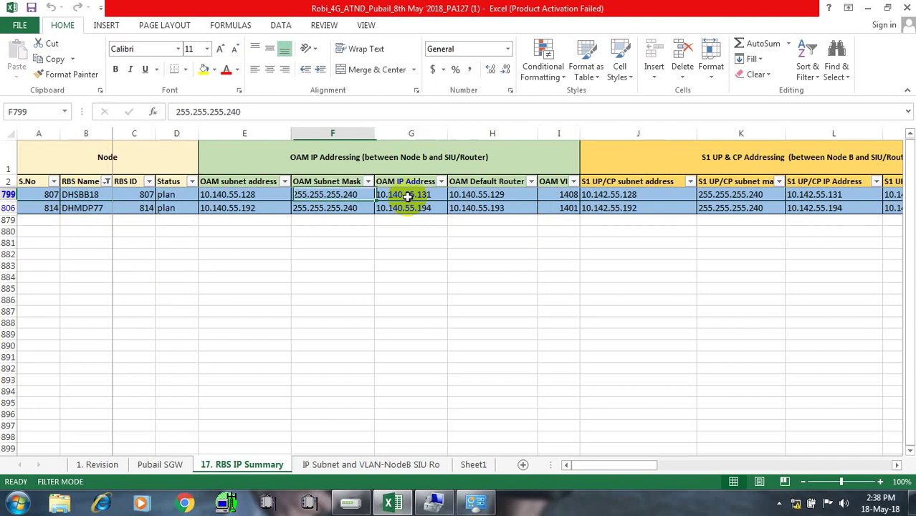
{"action": "key", "text": "Left"}
{"action": "key", "text": "Left"}
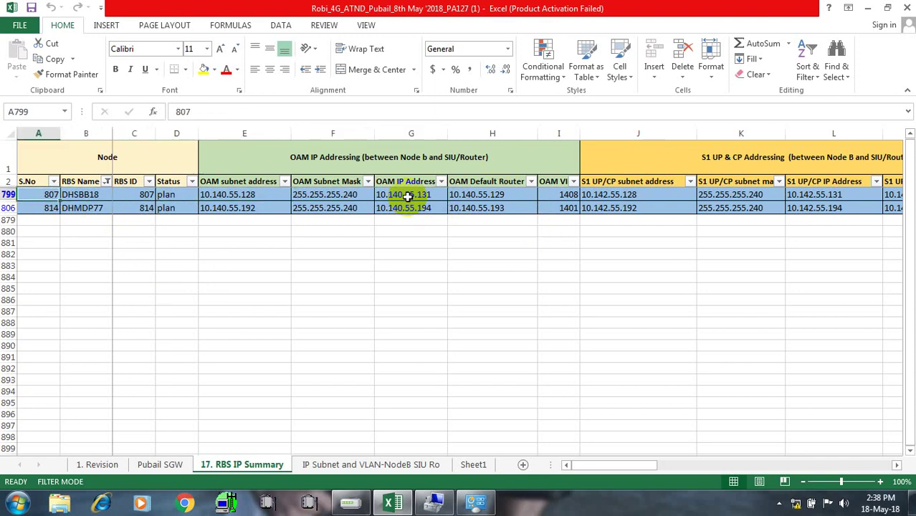
{"action": "key", "text": "Right"}
{"action": "key", "text": "Right"}
{"action": "key", "text": "Right"}
{"action": "key", "text": "Right"}
{"action": "key", "text": "Right"}
{"action": "key", "text": "Right"}
{"action": "key", "text": "Right"}
{"action": "key", "text": "Right"}
{"action": "key", "text": "Right"}
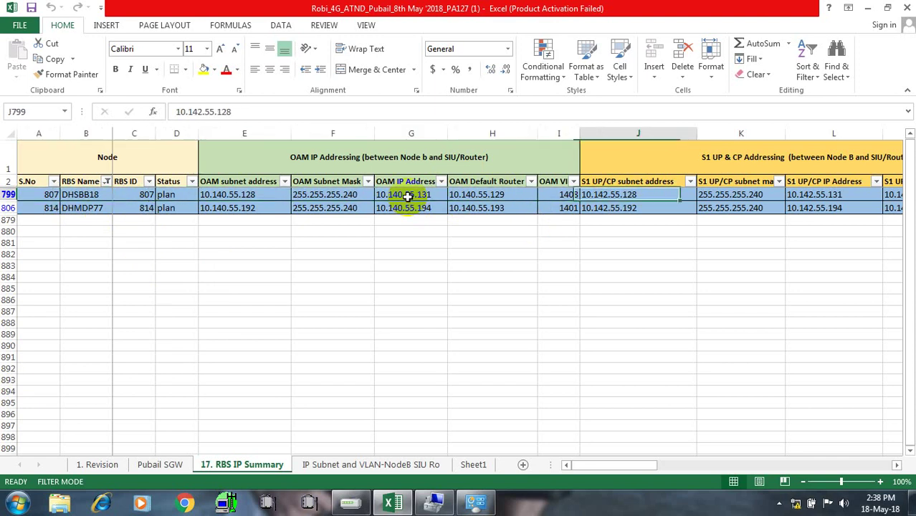
{"action": "key", "text": "Right"}
{"action": "key", "text": "Right"}
{"action": "key", "text": "Right"}
{"action": "key", "text": "Right"}
{"action": "key", "text": "Right"}
{"action": "key", "text": "Right"}
{"action": "key", "text": "Right"}
{"action": "key", "text": "Right"}
{"action": "key", "text": "Right"}
{"action": "key", "text": "Right"}
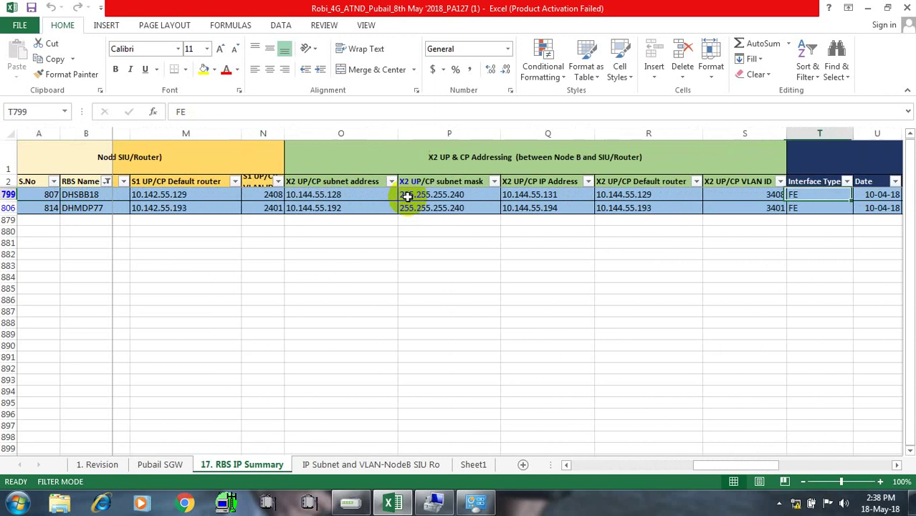
{"action": "key", "text": "Right"}
{"action": "key", "text": "Right"}
{"action": "key", "text": "Right"}
{"action": "key", "text": "Right"}
{"action": "key", "text": "Right"}
{"action": "key", "text": "Right"}
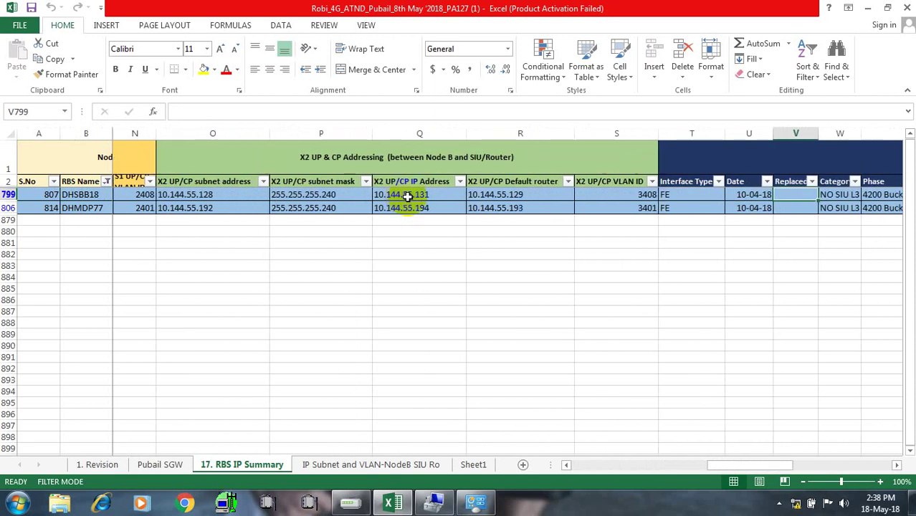
{"action": "key", "text": "Right"}
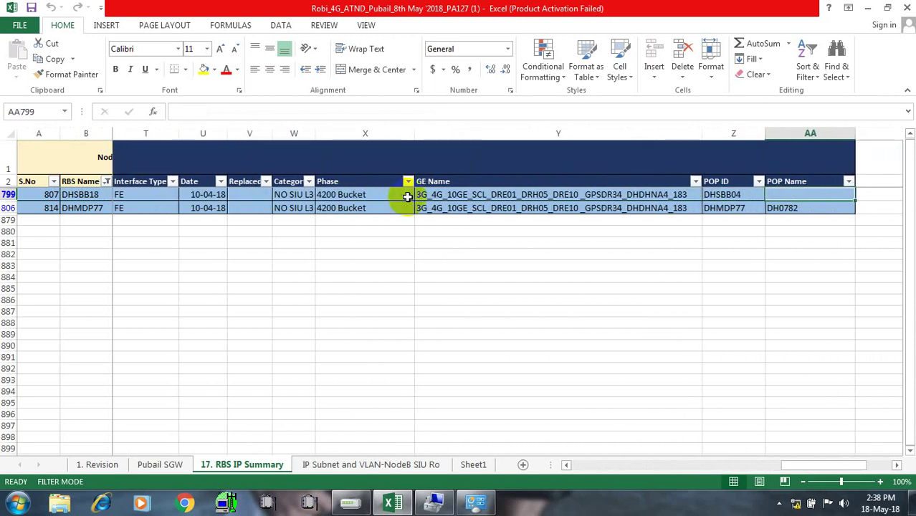
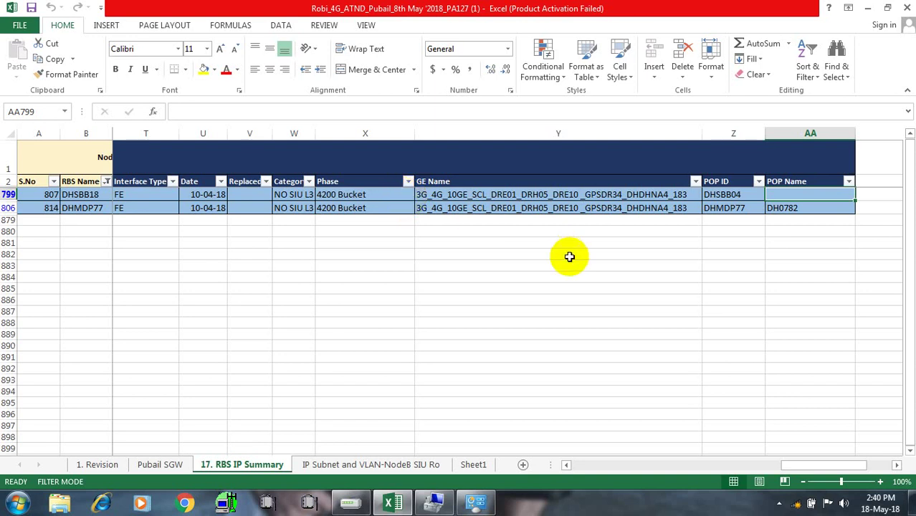
Close the unresponsive MINI-LINK Craft session and bring the Excel workbook back to the front
{"action": "mouse_move", "coordinate": [349, 504]}
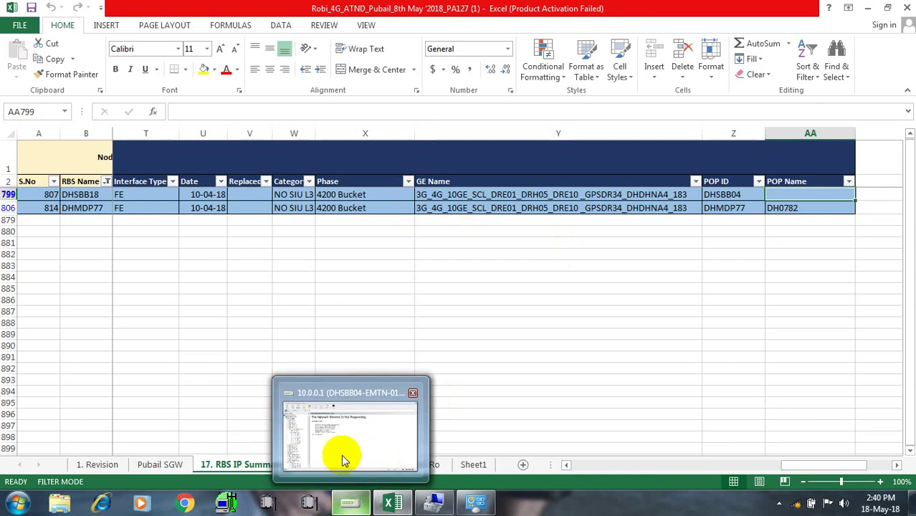
{"action": "mouse_move", "coordinate": [342, 455]}
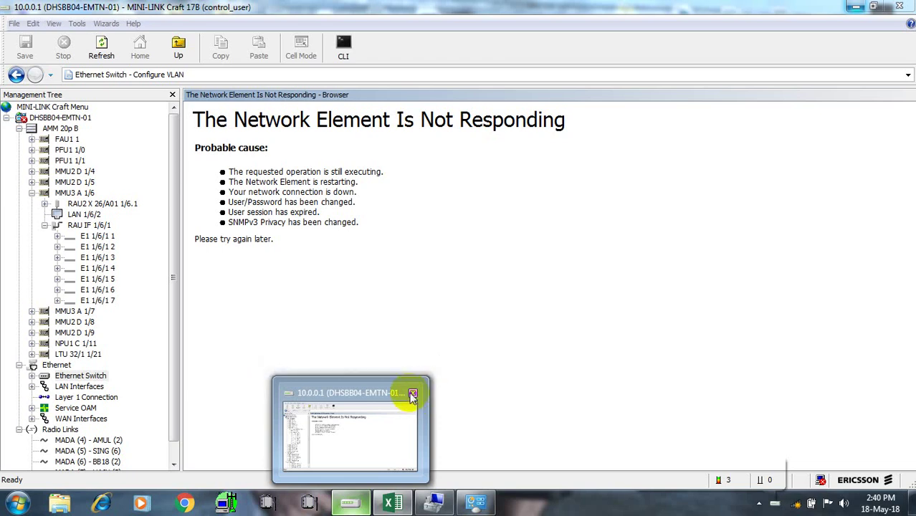
{"action": "left_click", "coordinate": [413, 394]}
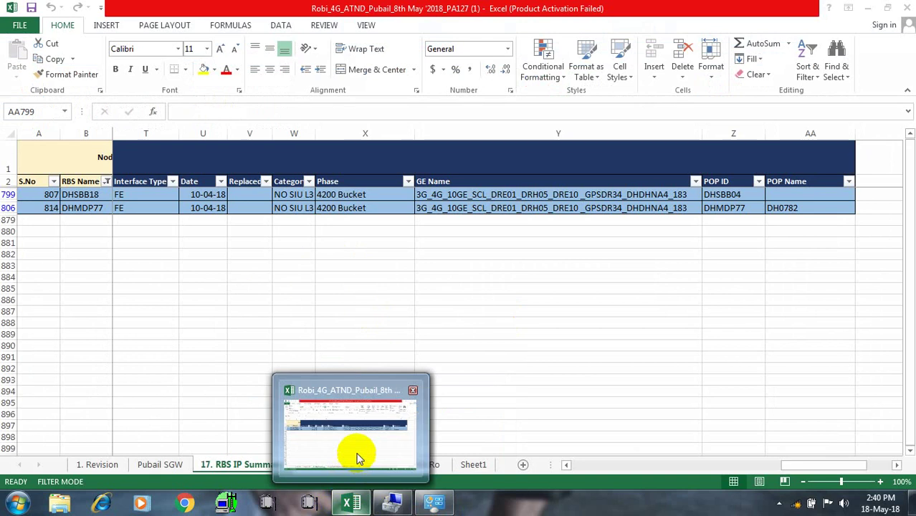
{"action": "left_click", "coordinate": [359, 456]}
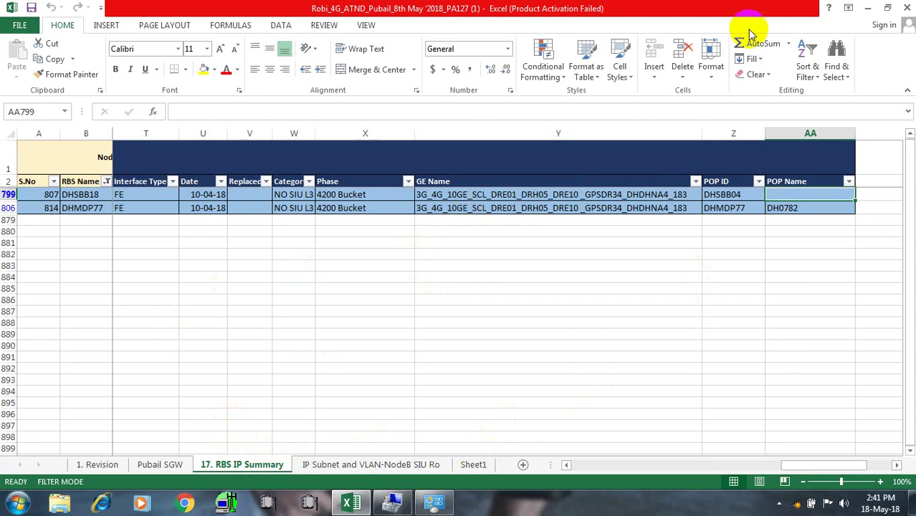
Minimize Excel, launch MINI-LINK Craft and log on to DHSBB04-EMTN-01 at 10.0.0.1 with the password
{"action": "left_click", "coordinate": [868, 8]}
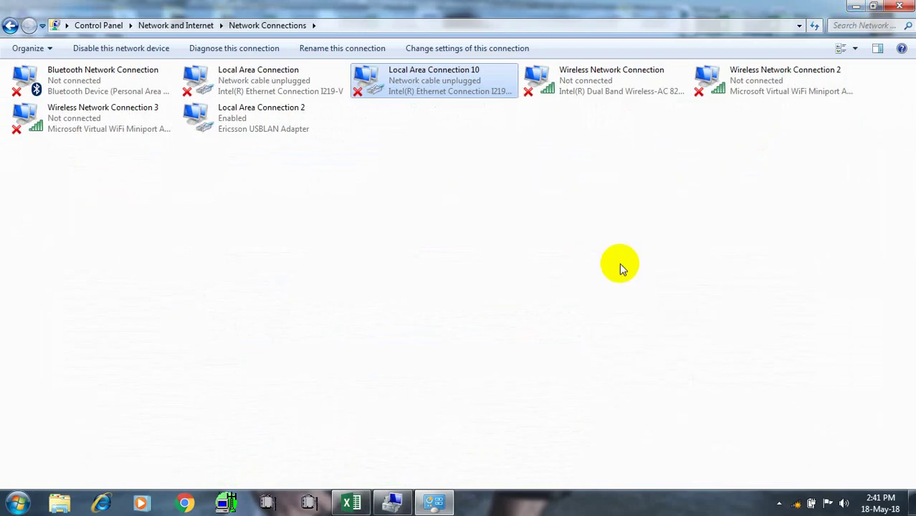
{"action": "mouse_move", "coordinate": [432, 502]}
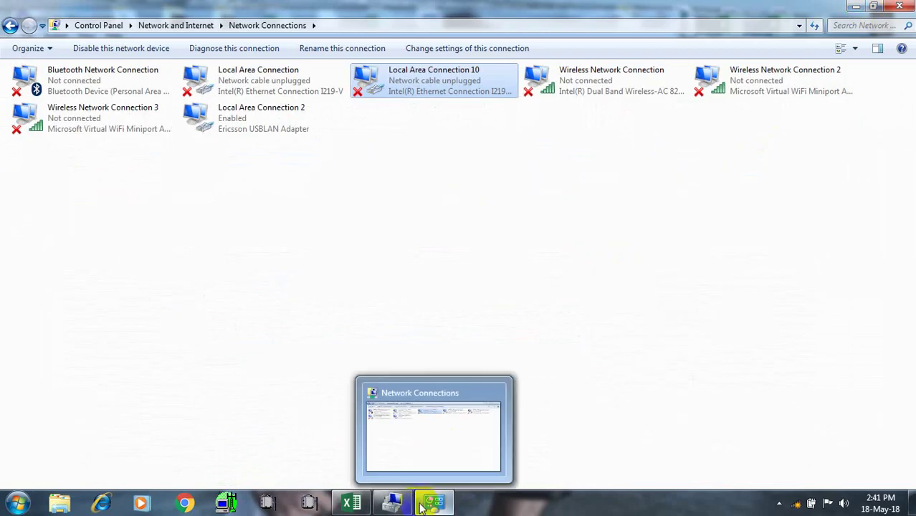
{"action": "left_click", "coordinate": [430, 456]}
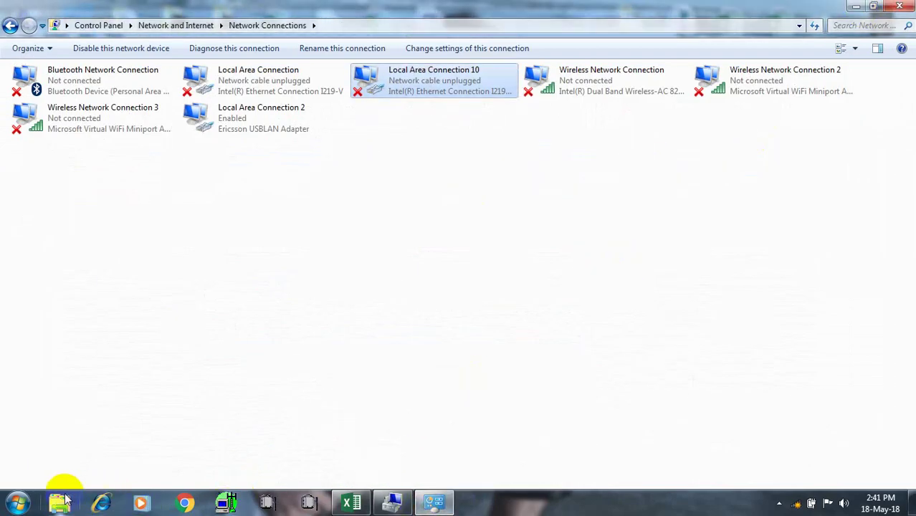
{"action": "left_click", "coordinate": [269, 504]}
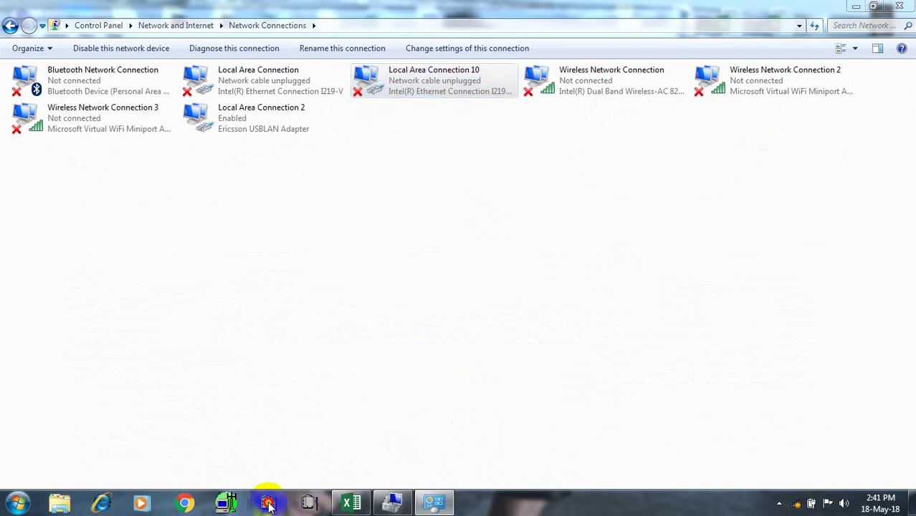
{"action": "left_click", "coordinate": [309, 504]}
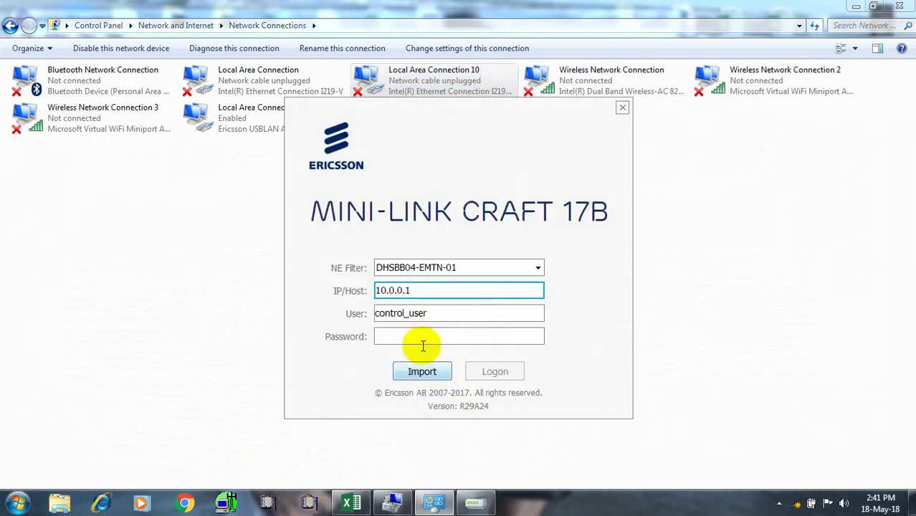
{"action": "left_click", "coordinate": [385, 336]}
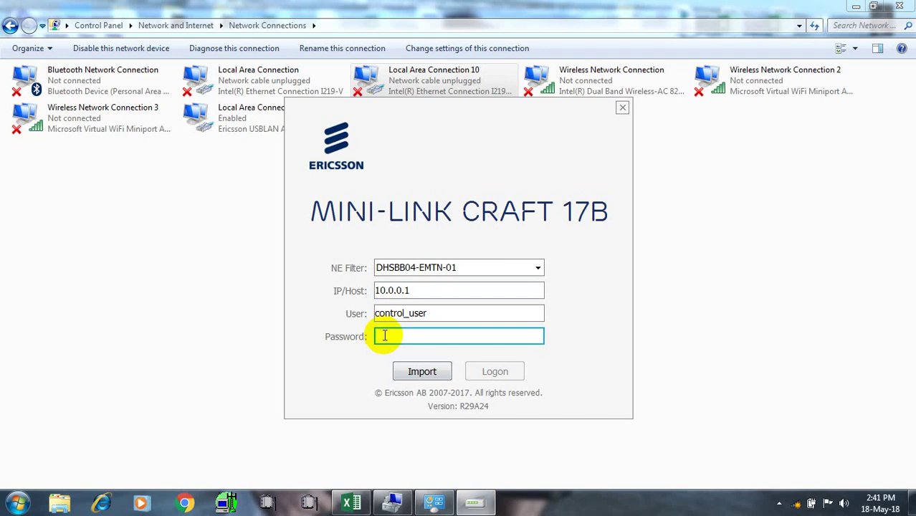
{"action": "type", "text": "***"}
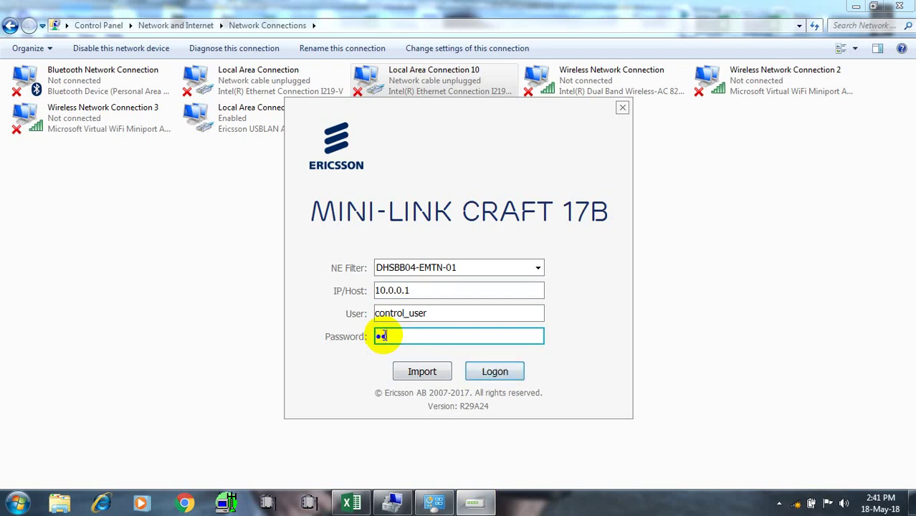
{"action": "type", "text": "*****"}
{"action": "key", "text": "Return"}
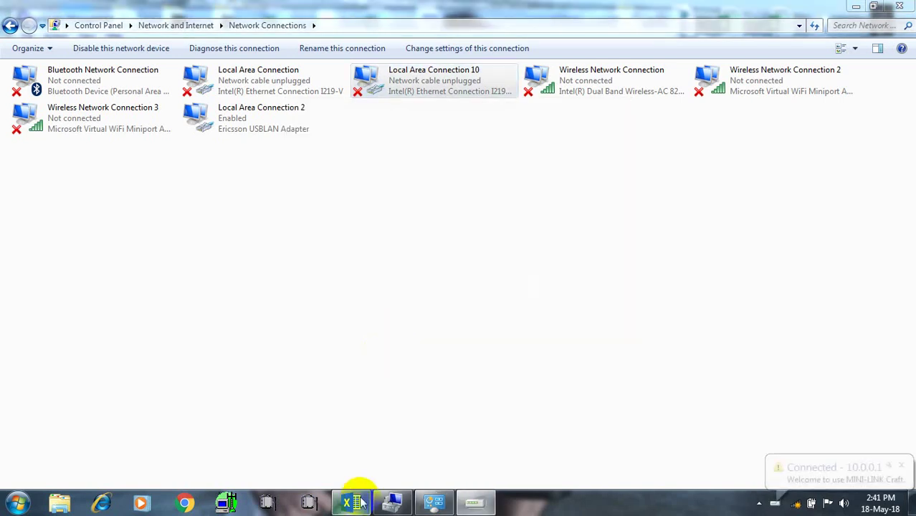
Open the connected session, expand DHSBB04-EMTN-01 and its Radio Links, then minimize the windows
{"action": "mouse_move", "coordinate": [476, 486]}
{"action": "left_click", "coordinate": [476, 436]}
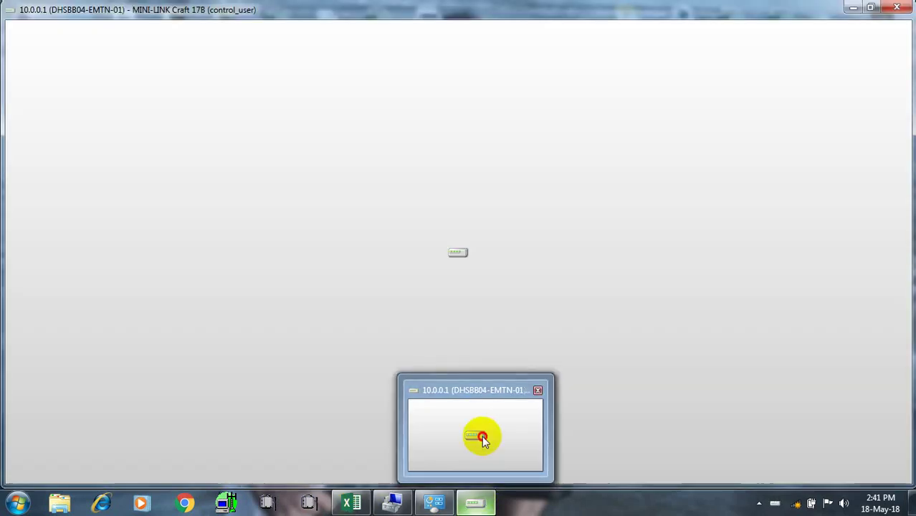
{"action": "left_click", "coordinate": [5, 118]}
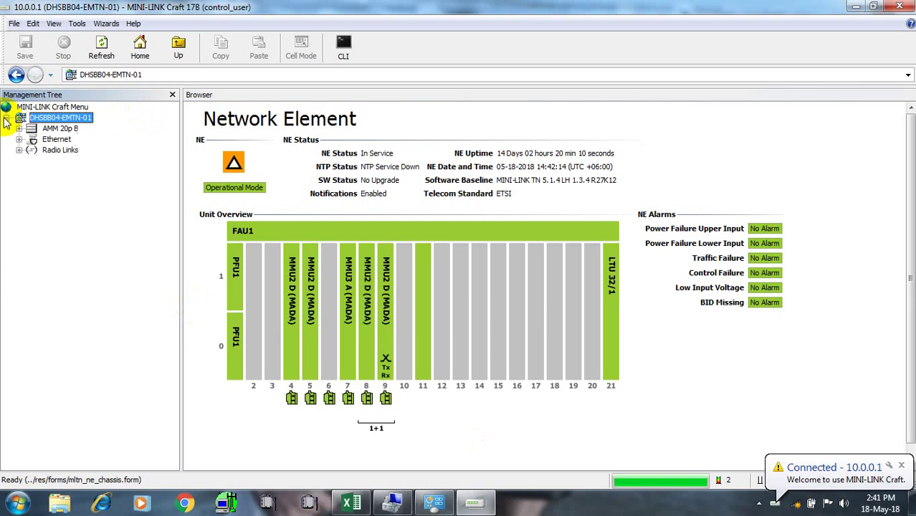
{"action": "left_click", "coordinate": [19, 151]}
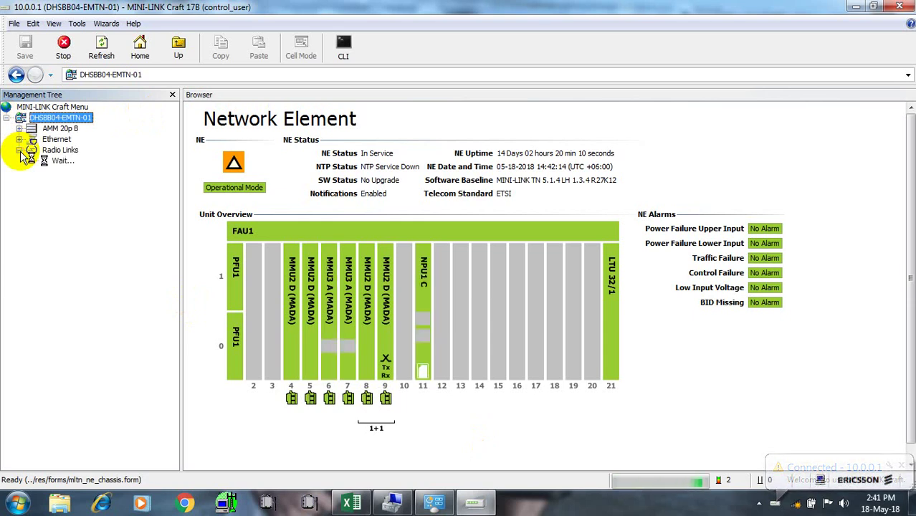
{"action": "left_click", "coordinate": [856, 6]}
{"action": "left_click", "coordinate": [856, 5]}
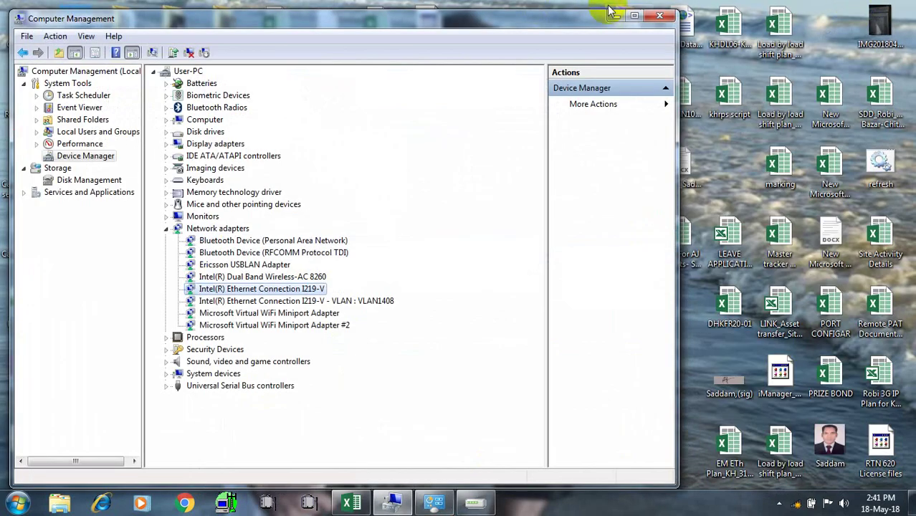
Close Computer Management and create a new folder on the desktop
{"action": "left_click", "coordinate": [660, 16]}
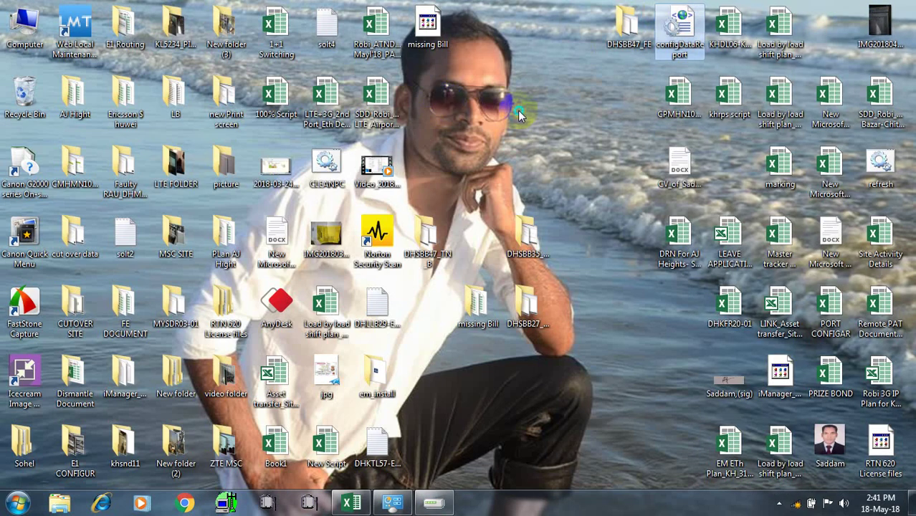
{"action": "right_click", "coordinate": [517, 110]}
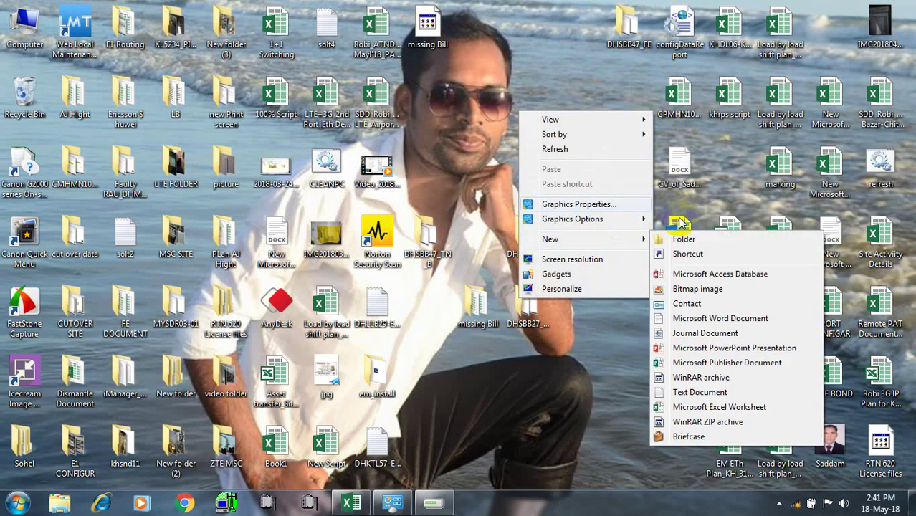
{"action": "mouse_move", "coordinate": [568, 239]}
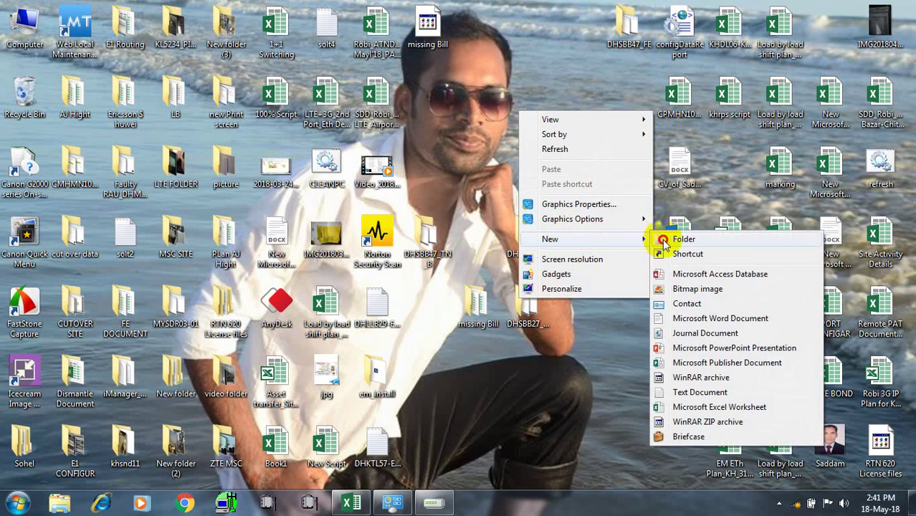
{"action": "left_click", "coordinate": [656, 239]}
Name the new folder DHSBB04_LTE, open it, and return to MINI-LINK Craft
{"action": "key", "text": "BackSpace"}
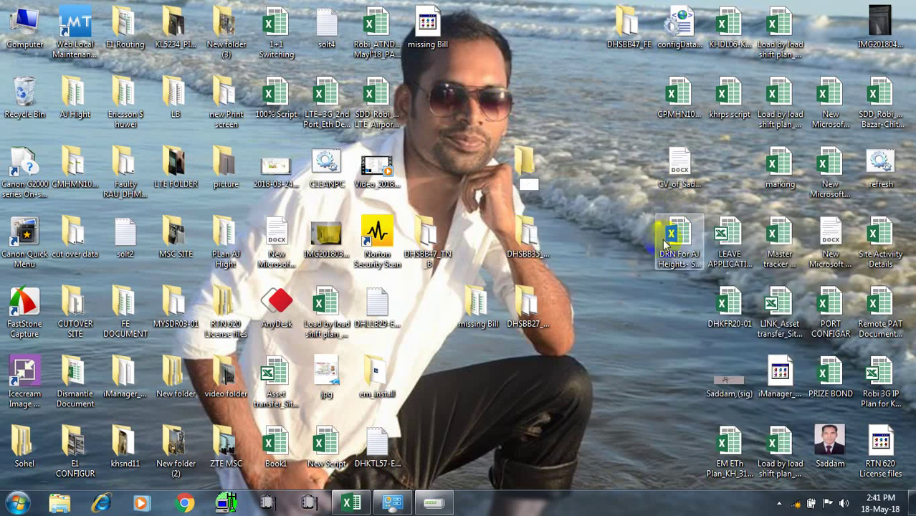
{"action": "type", "text": "DH"}
{"action": "type", "text": "S"}
{"action": "type", "text": "BB"}
{"action": "type", "text": "24"}
{"action": "key", "text": "BackSpace"}
{"action": "key", "text": "BackSpace"}
{"action": "type", "text": "04"}
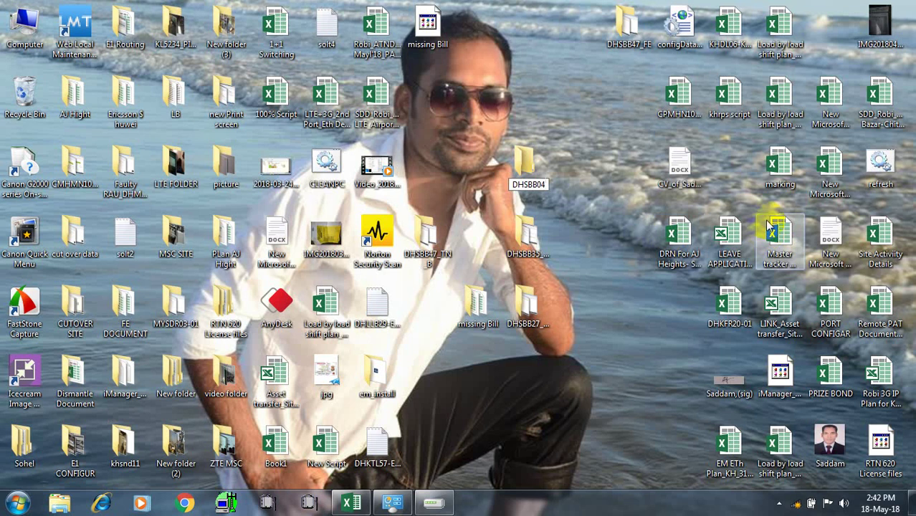
{"action": "type", "text": "_"}
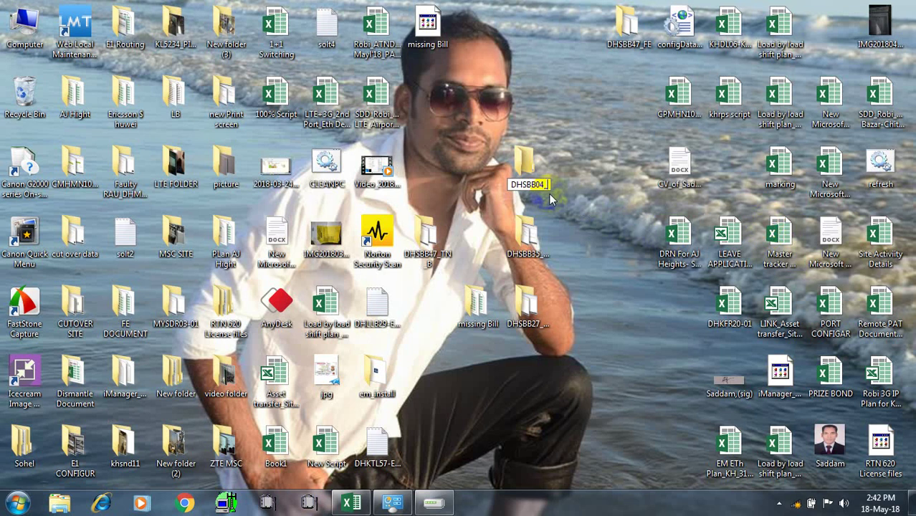
{"action": "type", "text": "LTE"}
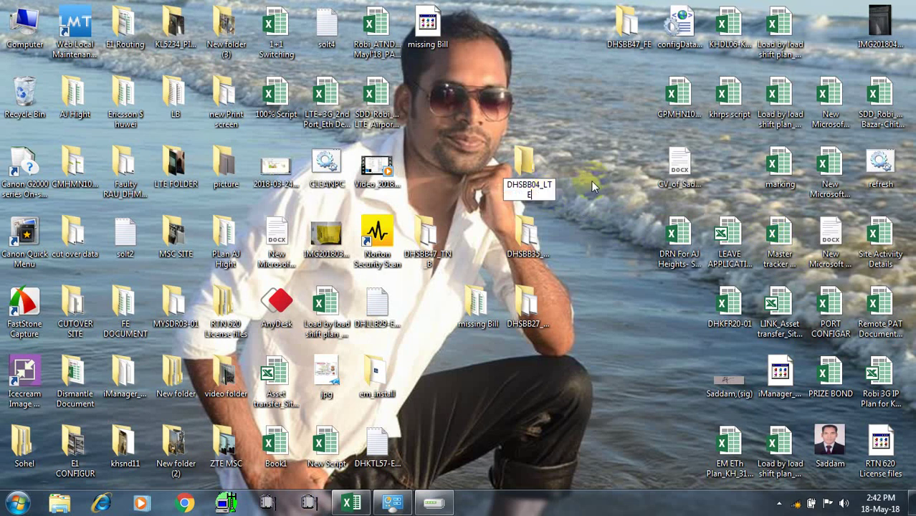
{"action": "key", "text": "Return"}
{"action": "double_click", "coordinate": [528, 160]}
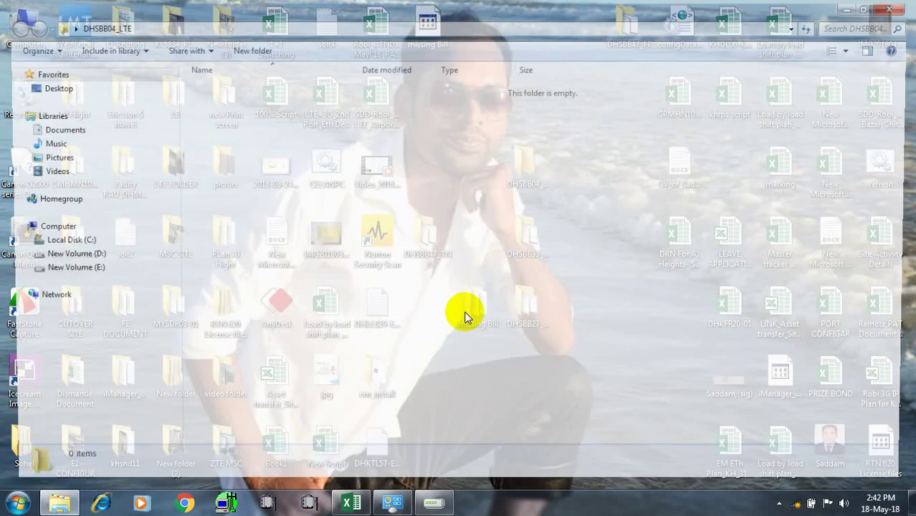
{"action": "mouse_move", "coordinate": [439, 502]}
{"action": "left_click", "coordinate": [415, 420]}
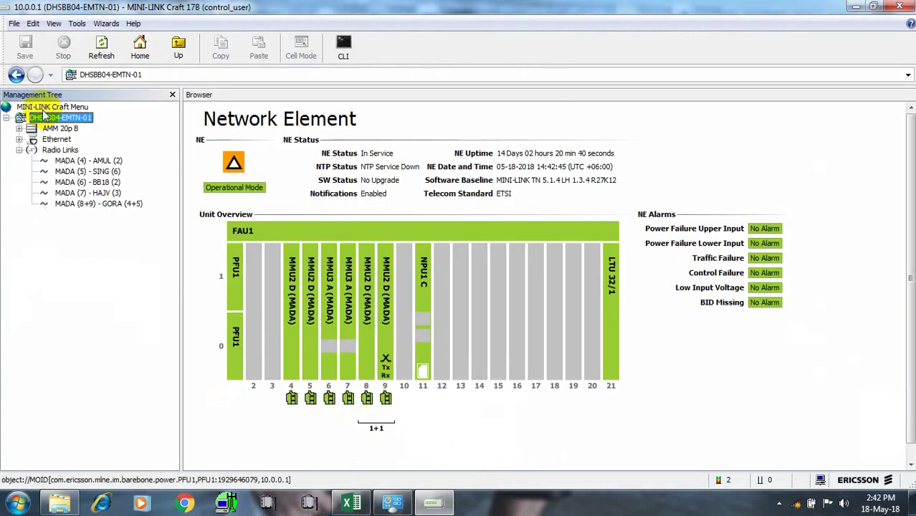
Expand AMM 20p B and NPU1 C 1/11, then show alarms and status for RL-IME 1/11/100
{"action": "left_click", "coordinate": [19, 128]}
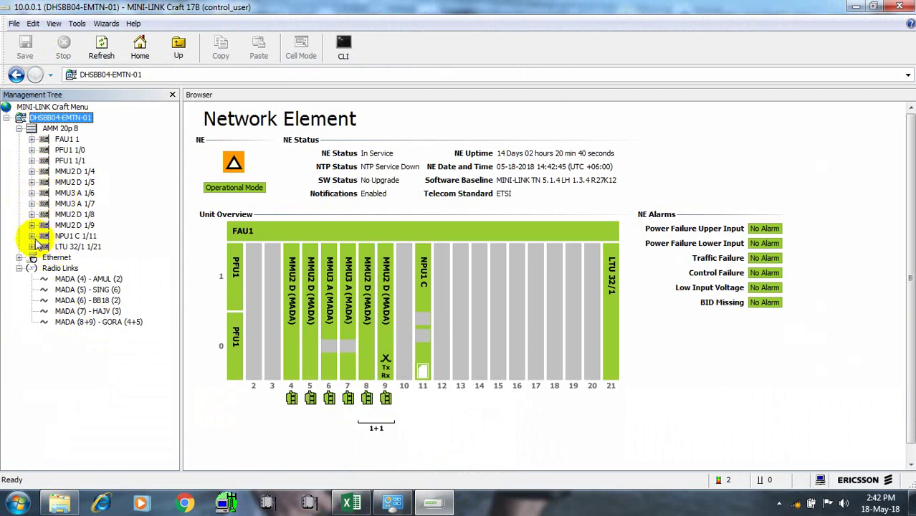
{"action": "left_click", "coordinate": [33, 236]}
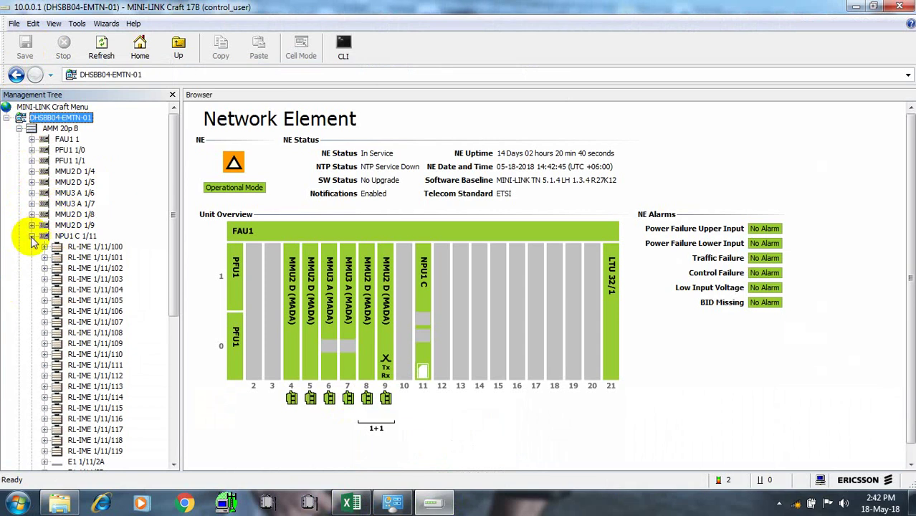
{"action": "left_click", "coordinate": [32, 235]}
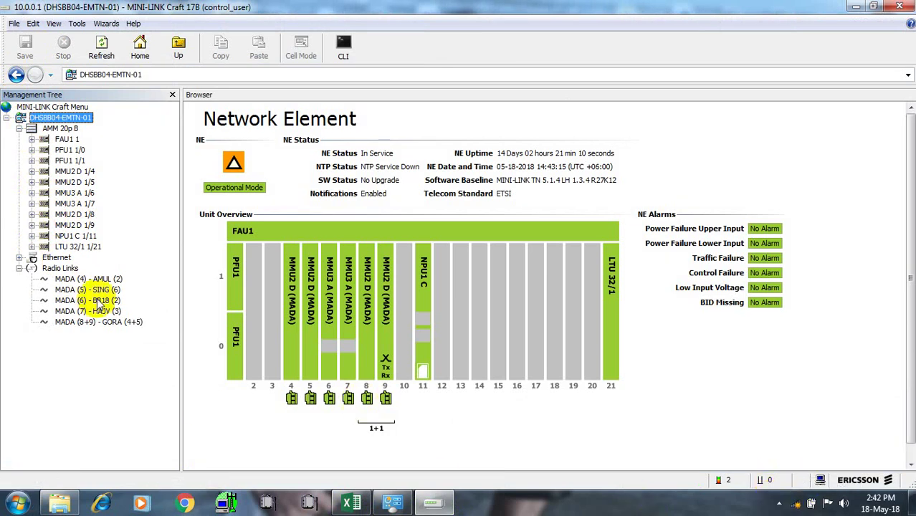
{"action": "left_click", "coordinate": [31, 236]}
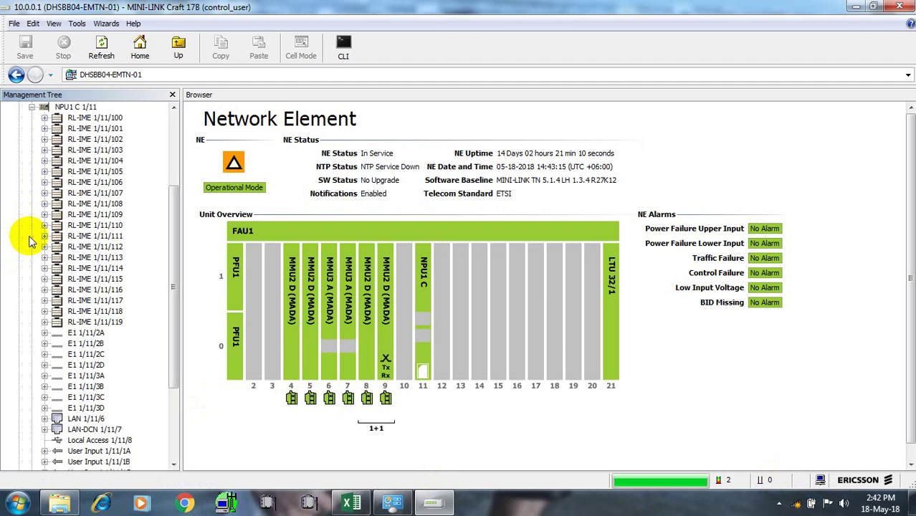
{"action": "left_click", "coordinate": [96, 119]}
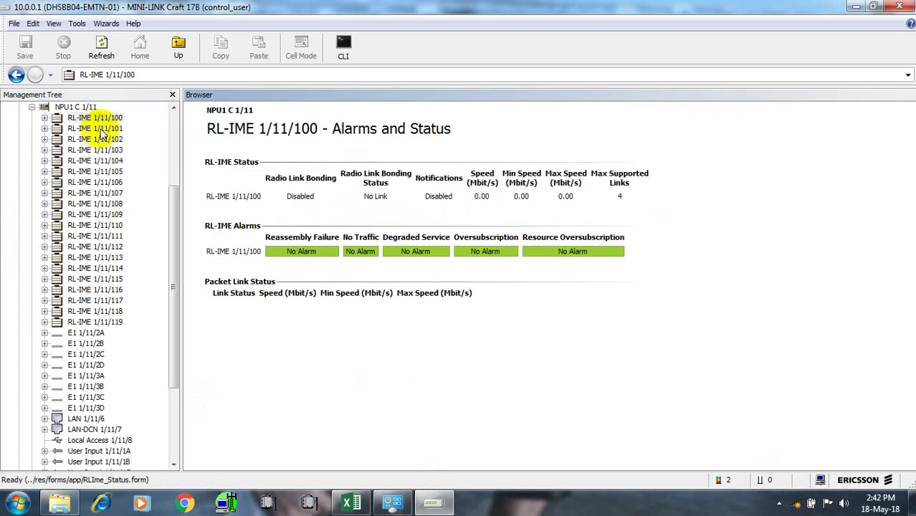
Review the status and configuration of RL-IME entries 1/11/100 through 1/11/106
{"action": "left_click", "coordinate": [102, 129]}
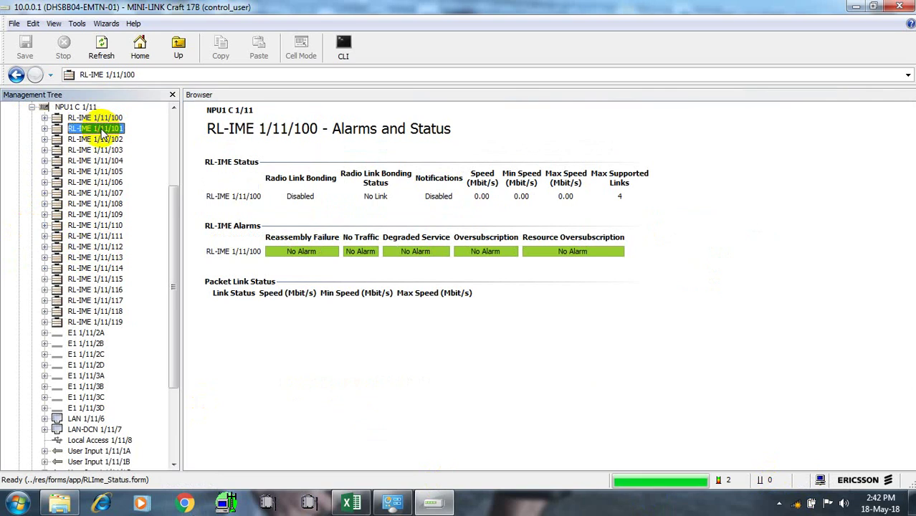
{"action": "left_click", "coordinate": [113, 183]}
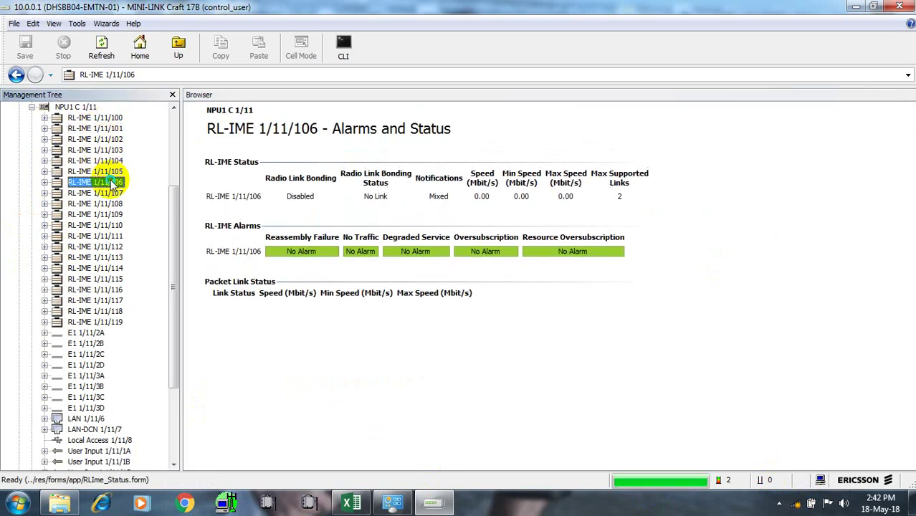
{"action": "right_click", "coordinate": [123, 184]}
{"action": "left_click", "coordinate": [185, 255]}
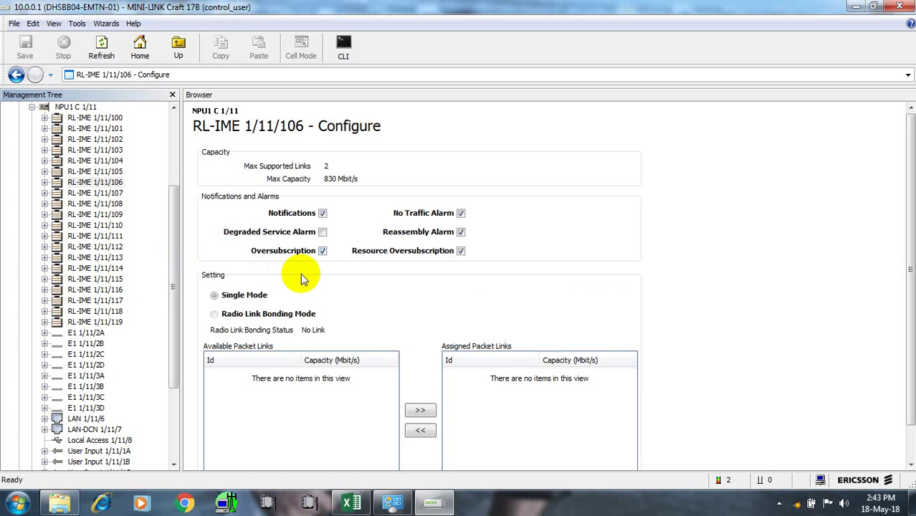
{"action": "left_click", "coordinate": [109, 120]}
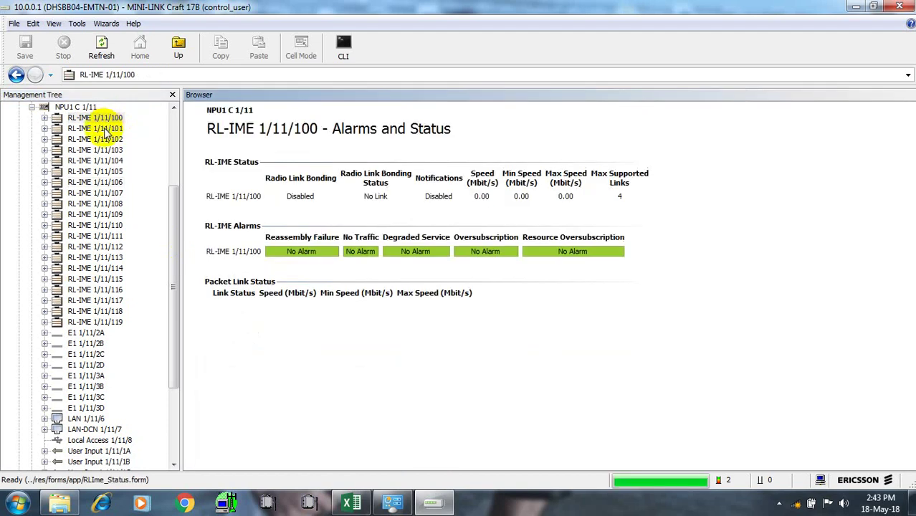
{"action": "left_click", "coordinate": [108, 129]}
{"action": "left_click", "coordinate": [107, 140]}
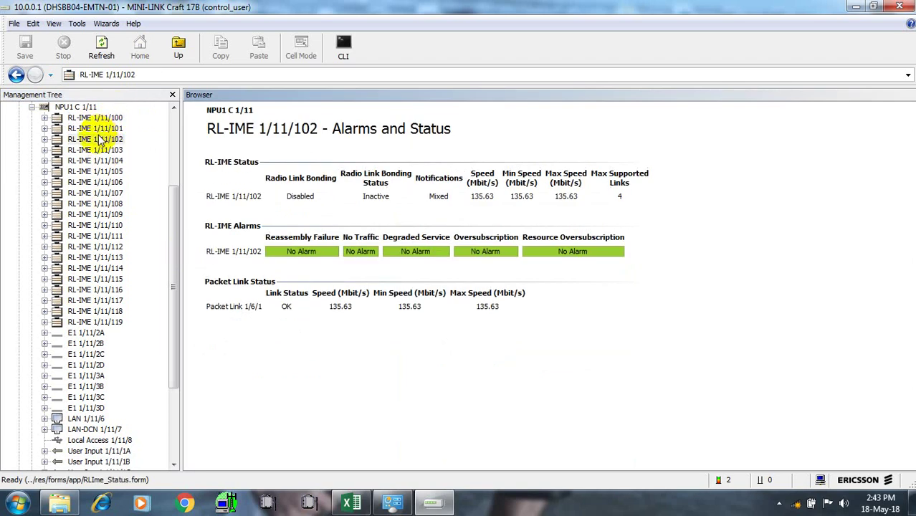
Select radio link MADA (6) - BB18 (2) and open the far-end logon for DHSBB18-EMTN-01
{"action": "left_click", "coordinate": [174, 464]}
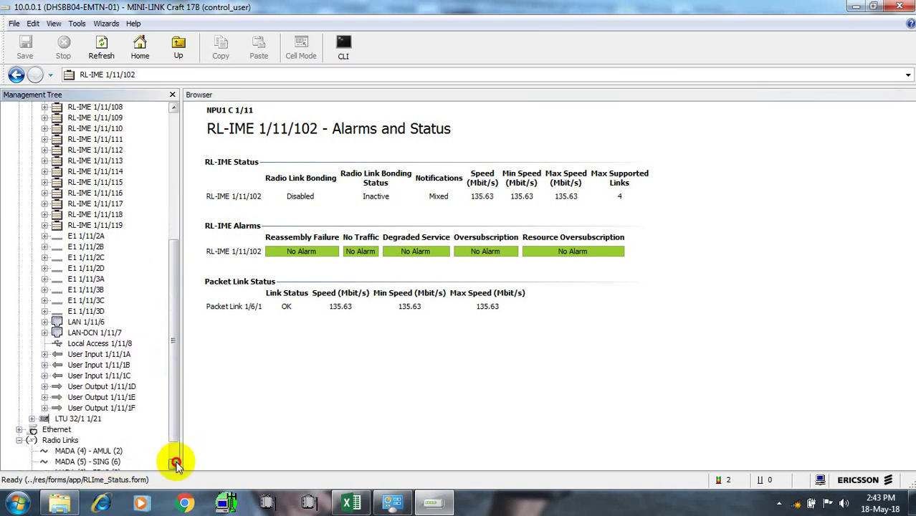
{"action": "left_click", "coordinate": [109, 445]}
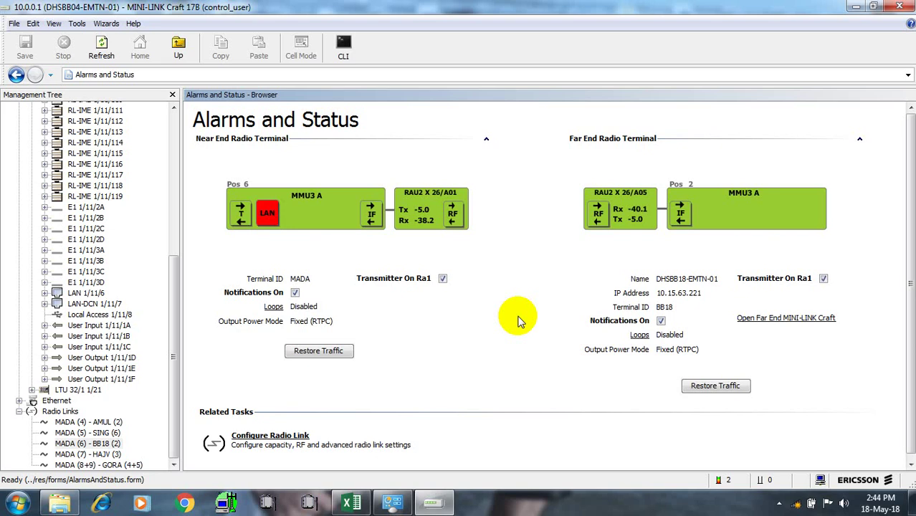
{"action": "left_click", "coordinate": [760, 324]}
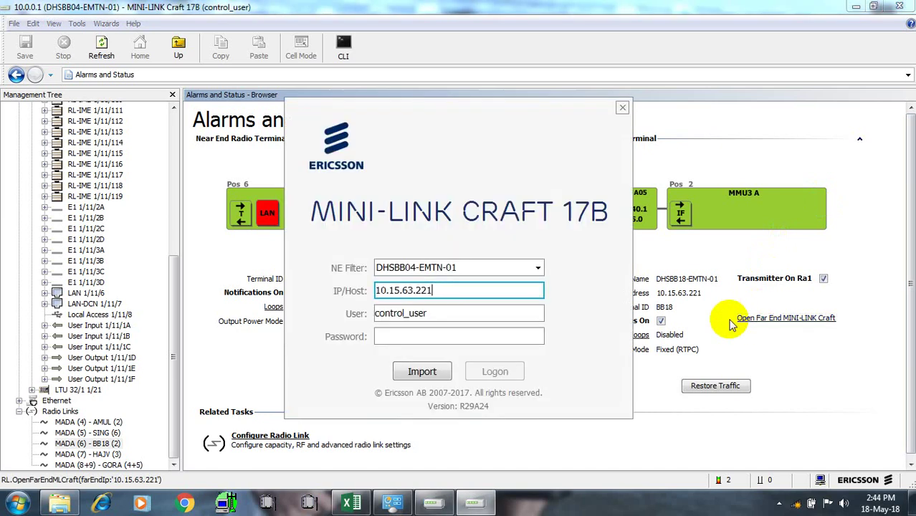
Log in to far-end node DHSBB18-EMTN-01 at 10.15.63.221, re-entering the password after a failed attempt
{"action": "left_click", "coordinate": [394, 336]}
{"action": "type", "text": "***"}
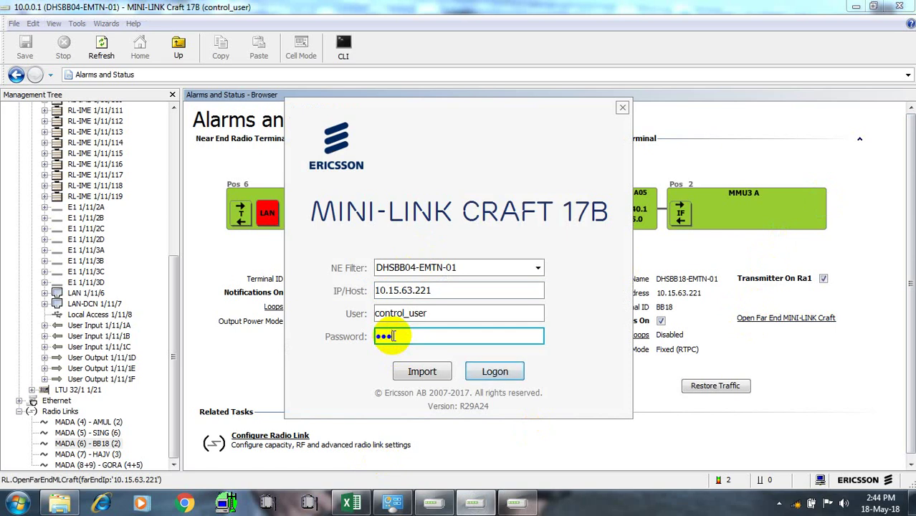
{"action": "type", "text": "**"}
{"action": "key", "text": "Return"}
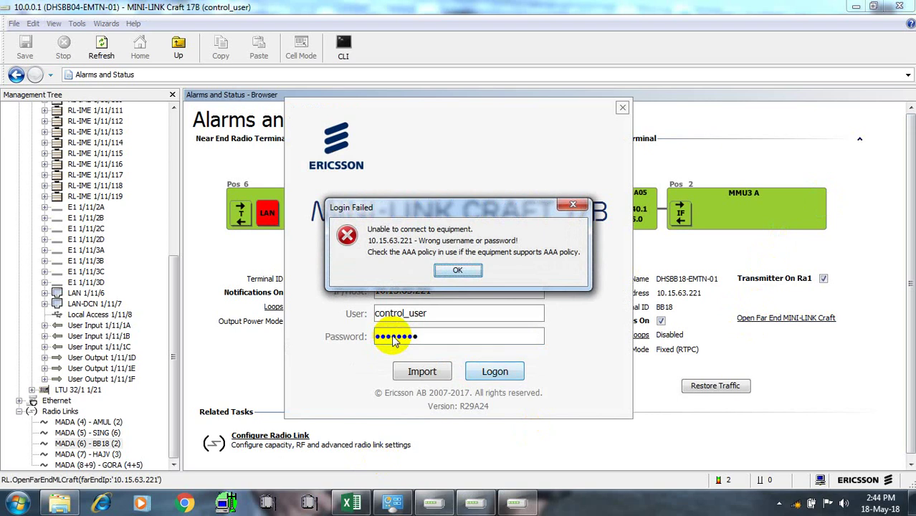
{"action": "left_click", "coordinate": [458, 270]}
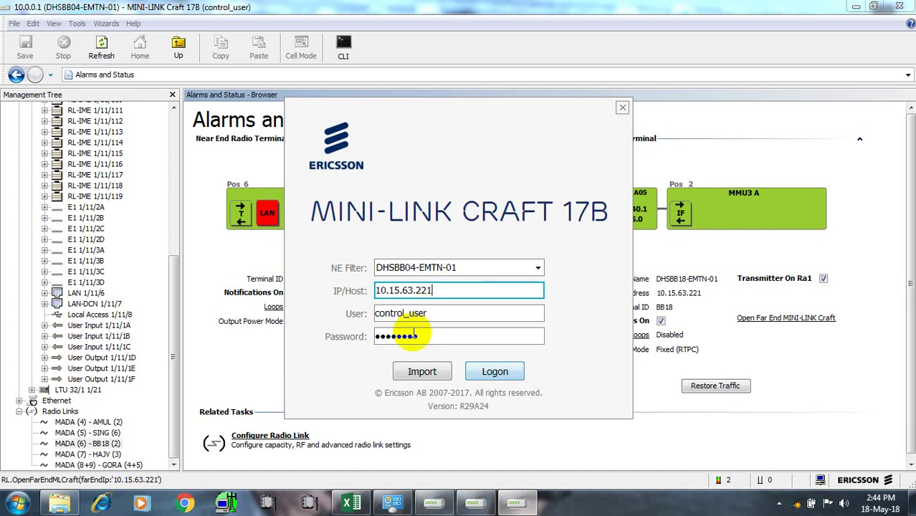
{"action": "left_click", "coordinate": [424, 335]}
{"action": "key", "text": "BackSpace"}
{"action": "key", "text": "BackSpace"}
{"action": "key", "text": "BackSpace"}
{"action": "key", "text": "BackSpace"}
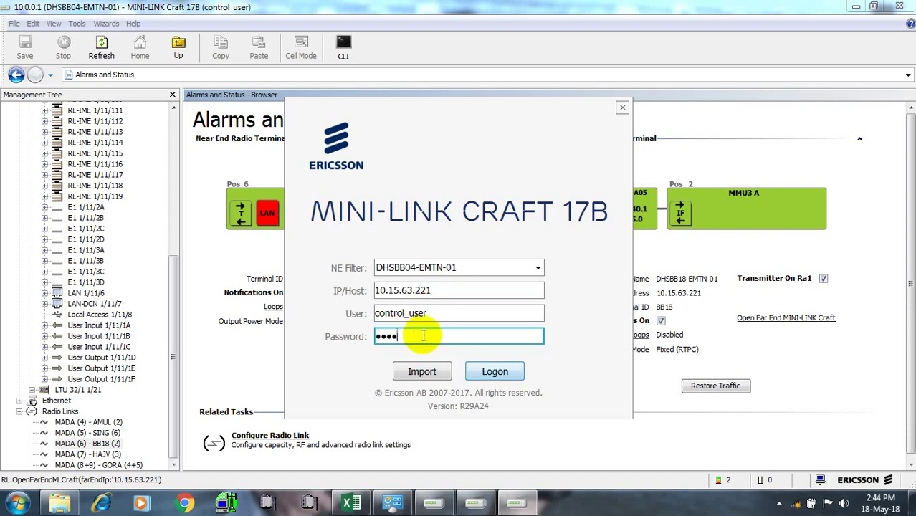
{"action": "key", "text": "BackSpace"}
{"action": "key", "text": "BackSpace"}
{"action": "key", "text": "BackSpace"}
{"action": "key", "text": "BackSpace"}
{"action": "type", "text": "••••••••"}
{"action": "key", "text": "Return"}
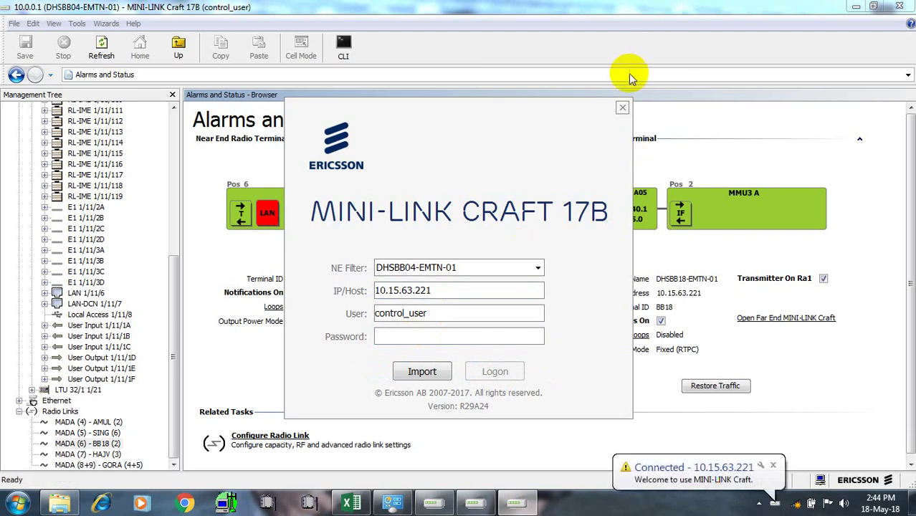
{"action": "left_click", "coordinate": [622, 107]}
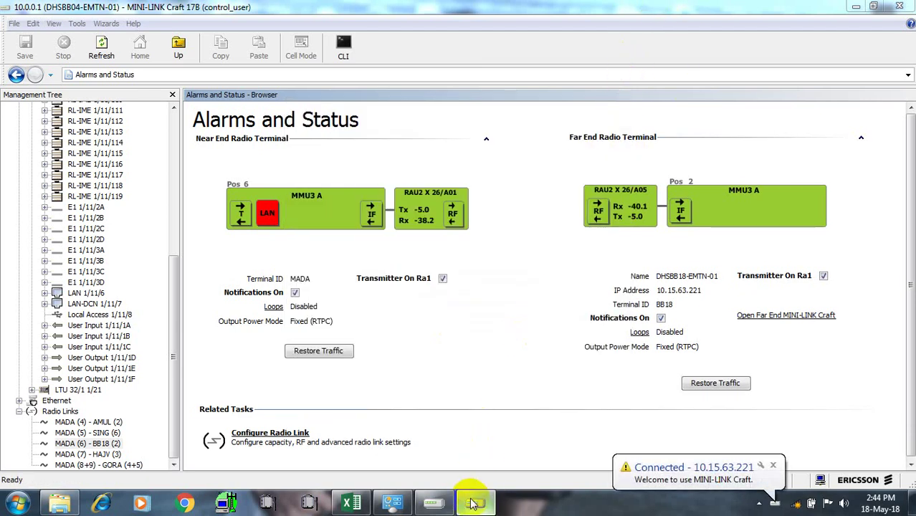
In the DHSBB18-EMTN-01 session, expand Ethernet and open the Ethernet Switch Configure VLAN page
{"action": "mouse_move", "coordinate": [474, 505]}
{"action": "left_click", "coordinate": [481, 408]}
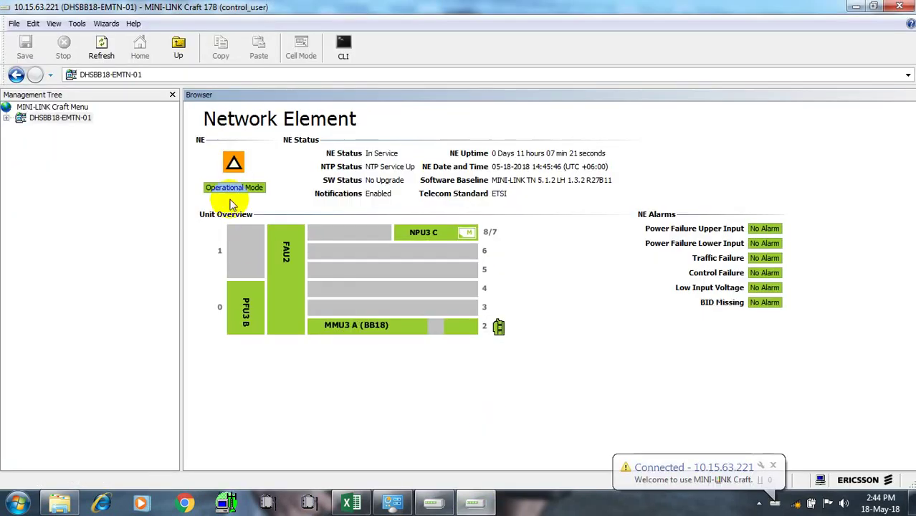
{"action": "double_click", "coordinate": [18, 117]}
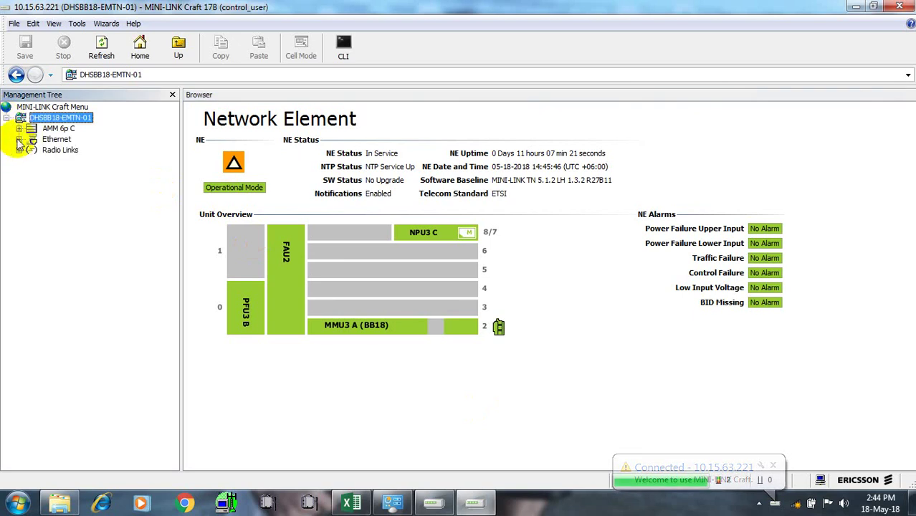
{"action": "left_click", "coordinate": [18, 129]}
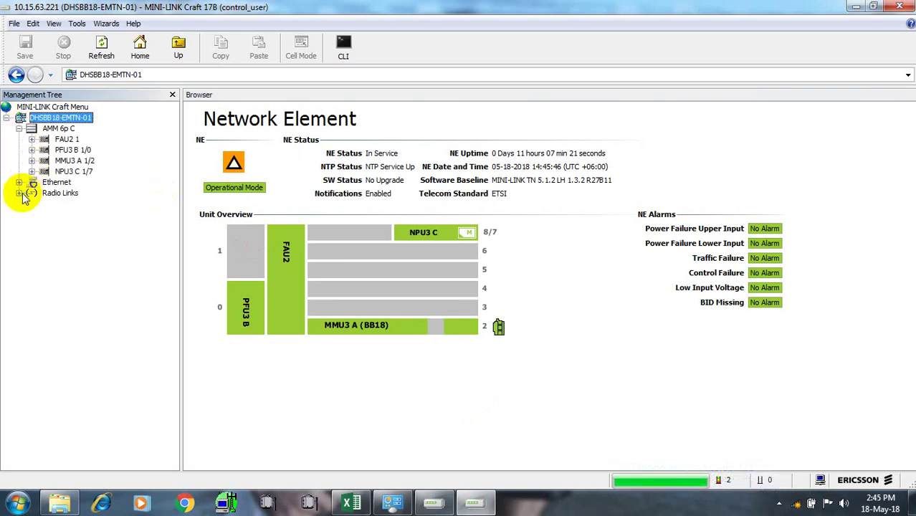
{"action": "left_click", "coordinate": [20, 193]}
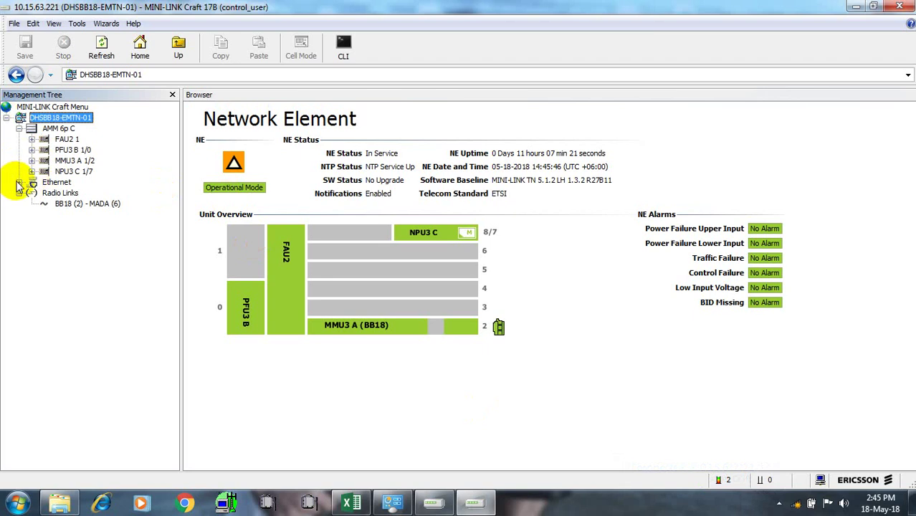
{"action": "left_click", "coordinate": [19, 183]}
{"action": "left_click", "coordinate": [66, 195]}
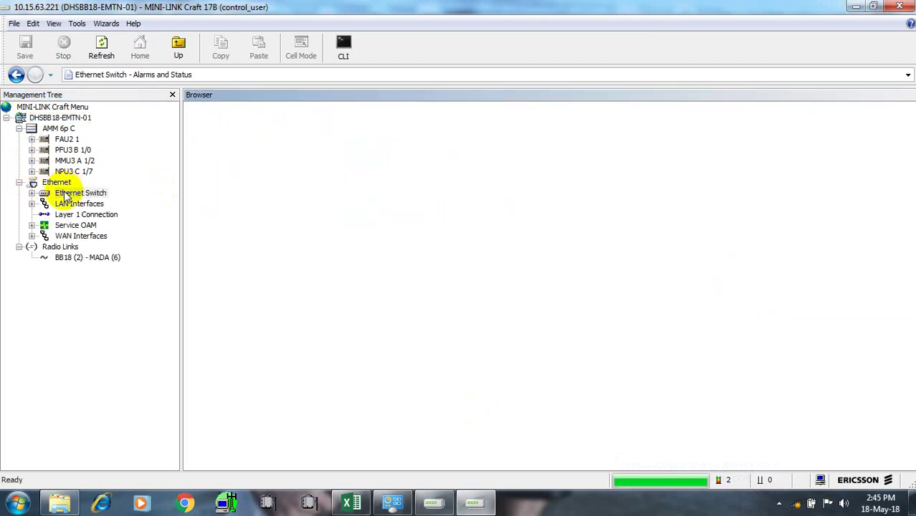
{"action": "right_click", "coordinate": [65, 197]}
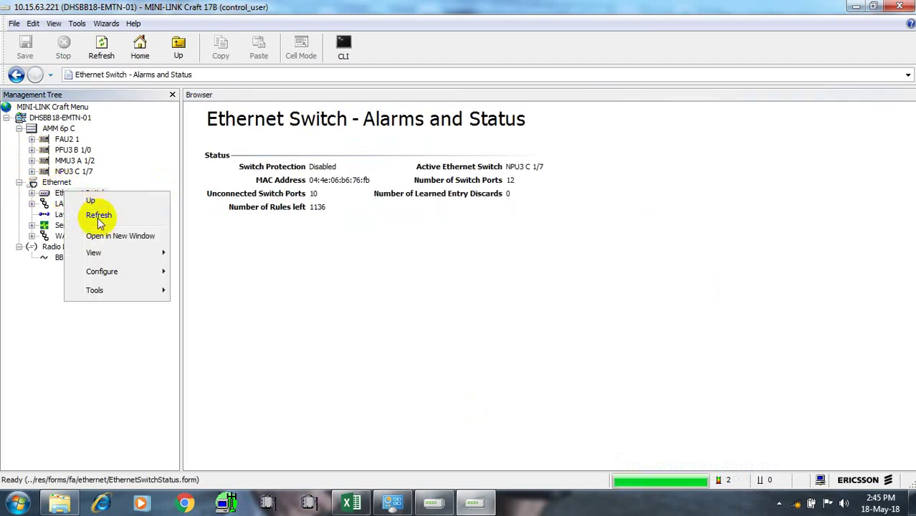
{"action": "mouse_move", "coordinate": [122, 277]}
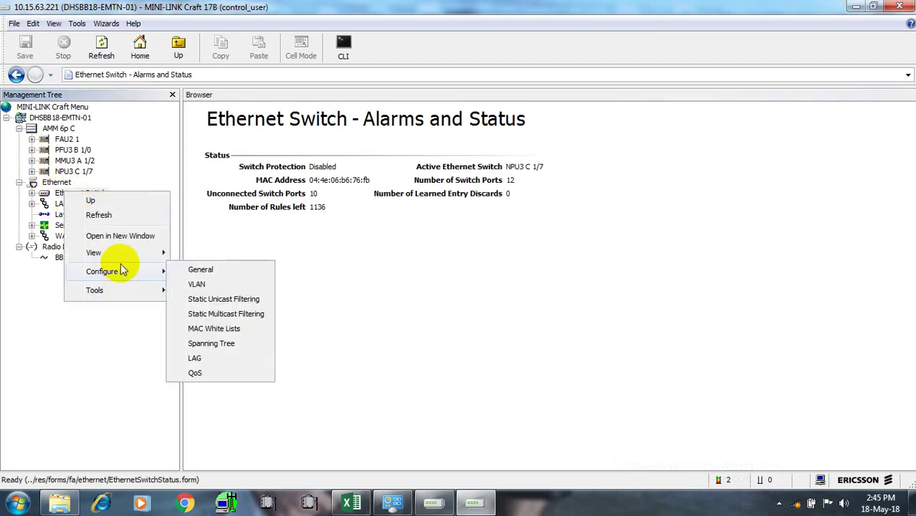
{"action": "left_click", "coordinate": [201, 285]}
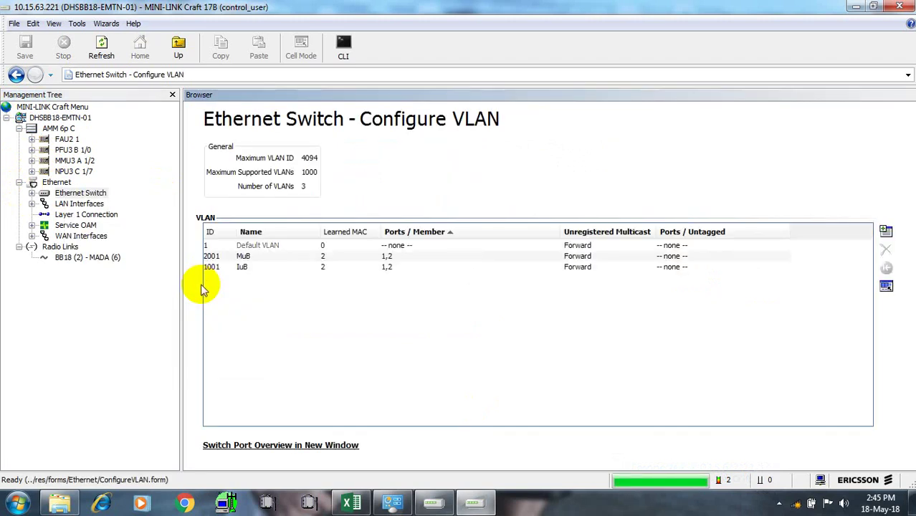
Add three new VLANs with IDs 1408, 2408 and 3408
{"action": "left_click", "coordinate": [885, 231]}
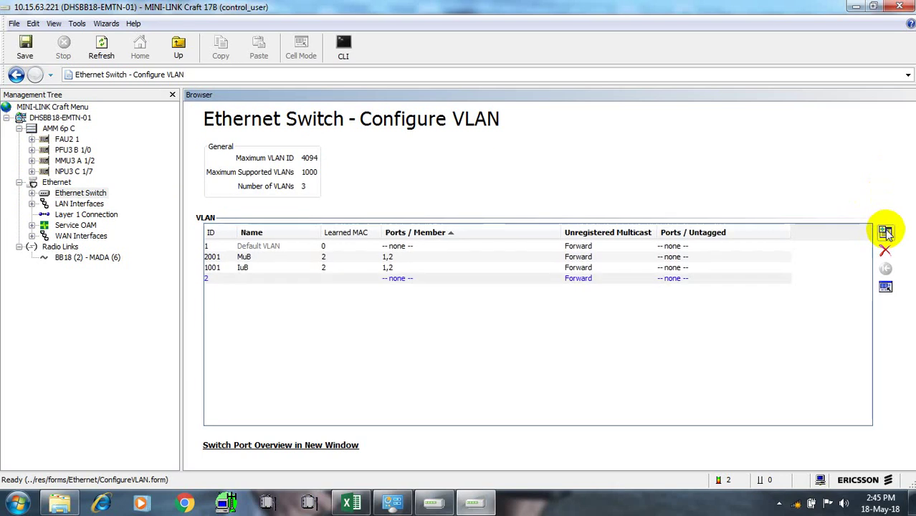
{"action": "double_click", "coordinate": [210, 279]}
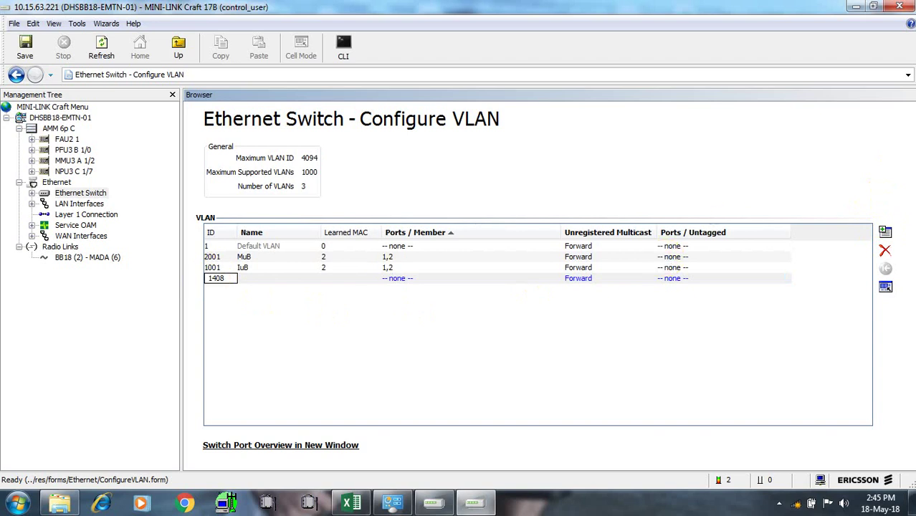
{"action": "left_click", "coordinate": [886, 232]}
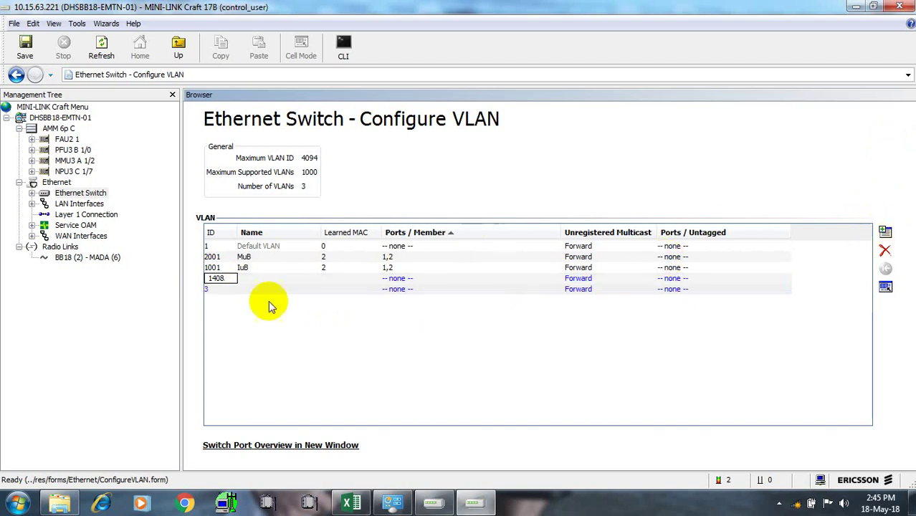
{"action": "double_click", "coordinate": [215, 289]}
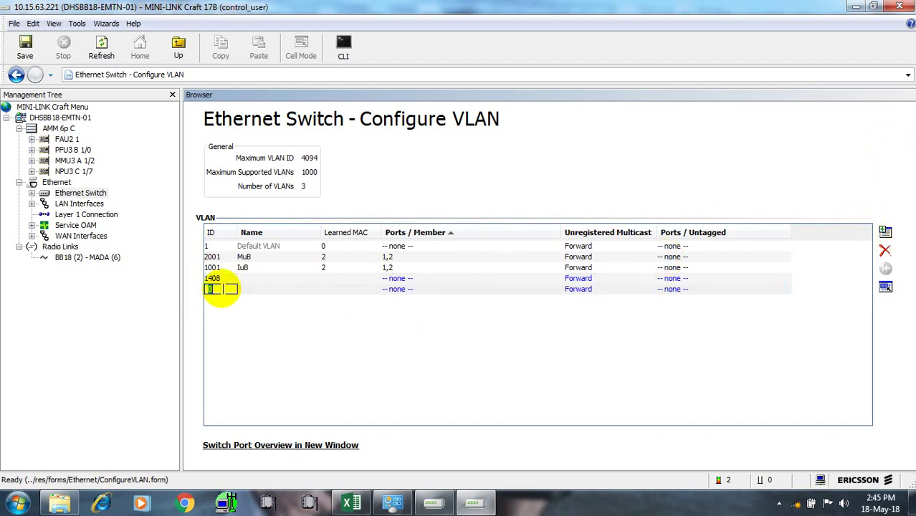
{"action": "type", "text": "2408"}
{"action": "left_click", "coordinate": [886, 232]}
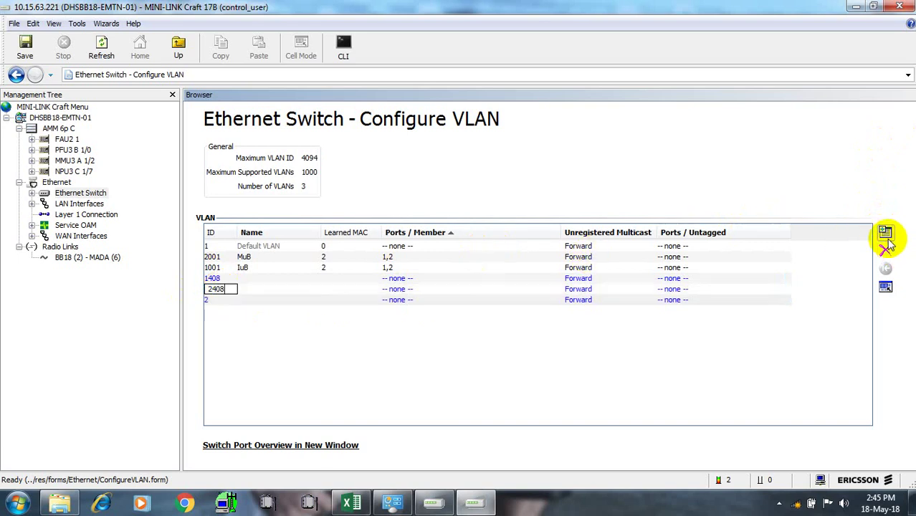
{"action": "left_click", "coordinate": [231, 300]}
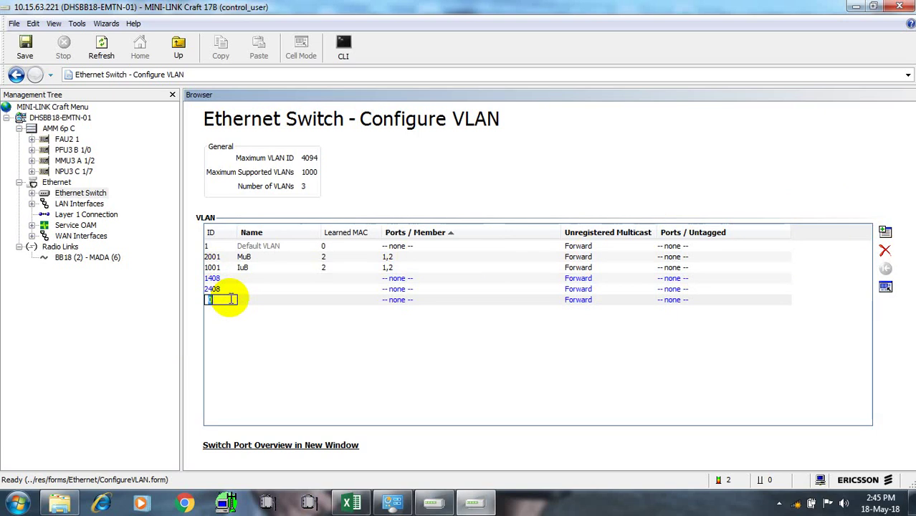
{"action": "type", "text": "3408"}
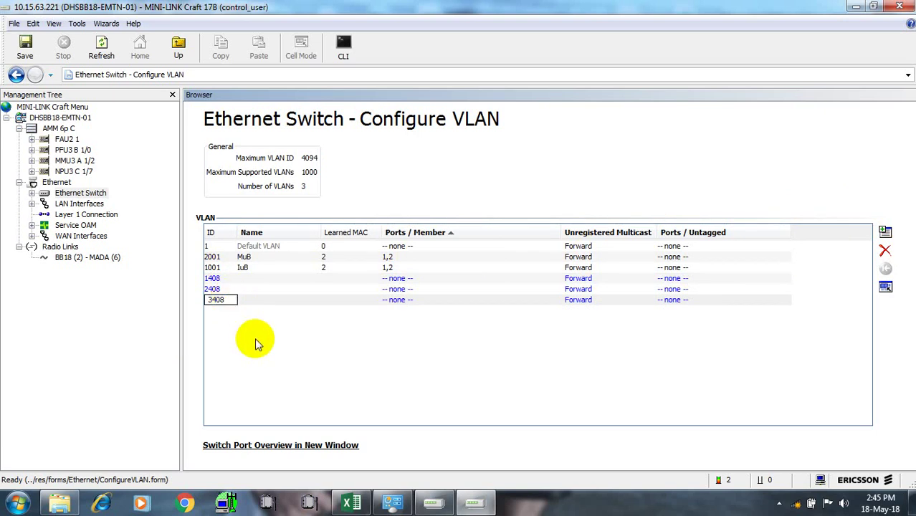
{"action": "left_click", "coordinate": [255, 341]}
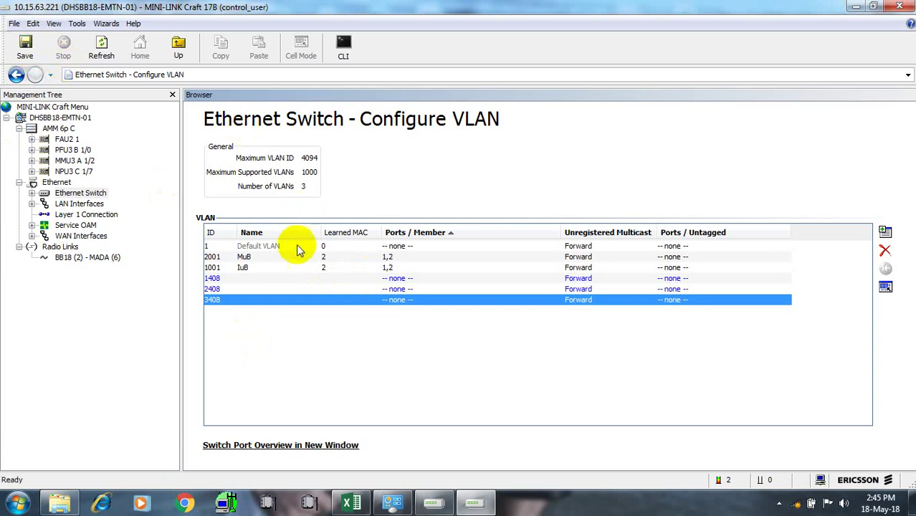
Make switch port 2 a member of VLANs 1408, 2408 and 3408, and save to the node
{"action": "left_click", "coordinate": [394, 280]}
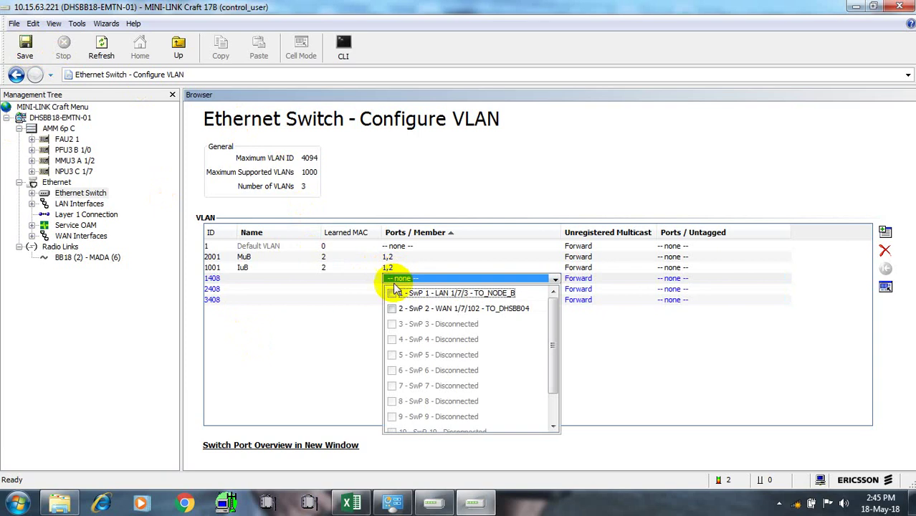
{"action": "left_click", "coordinate": [393, 308]}
{"action": "left_click", "coordinate": [333, 313]}
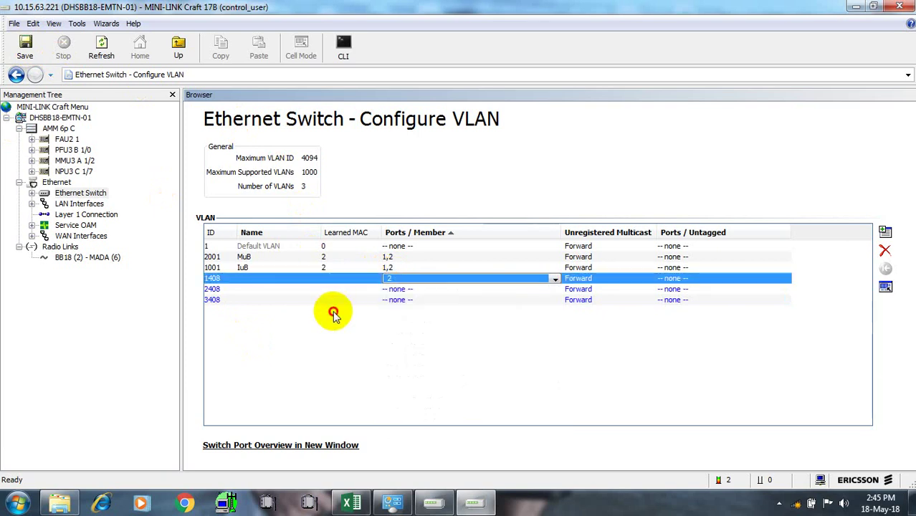
{"action": "left_click", "coordinate": [391, 289]}
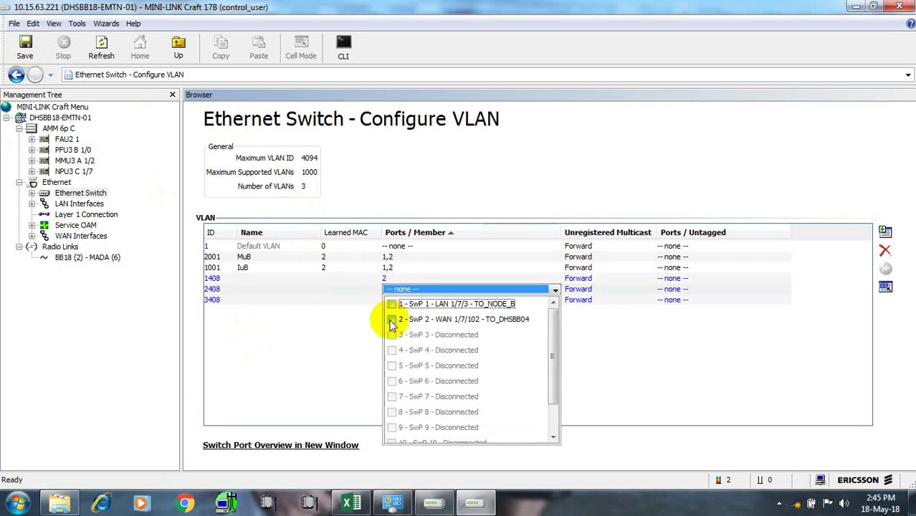
{"action": "left_click", "coordinate": [393, 321]}
{"action": "left_click", "coordinate": [323, 334]}
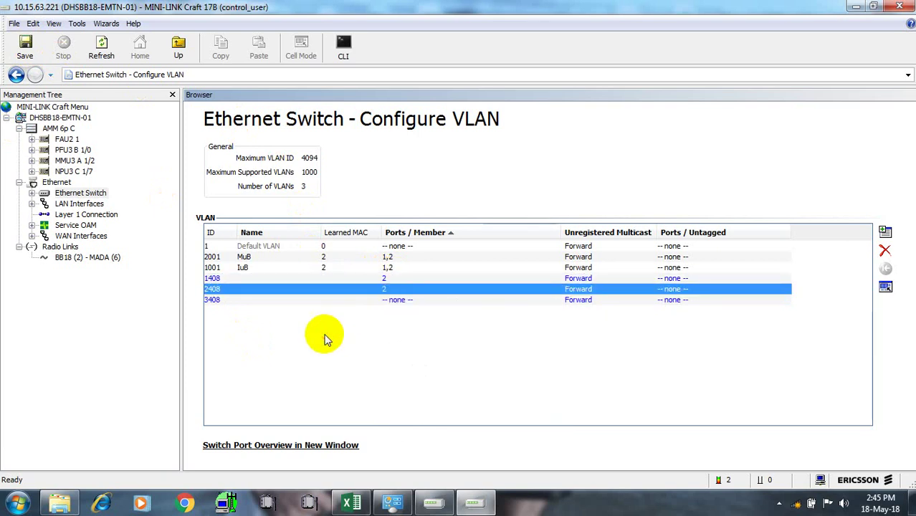
{"action": "left_click", "coordinate": [391, 301]}
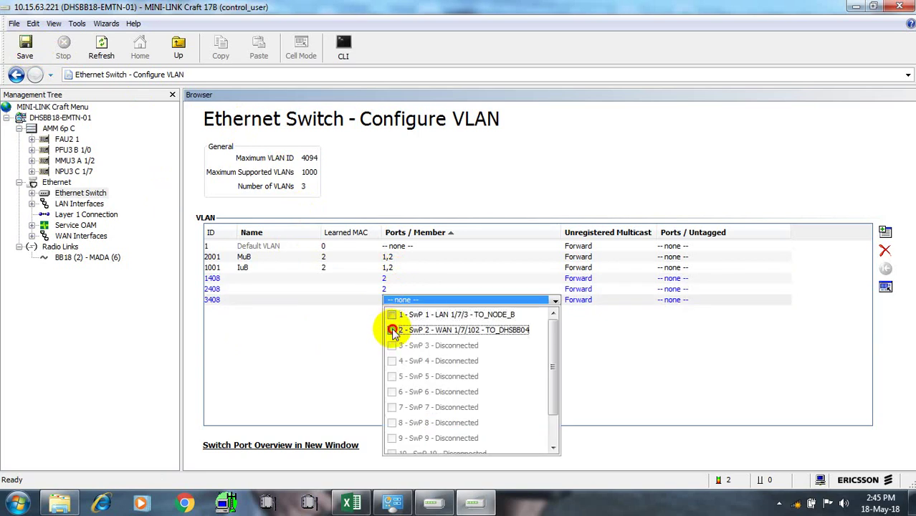
{"action": "left_click", "coordinate": [392, 330]}
{"action": "left_click", "coordinate": [312, 350]}
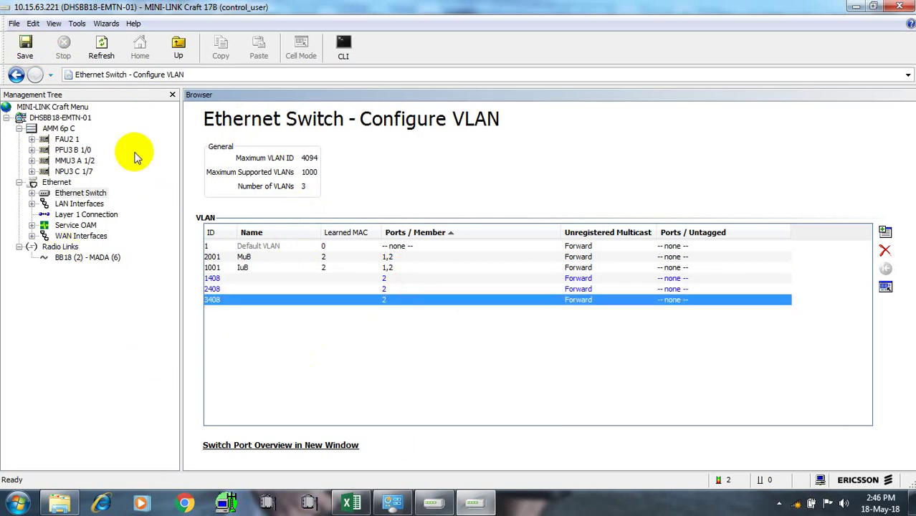
{"action": "left_click", "coordinate": [32, 55]}
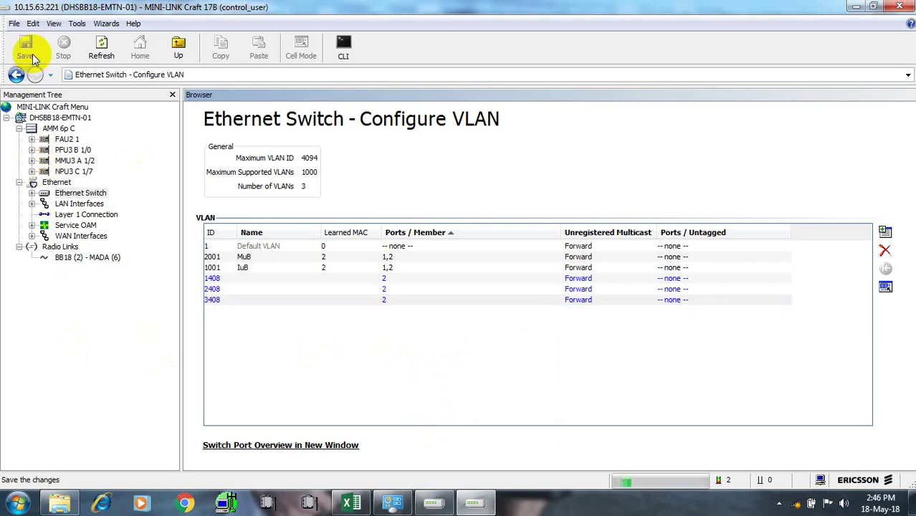
Expand NPU3 C 1/7 and MMU3 A 1/2, then open the general configuration of LAN 1/2/2
{"action": "left_click", "coordinate": [32, 172]}
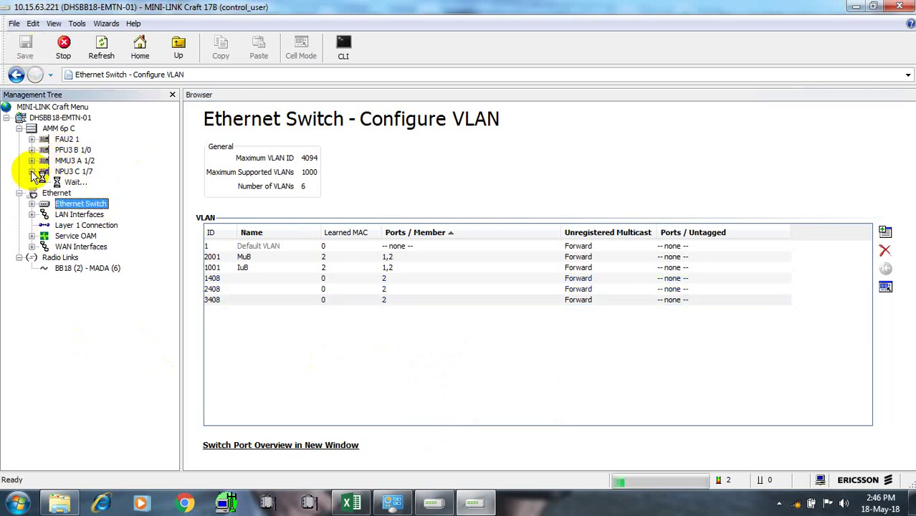
{"action": "left_click", "coordinate": [91, 280]}
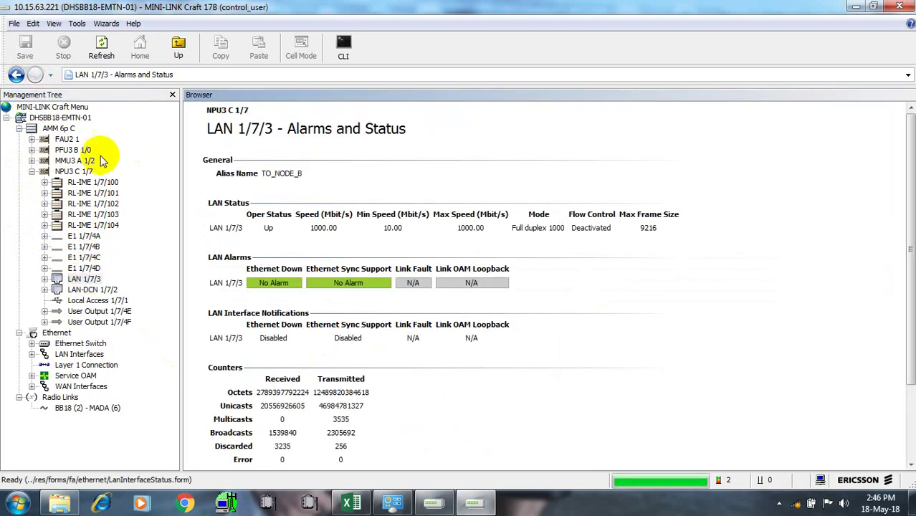
{"action": "left_click", "coordinate": [32, 161]}
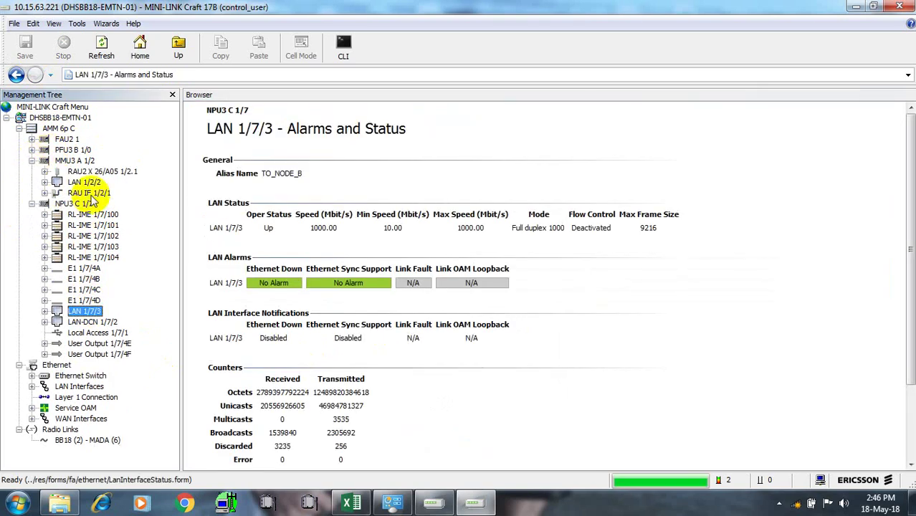
{"action": "left_click", "coordinate": [78, 184]}
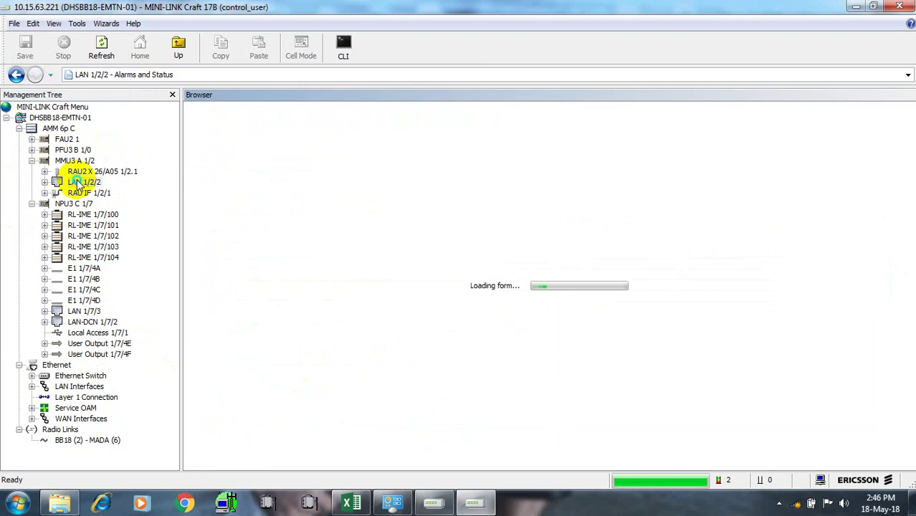
{"action": "right_click", "coordinate": [78, 184]}
{"action": "mouse_move", "coordinate": [153, 256]}
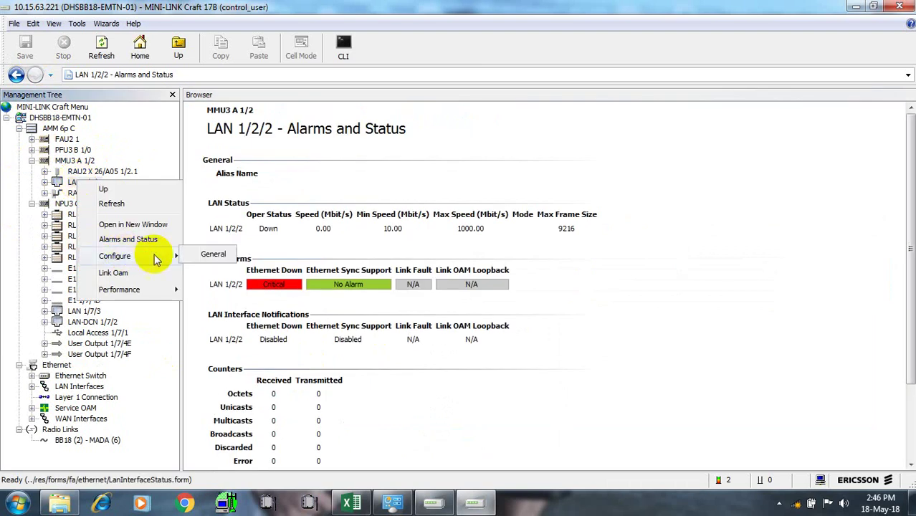
{"action": "left_click", "coordinate": [209, 255]}
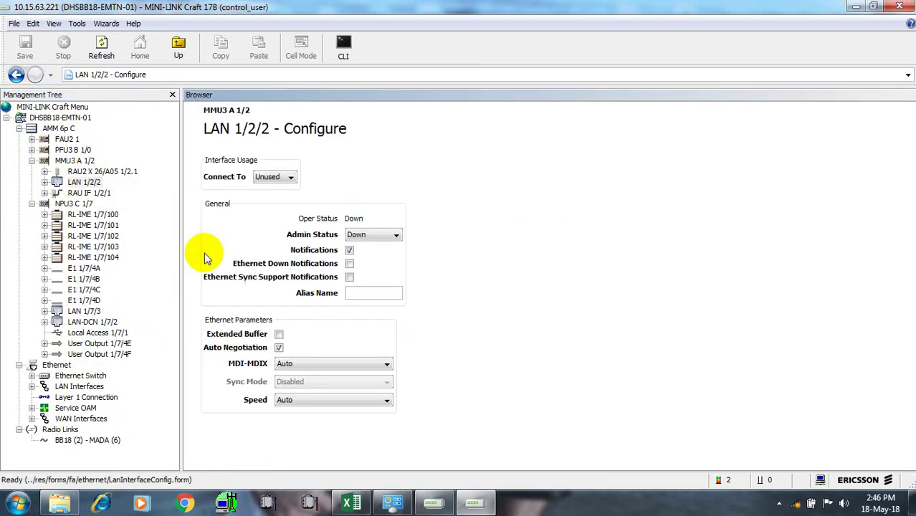
Set LAN 1/2/2 Connect To Port 3, Admin Status Up, alias TO-DHSBB18-4G, and save
{"action": "left_click", "coordinate": [287, 177]}
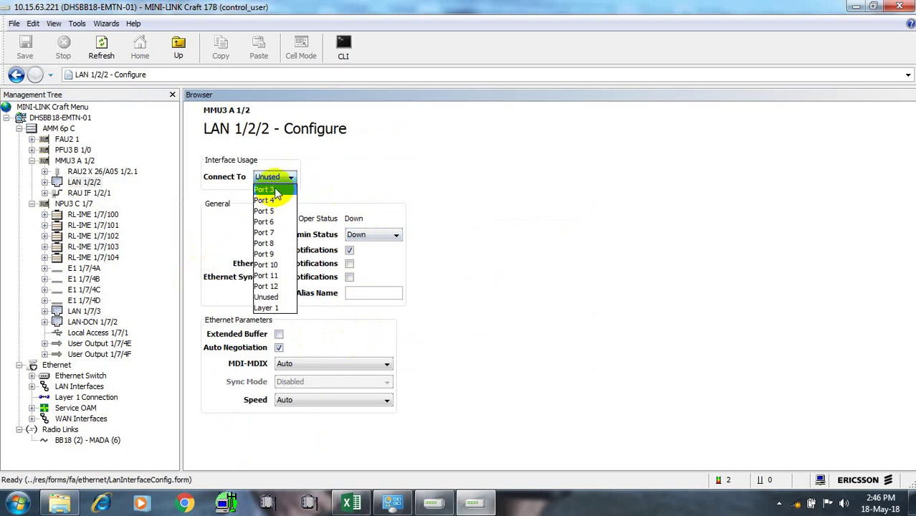
{"action": "left_click", "coordinate": [277, 193]}
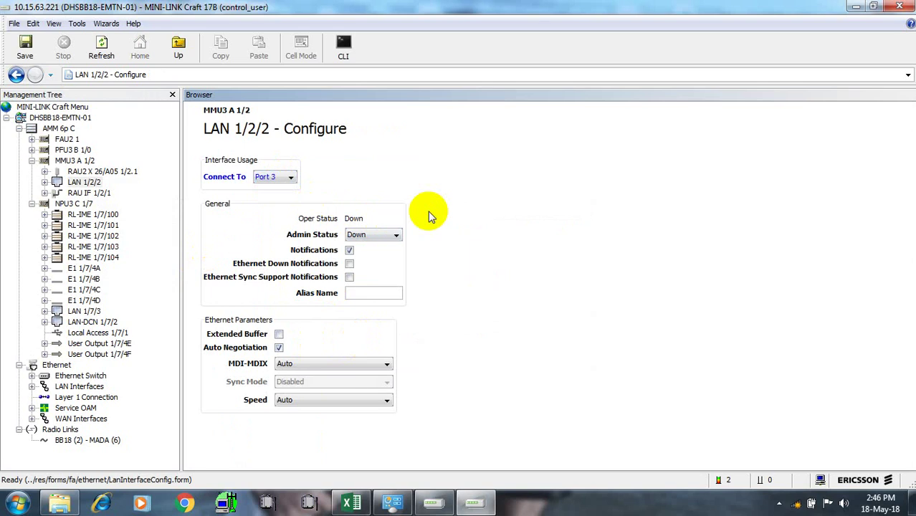
{"action": "left_click", "coordinate": [396, 236]}
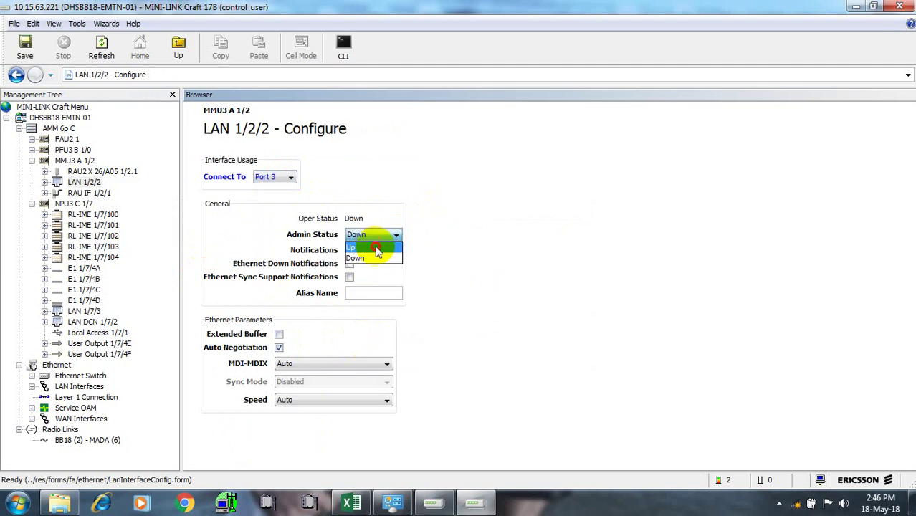
{"action": "left_click", "coordinate": [378, 249]}
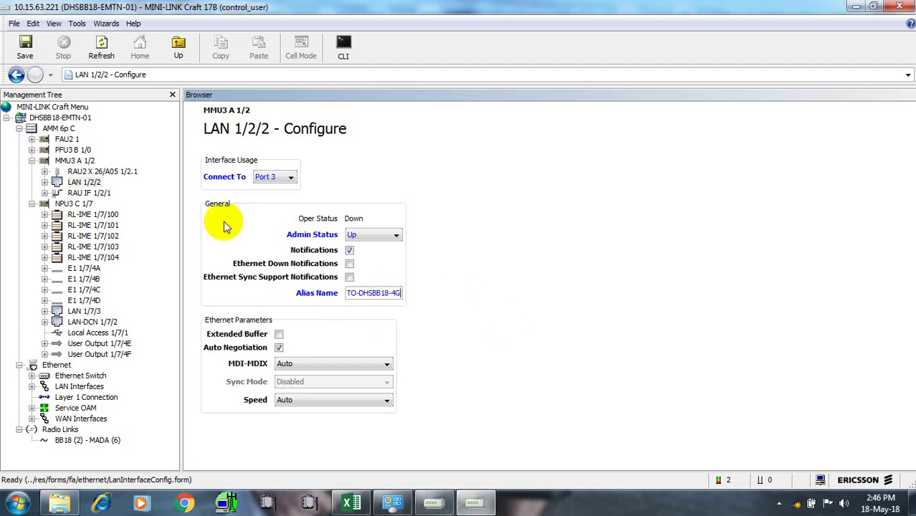
{"action": "left_click", "coordinate": [27, 48]}
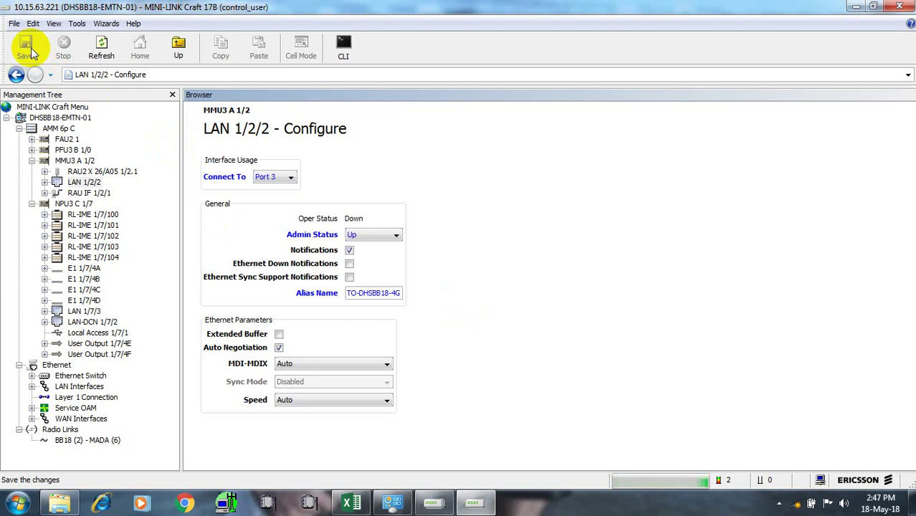
Dismiss the save error, set LAN 1/2/2 to 1000 Mbit/s Full Duplex, save, and show the Ethernet Switch overview
{"action": "left_click", "coordinate": [28, 51]}
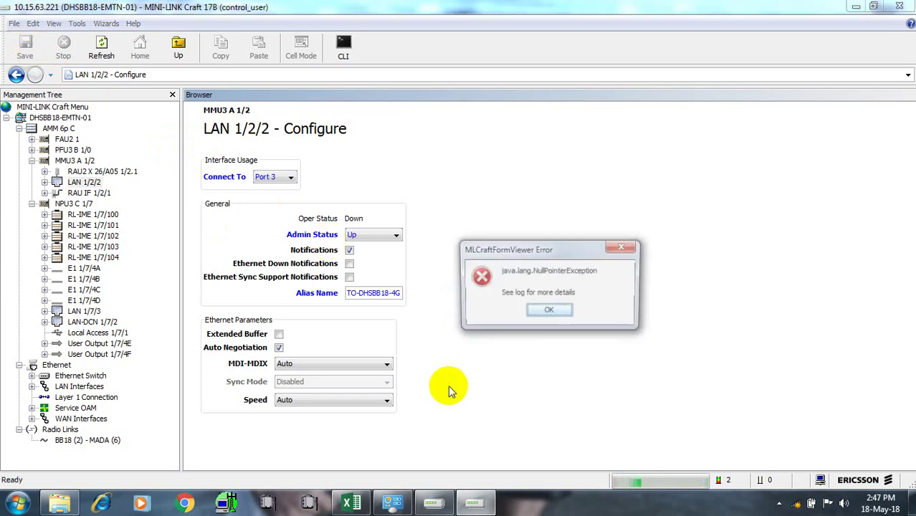
{"action": "left_click", "coordinate": [565, 312]}
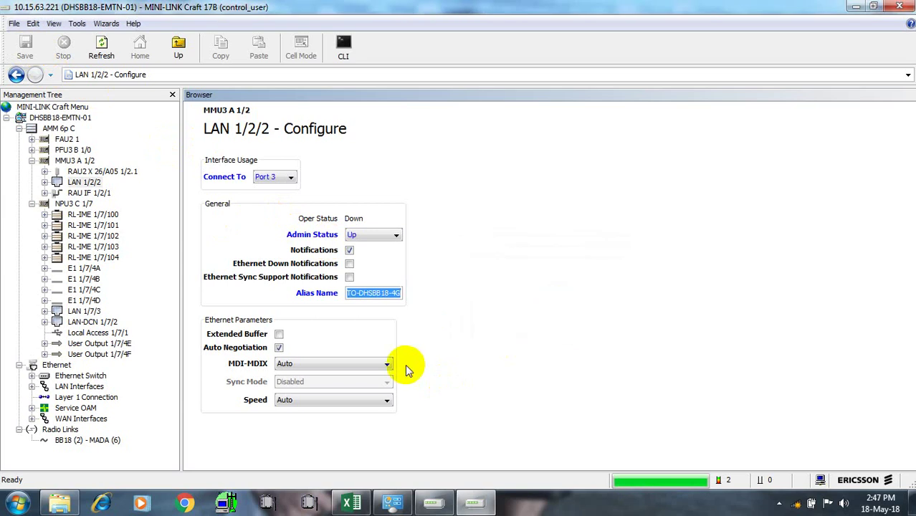
{"action": "left_click", "coordinate": [386, 402]}
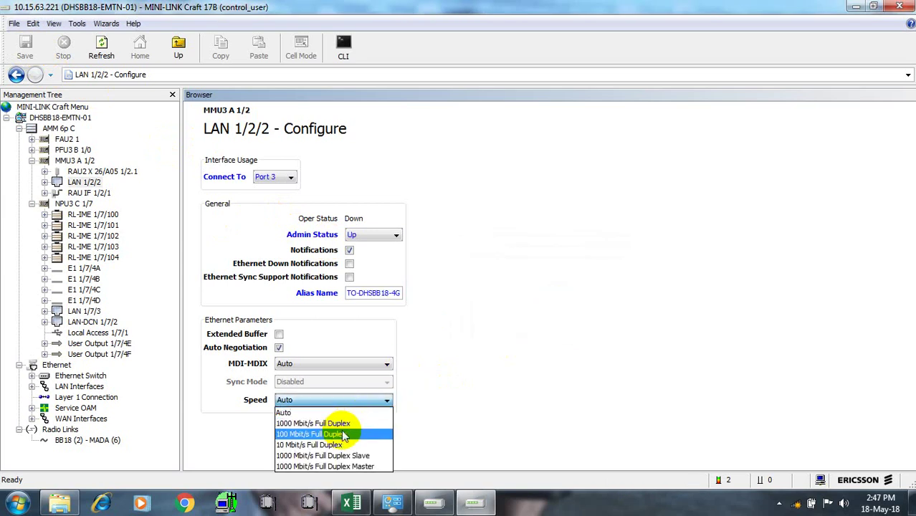
{"action": "left_click", "coordinate": [340, 435]}
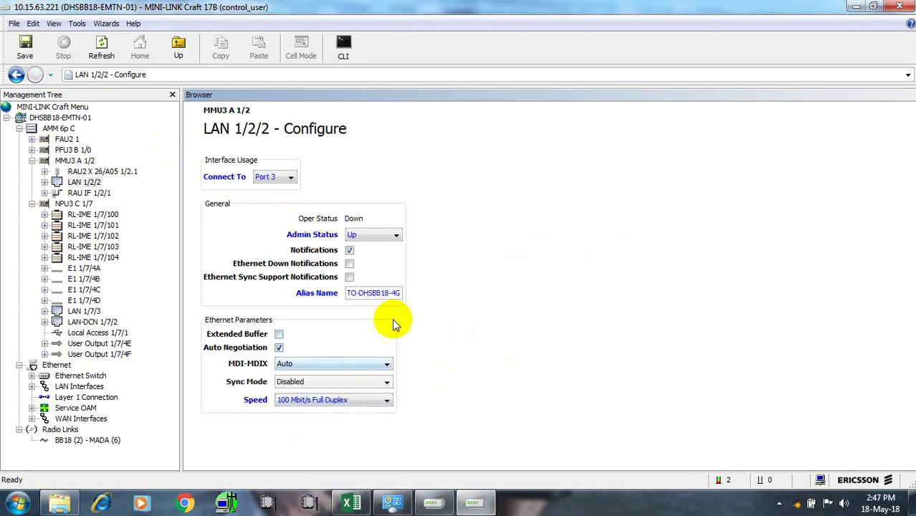
{"action": "left_click", "coordinate": [386, 404]}
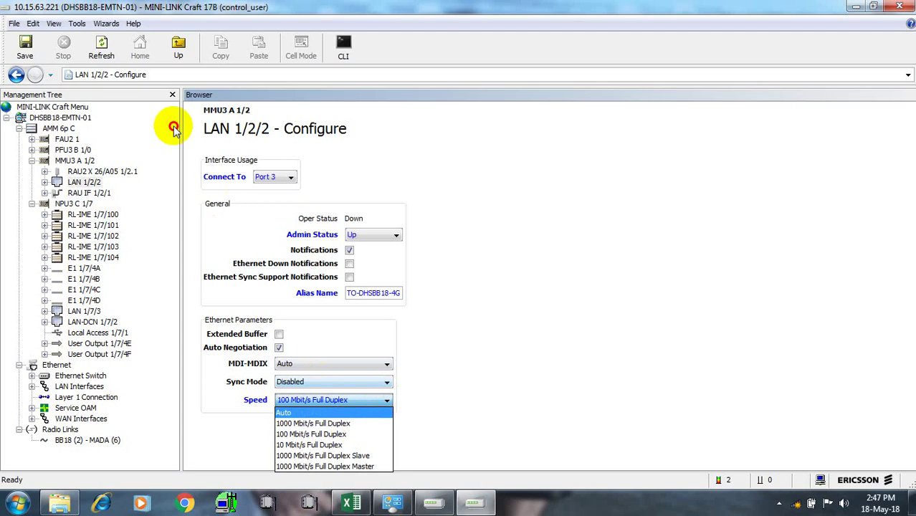
{"action": "left_click", "coordinate": [341, 424]}
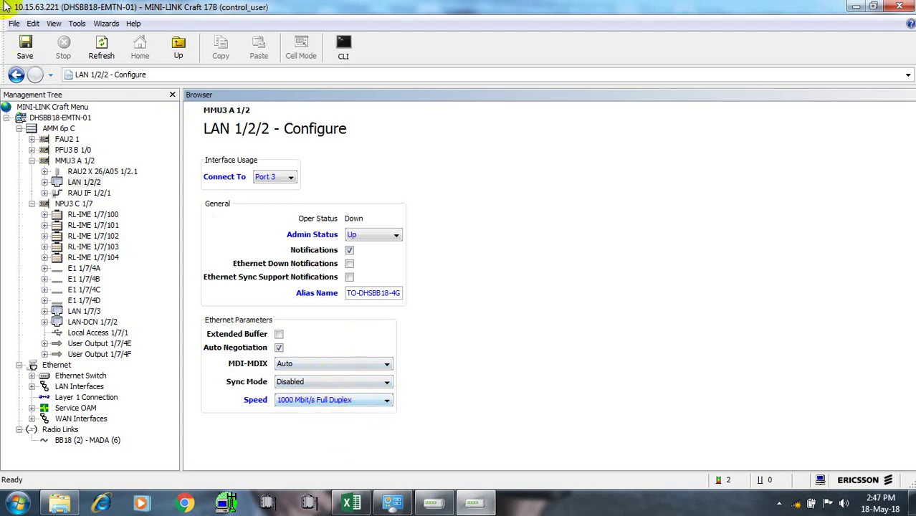
{"action": "left_click", "coordinate": [24, 47]}
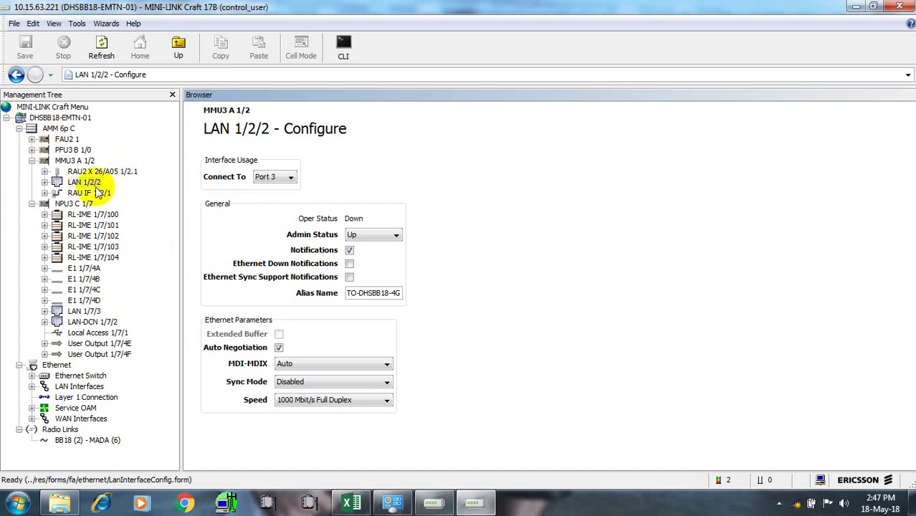
{"action": "left_click", "coordinate": [92, 378]}
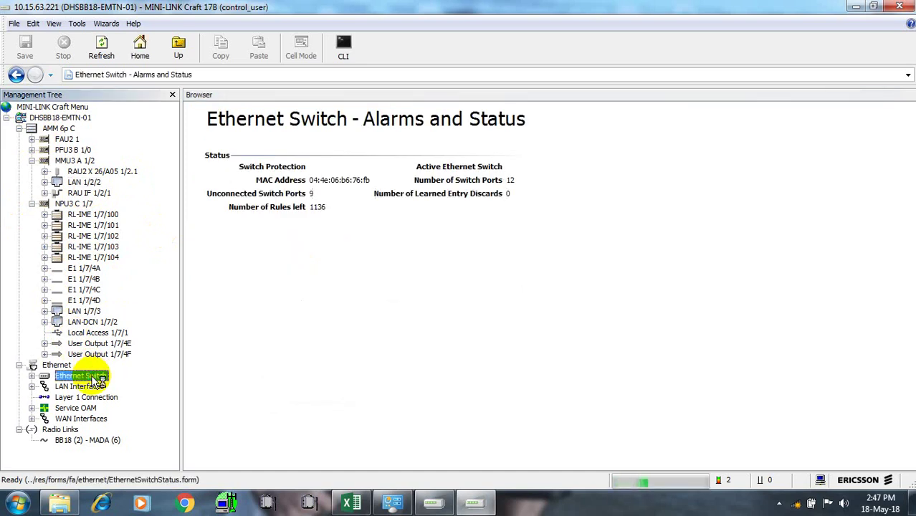
Open the Ethernet Switch VLAN configuration and add port 3 to VLANs 3408, 2408 and 1408
{"action": "right_click", "coordinate": [93, 377]}
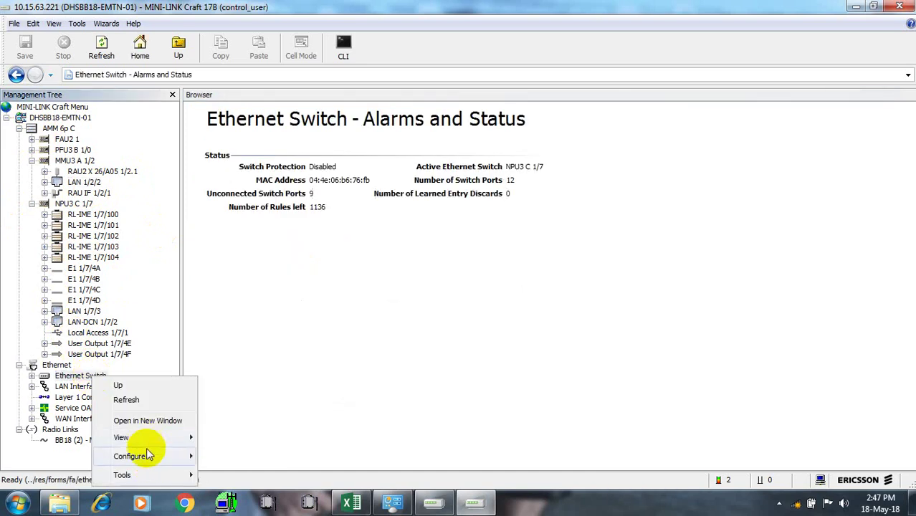
{"action": "mouse_move", "coordinate": [160, 458]}
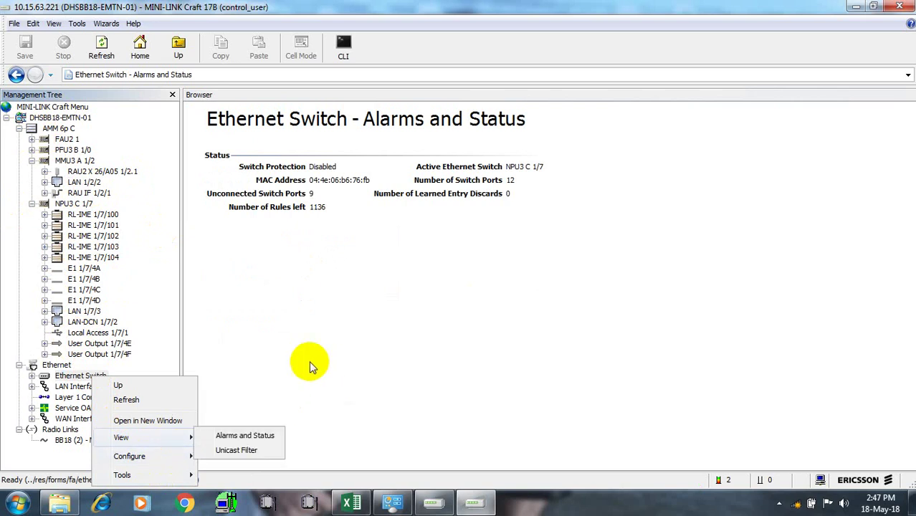
{"action": "left_click", "coordinate": [239, 370]}
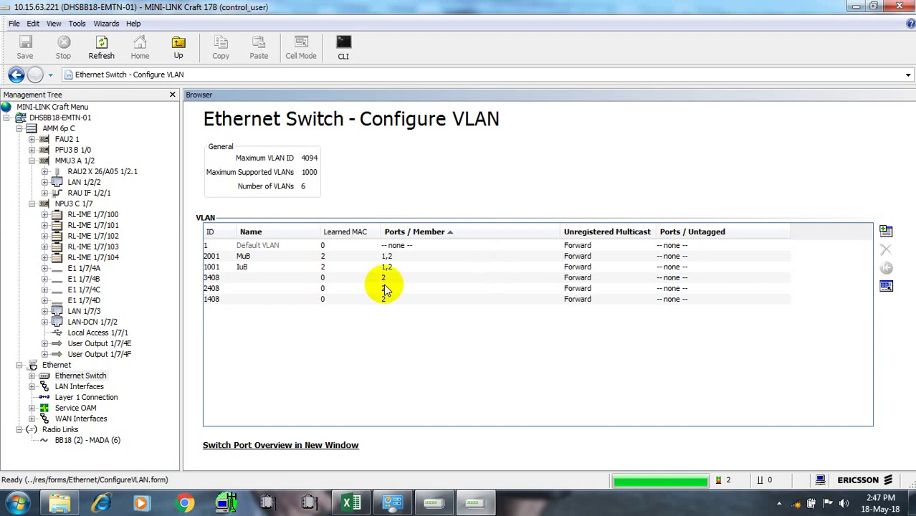
{"action": "left_click", "coordinate": [393, 280]}
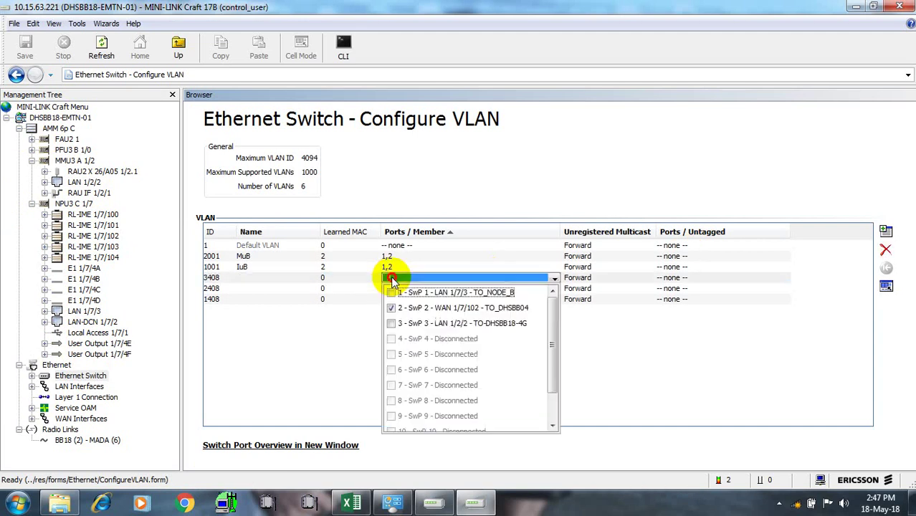
{"action": "left_click", "coordinate": [392, 324]}
{"action": "left_click", "coordinate": [317, 380]}
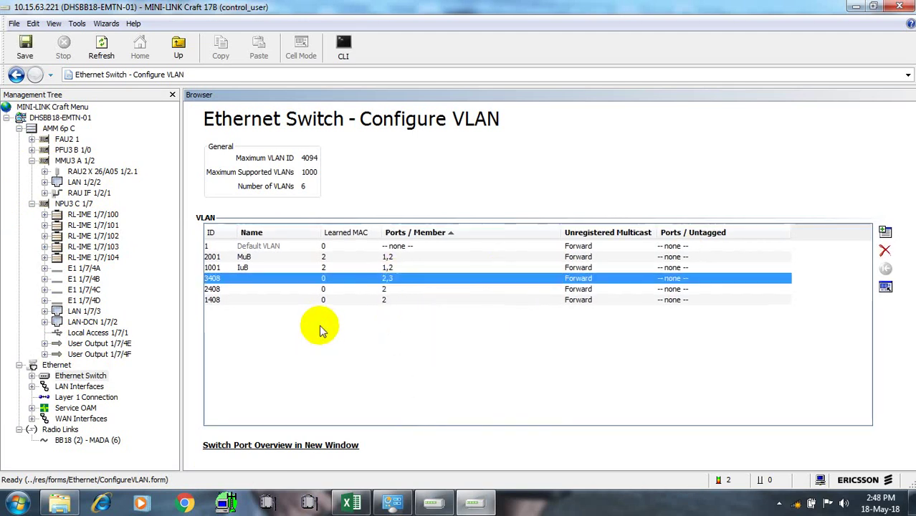
{"action": "left_click", "coordinate": [391, 289]}
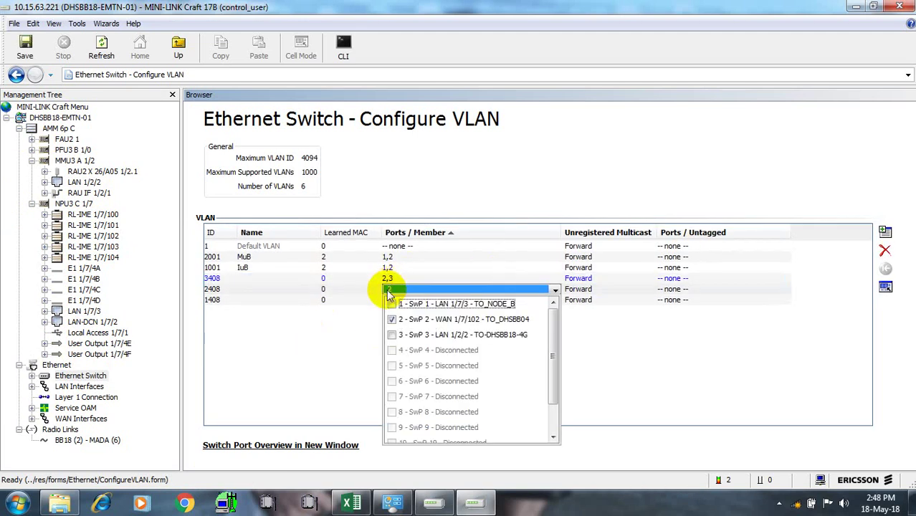
{"action": "left_click", "coordinate": [392, 335]}
{"action": "left_click", "coordinate": [327, 337]}
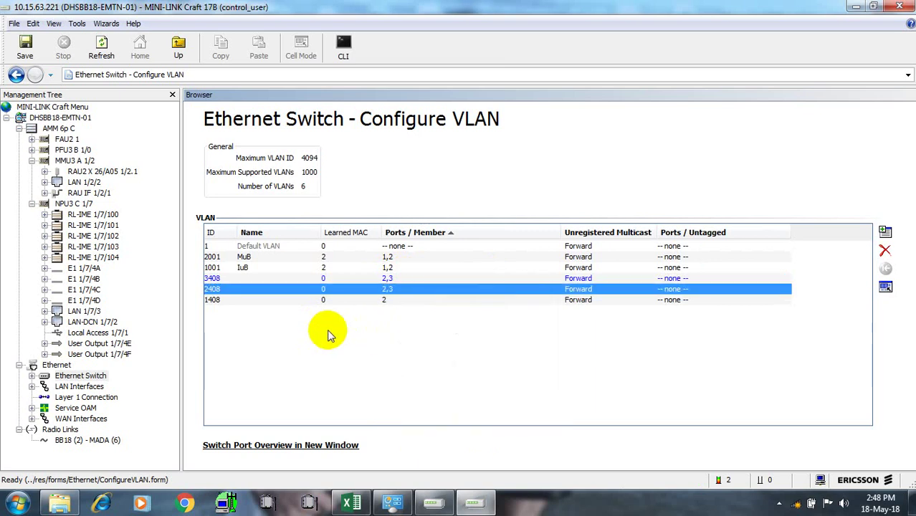
{"action": "left_click", "coordinate": [403, 300]}
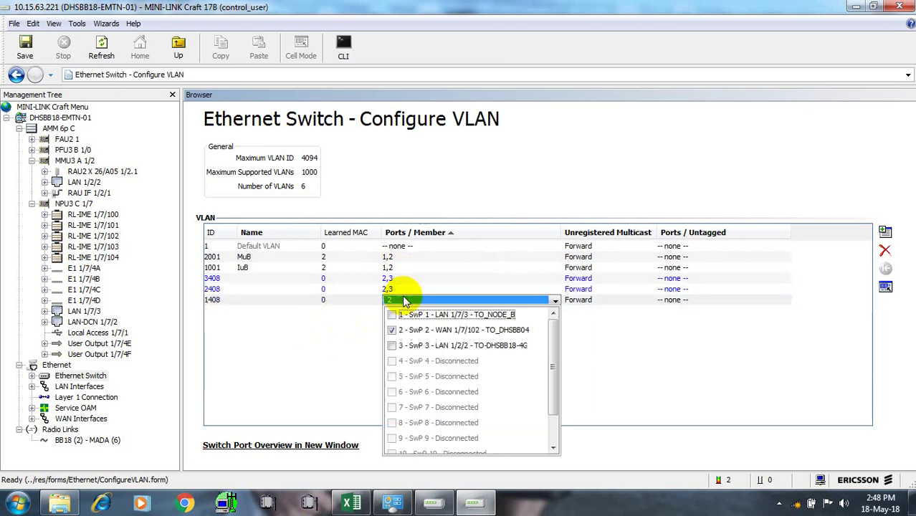
{"action": "left_click", "coordinate": [393, 346]}
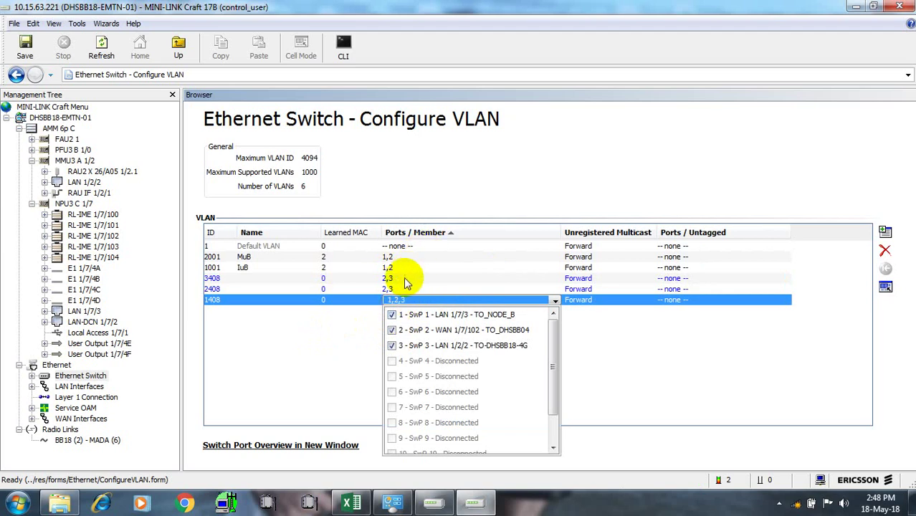
Add port 1 to VLANs 3408 and 2408 so each lists ports 1,2,3, and save
{"action": "left_click", "coordinate": [403, 278]}
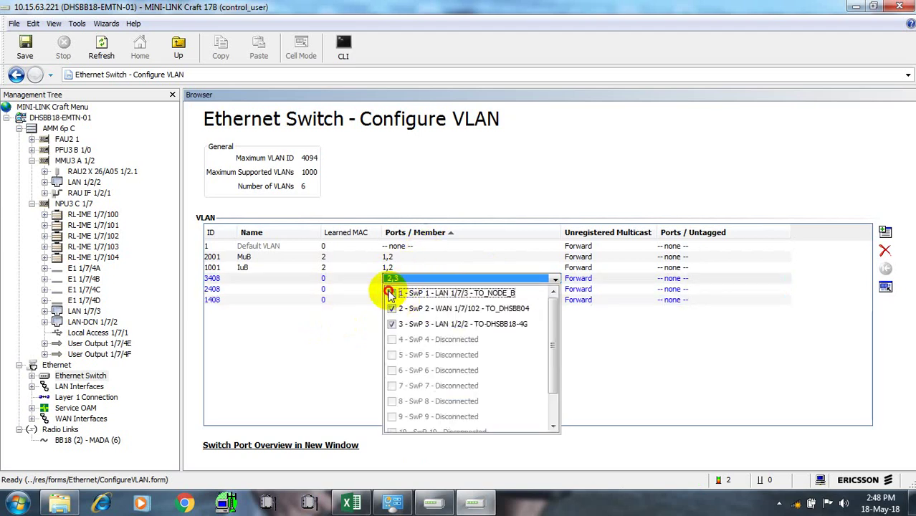
{"action": "left_click", "coordinate": [391, 293]}
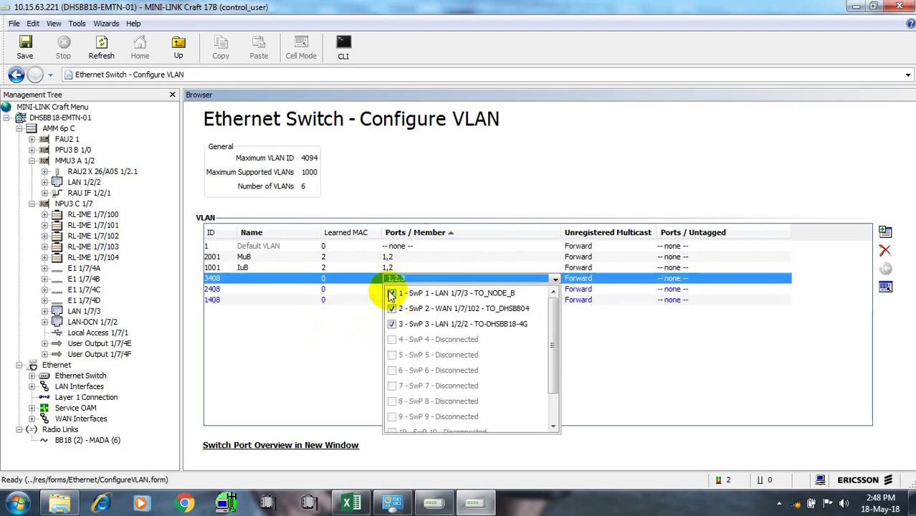
{"action": "left_click", "coordinate": [340, 328]}
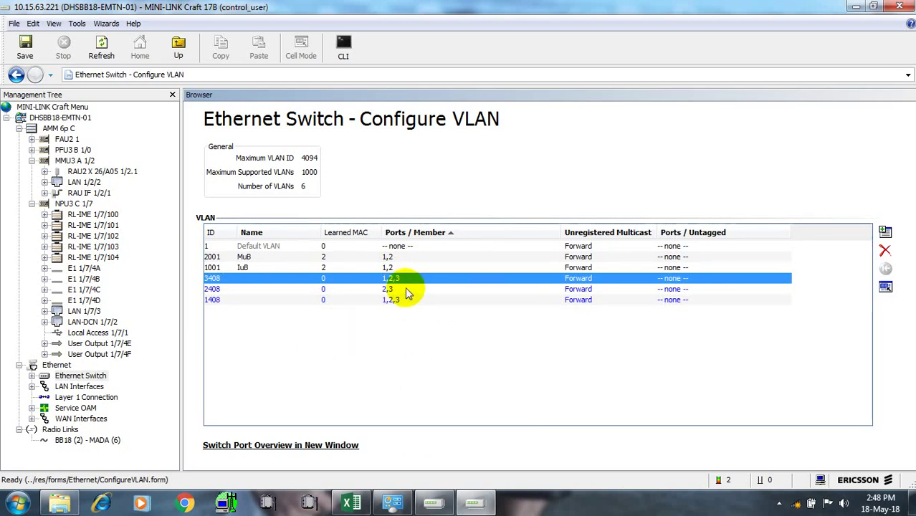
{"action": "left_click", "coordinate": [406, 290]}
{"action": "left_click", "coordinate": [392, 304]}
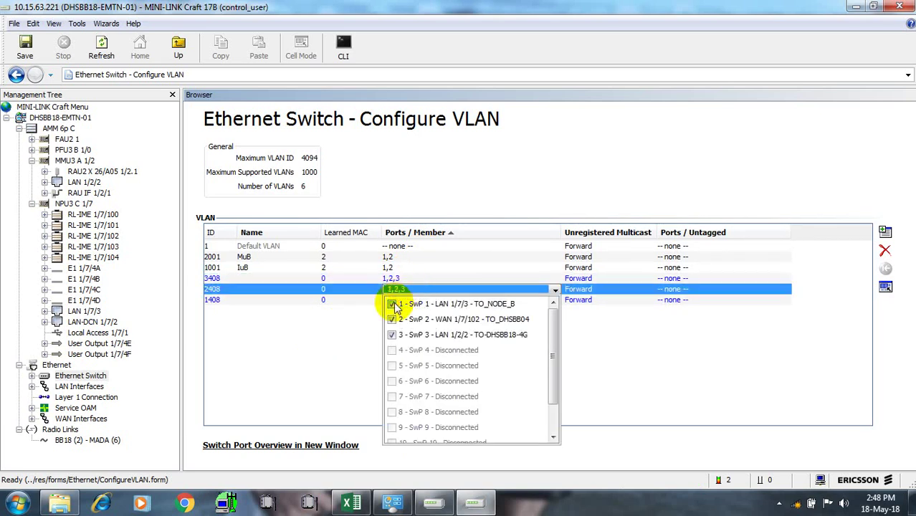
{"action": "left_click", "coordinate": [343, 335]}
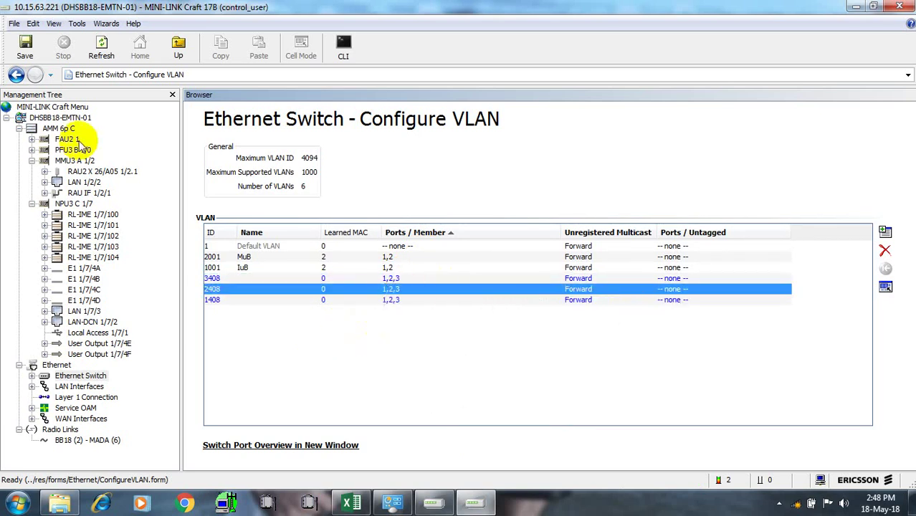
{"action": "left_click", "coordinate": [27, 49]}
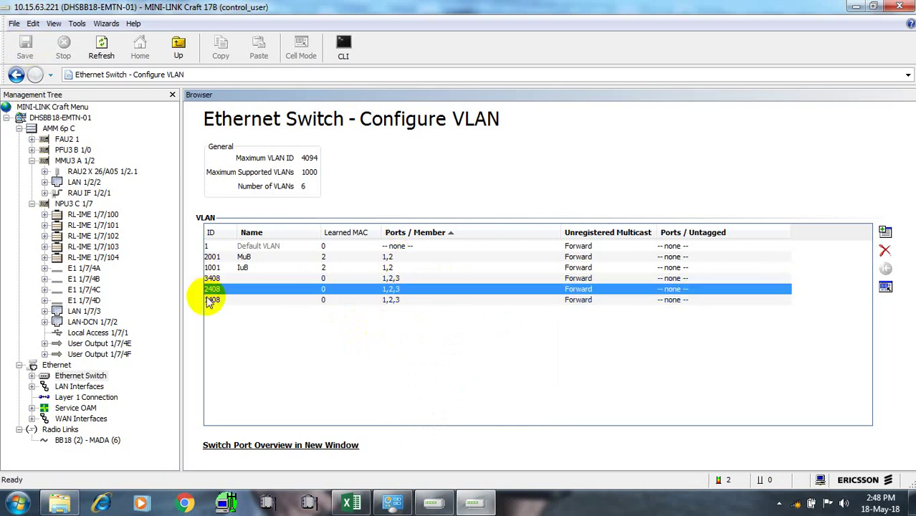
{"action": "left_click", "coordinate": [32, 377]}
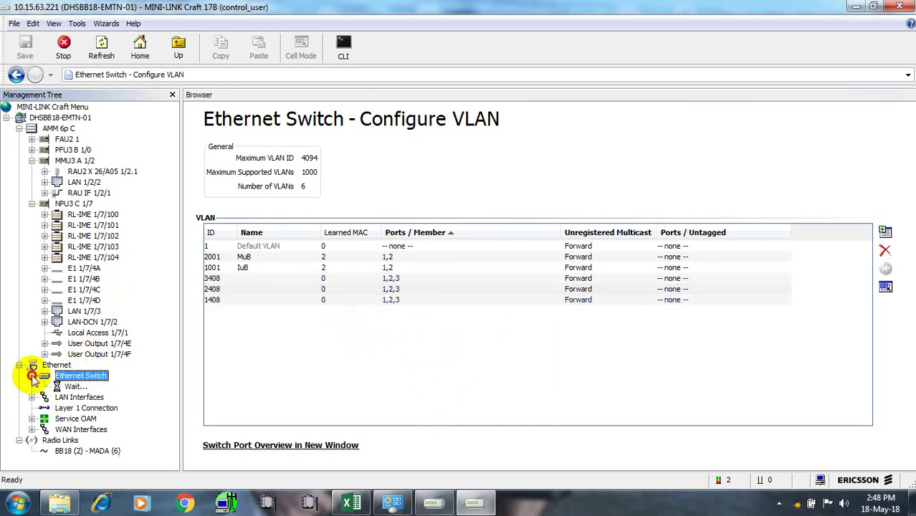
Set switch port 3's role to UNI and save, then dismiss the port-is-VLAN-member error
{"action": "left_click", "coordinate": [100, 408]}
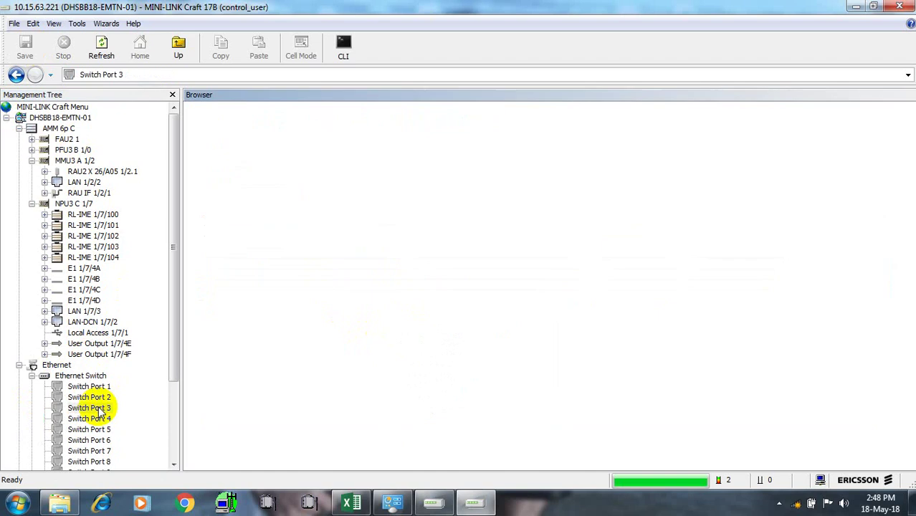
{"action": "right_click", "coordinate": [100, 408]}
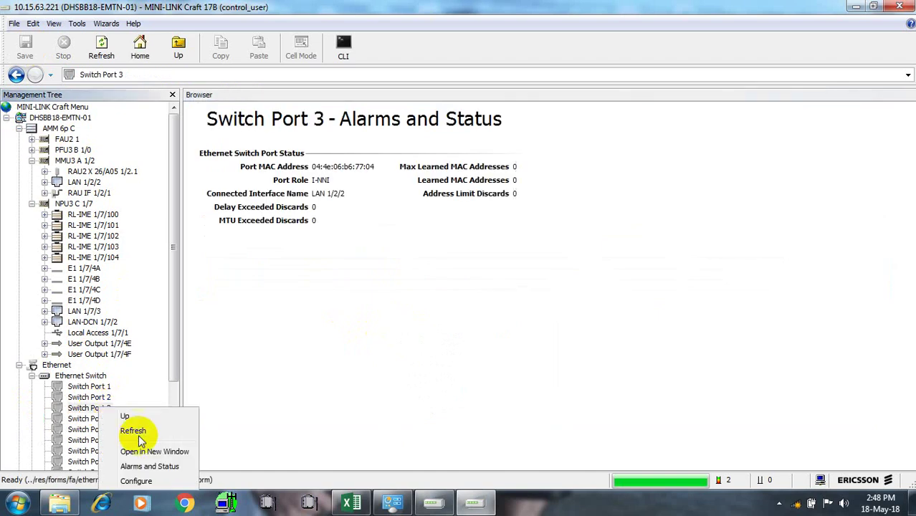
{"action": "left_click", "coordinate": [136, 482]}
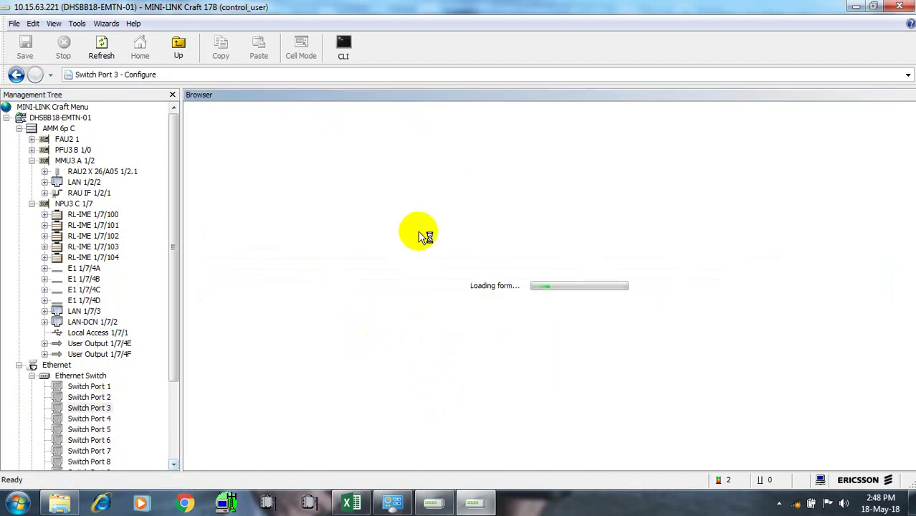
{"action": "left_click", "coordinate": [340, 195]}
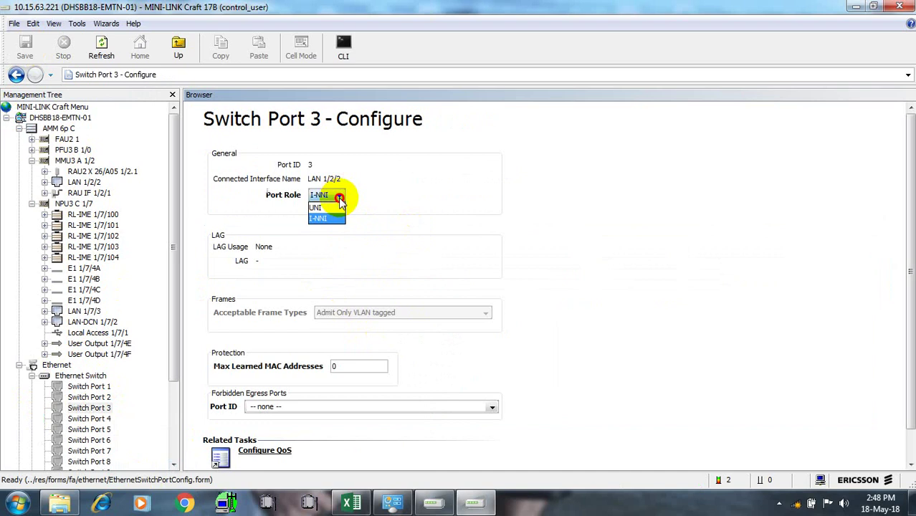
{"action": "left_click", "coordinate": [324, 215]}
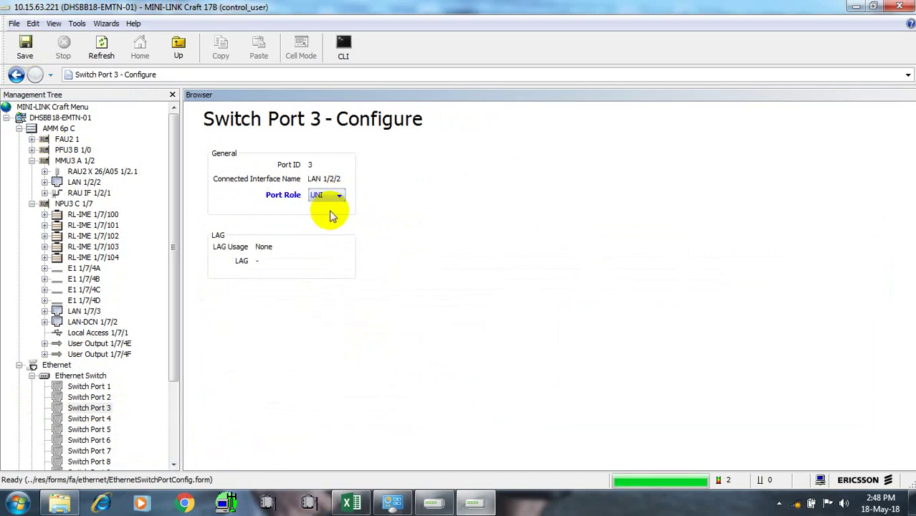
{"action": "left_click", "coordinate": [29, 48]}
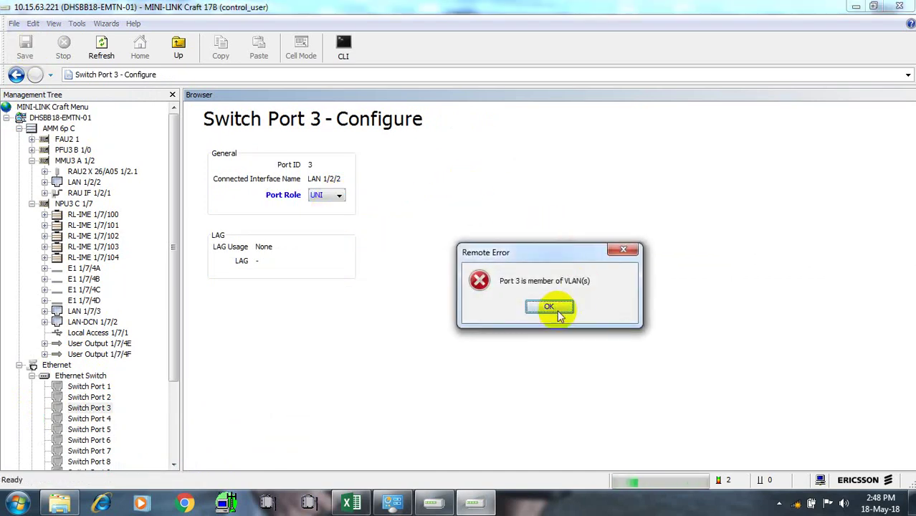
{"action": "left_click", "coordinate": [558, 307]}
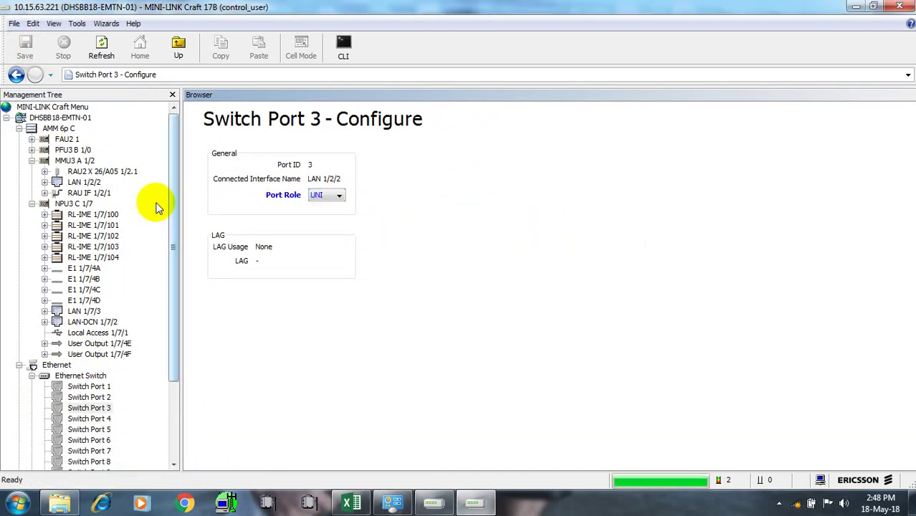
{"action": "left_click", "coordinate": [90, 377]}
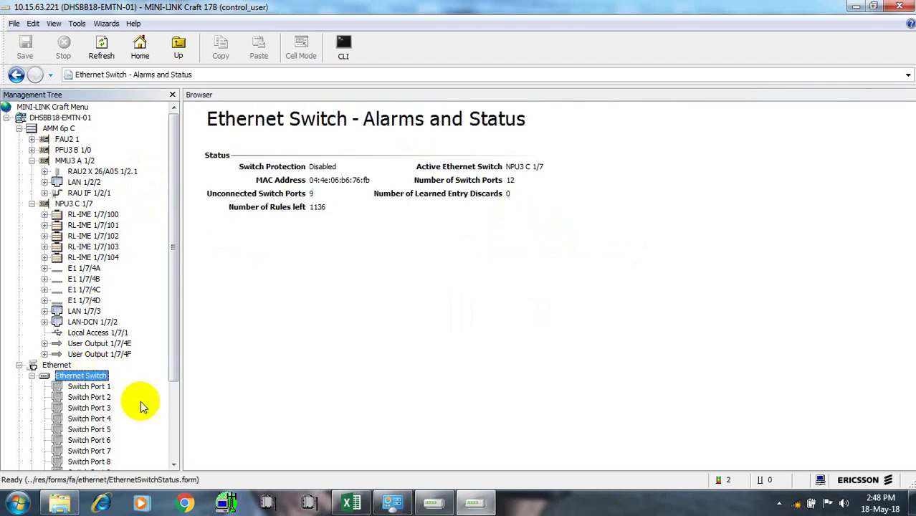
Open the Ethernet Switch VLAN configuration and remove port 3 from VLAN 2408
{"action": "right_click", "coordinate": [107, 376]}
{"action": "mouse_move", "coordinate": [150, 454]}
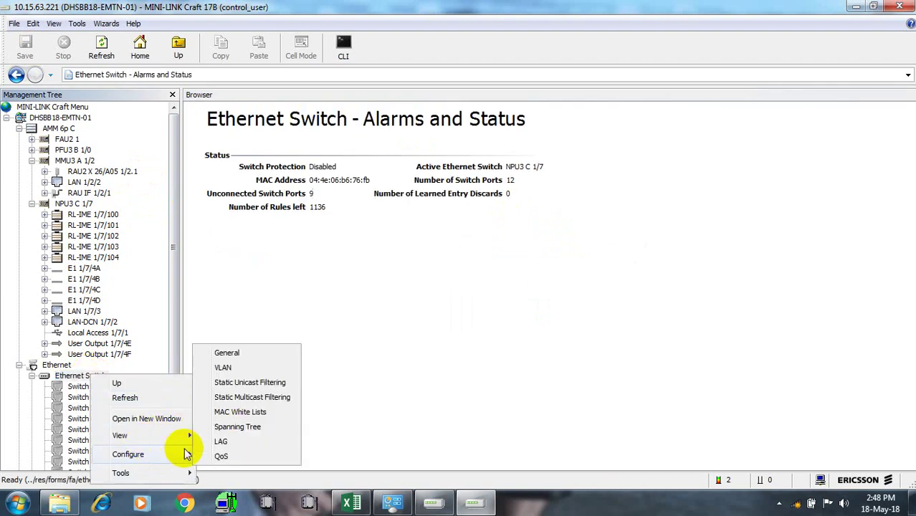
{"action": "left_click", "coordinate": [225, 367]}
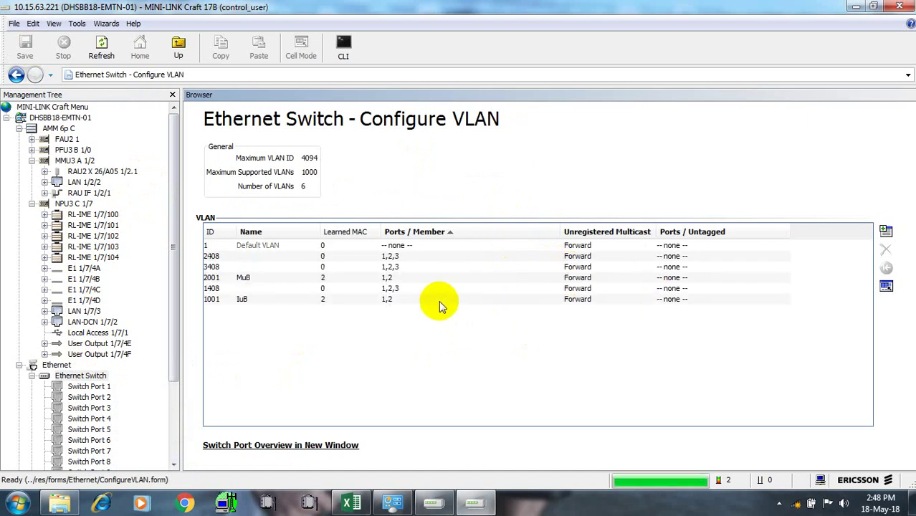
{"action": "left_click", "coordinate": [412, 260]}
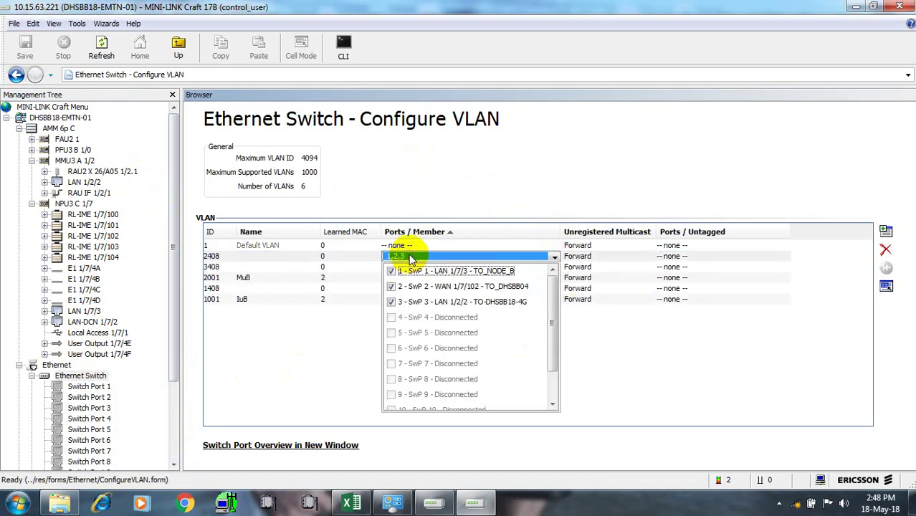
{"action": "left_click", "coordinate": [390, 302]}
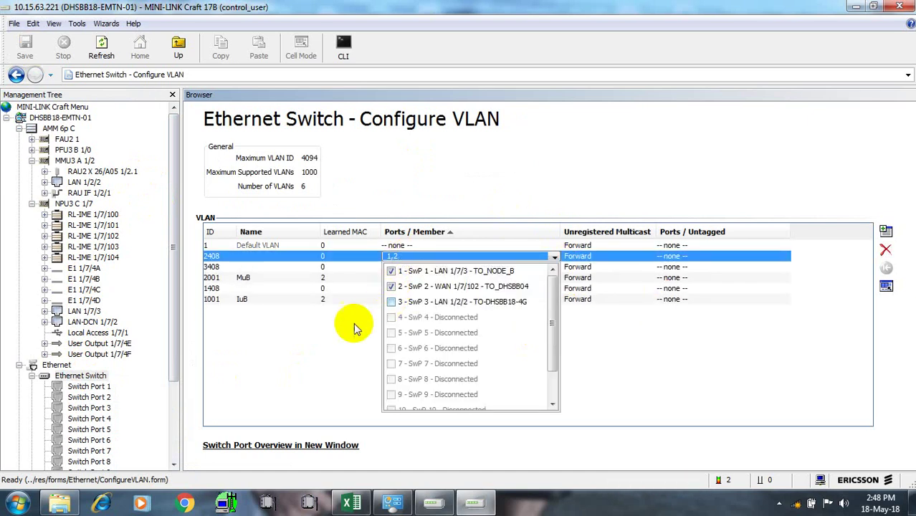
{"action": "left_click", "coordinate": [331, 331]}
Remove port 3 from VLANs 3408 and 1408, leaving ports 1,2, and save the memberships
{"action": "left_click", "coordinate": [412, 271]}
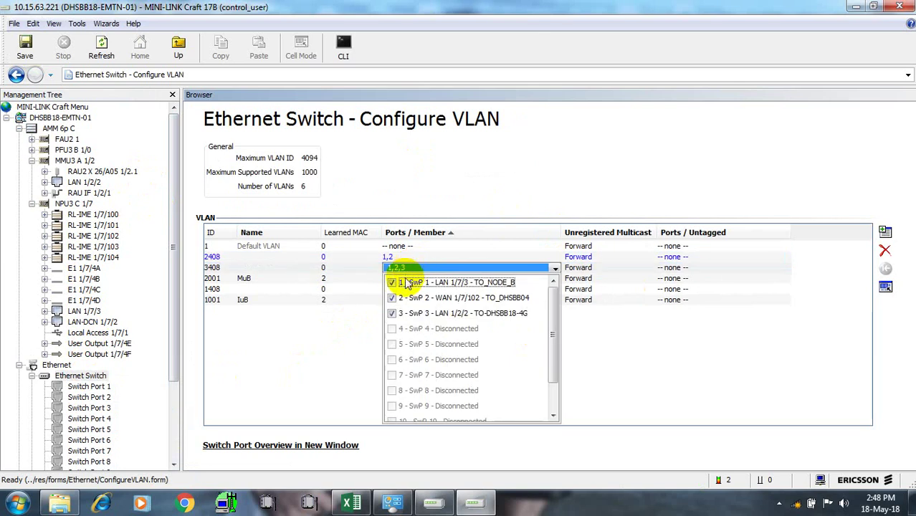
{"action": "left_click", "coordinate": [391, 313]}
{"action": "left_click", "coordinate": [332, 335]}
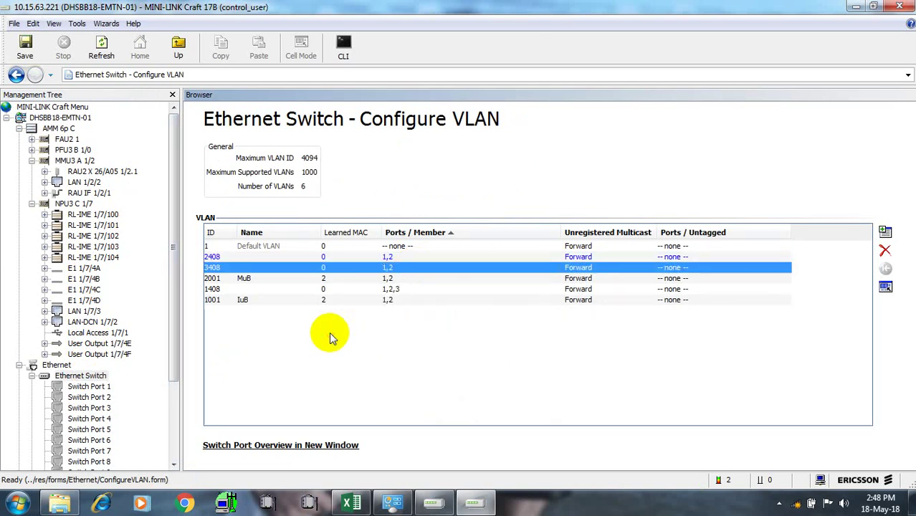
{"action": "left_click", "coordinate": [413, 289]}
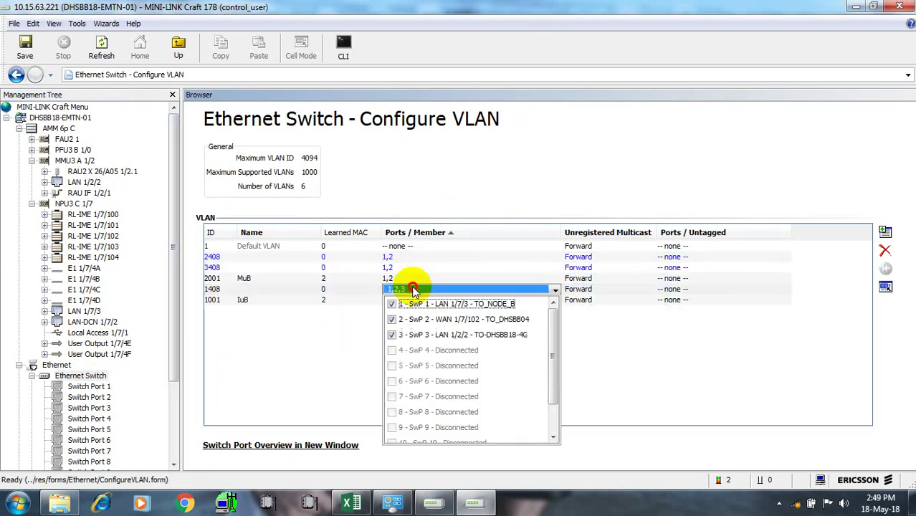
{"action": "left_click", "coordinate": [392, 335]}
{"action": "left_click", "coordinate": [299, 355]}
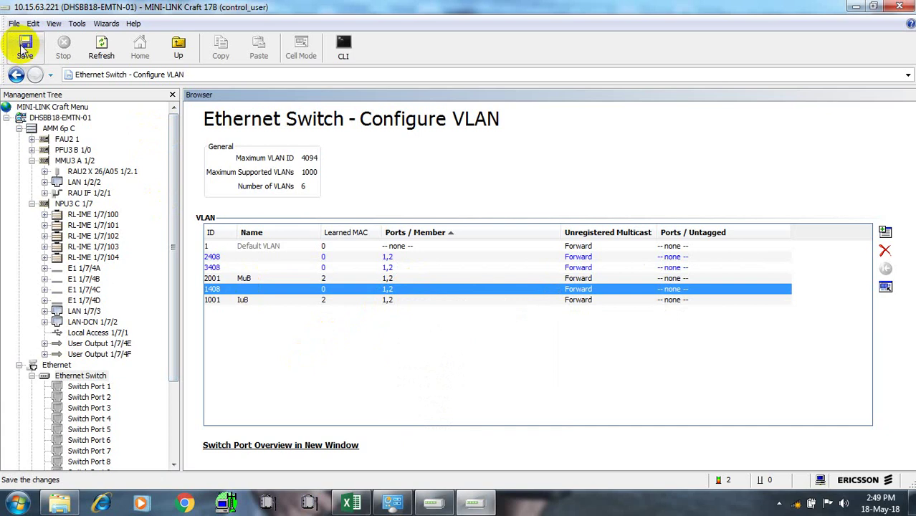
{"action": "left_click", "coordinate": [25, 47]}
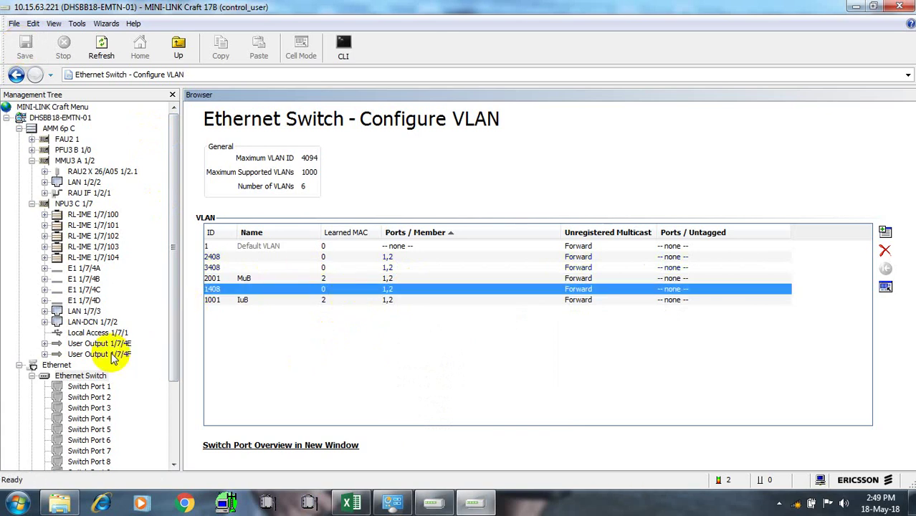
Set switch port 3's port role to UNI and save it
{"action": "left_click", "coordinate": [88, 409]}
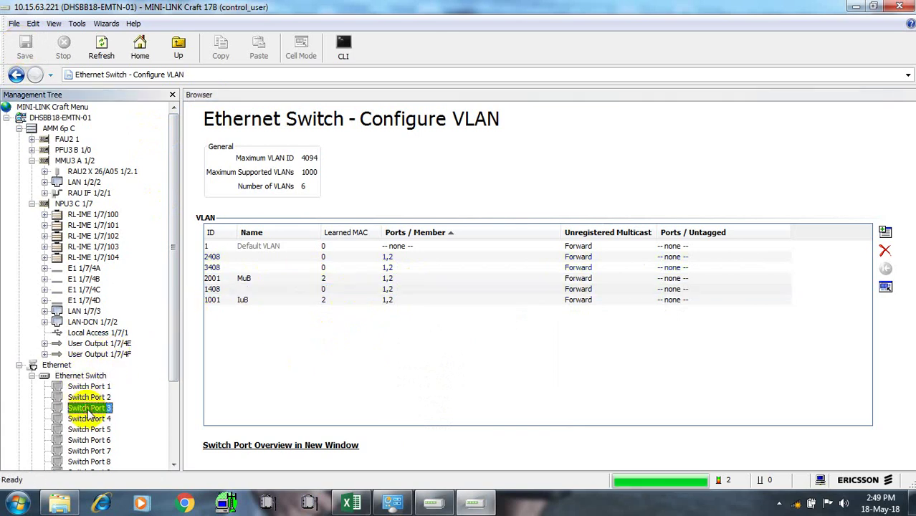
{"action": "right_click", "coordinate": [90, 411]}
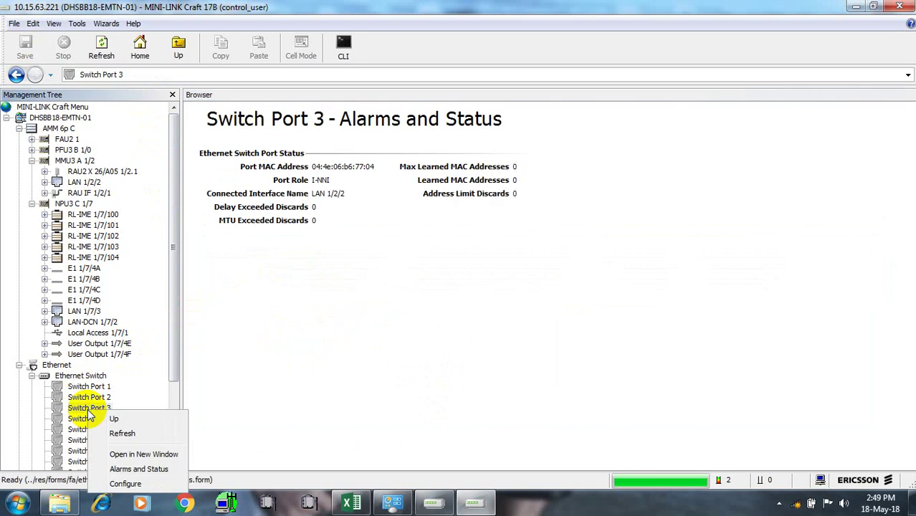
{"action": "left_click", "coordinate": [126, 484]}
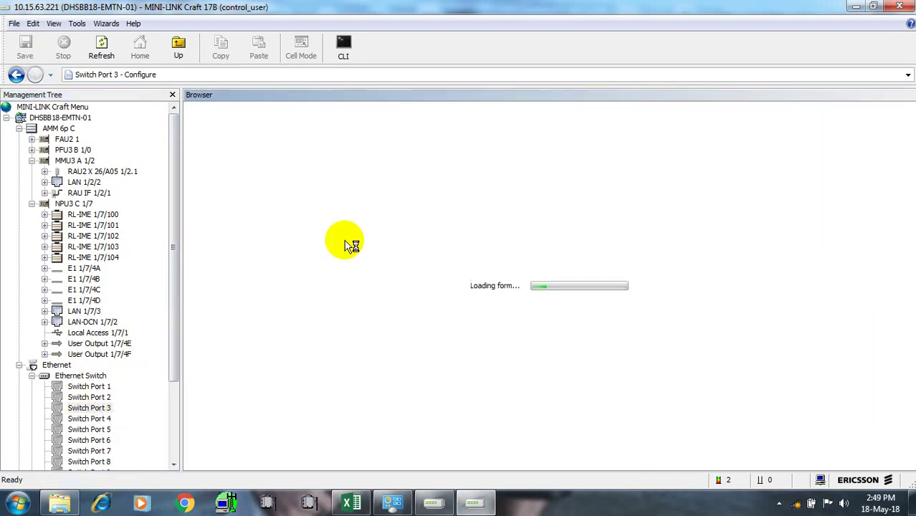
{"action": "left_click", "coordinate": [338, 196]}
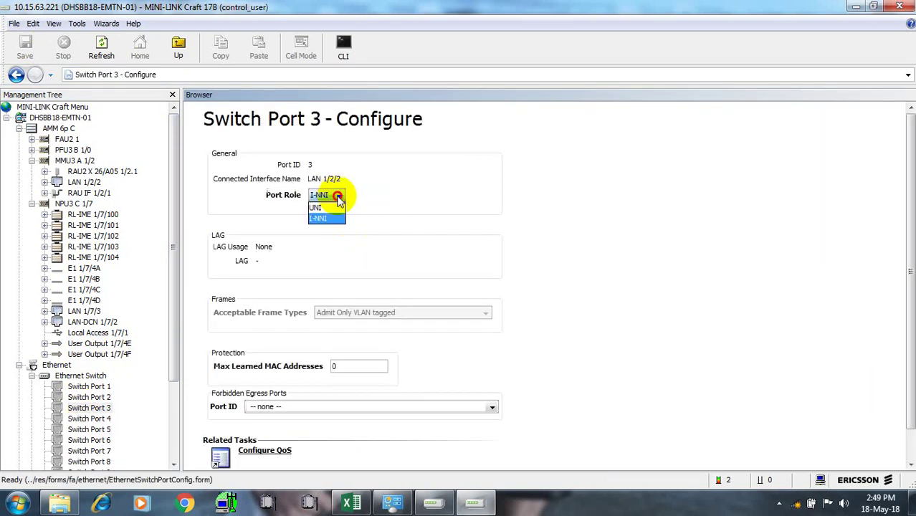
{"action": "left_click", "coordinate": [316, 208]}
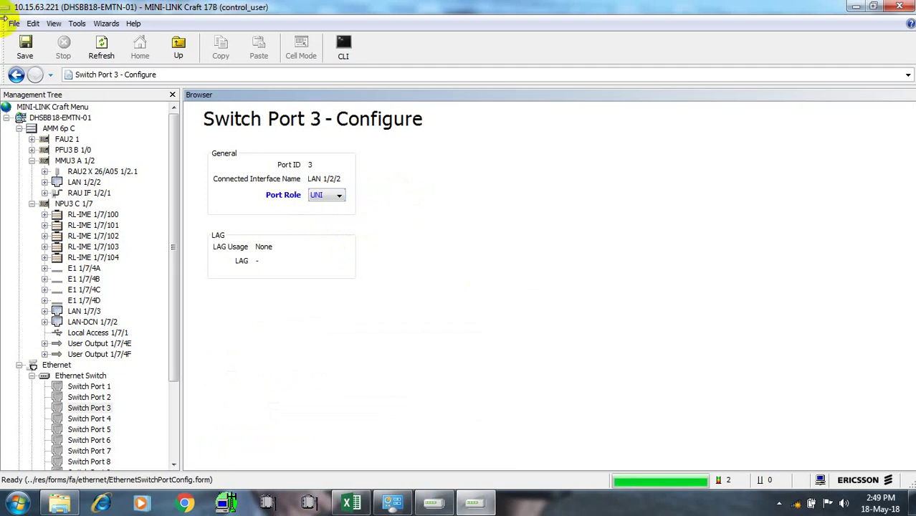
{"action": "left_click", "coordinate": [25, 49]}
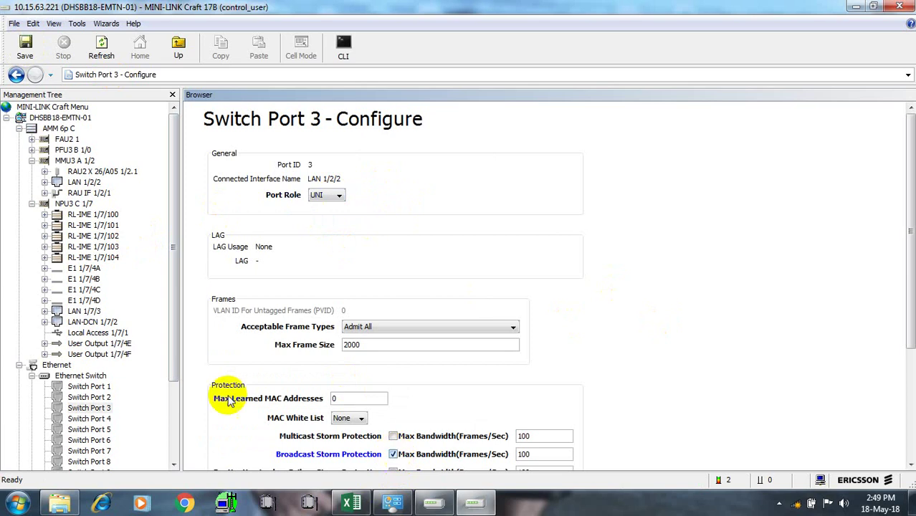
{"action": "left_click", "coordinate": [27, 49]}
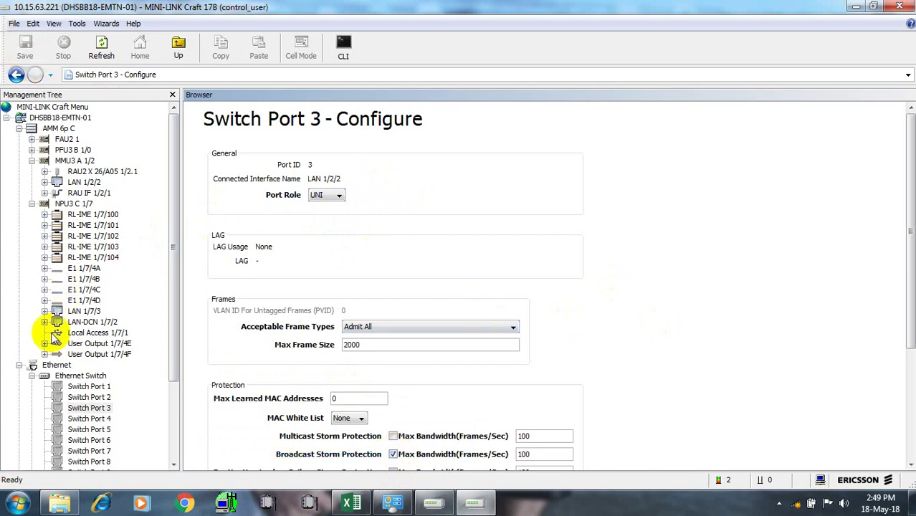
Collapse the MMU3 A 1/2 and NPU3 C 1/7 branches, reload port 3's configuration, then show Ethernet Switch status
{"action": "left_click", "coordinate": [32, 161]}
{"action": "left_click", "coordinate": [32, 172]}
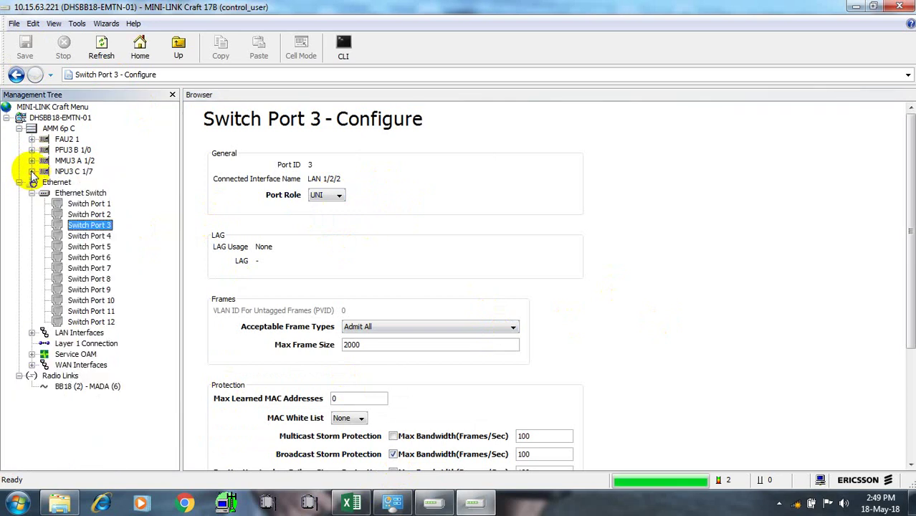
{"action": "right_click", "coordinate": [84, 225]}
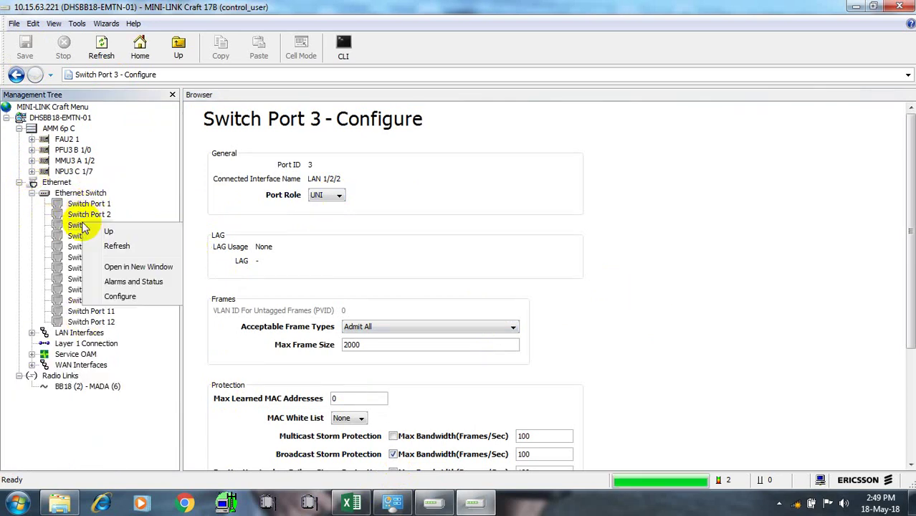
{"action": "left_click", "coordinate": [149, 297]}
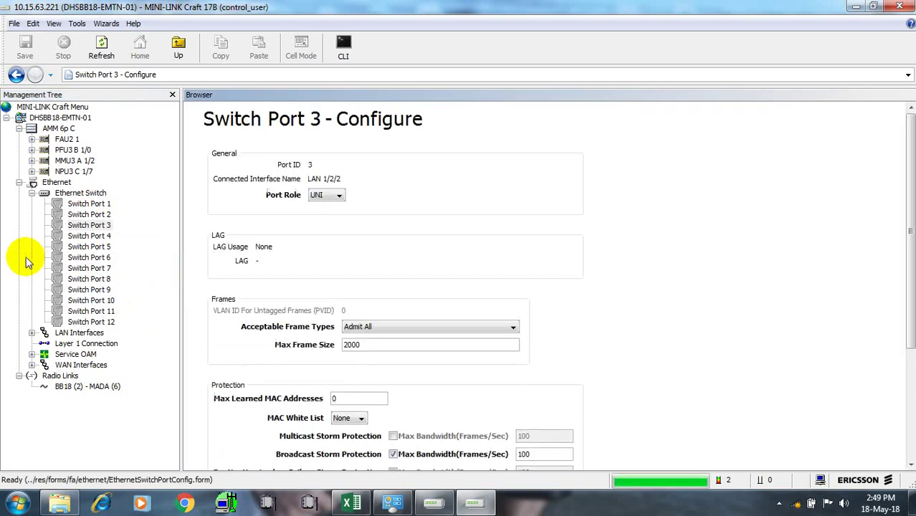
{"action": "left_click", "coordinate": [70, 194]}
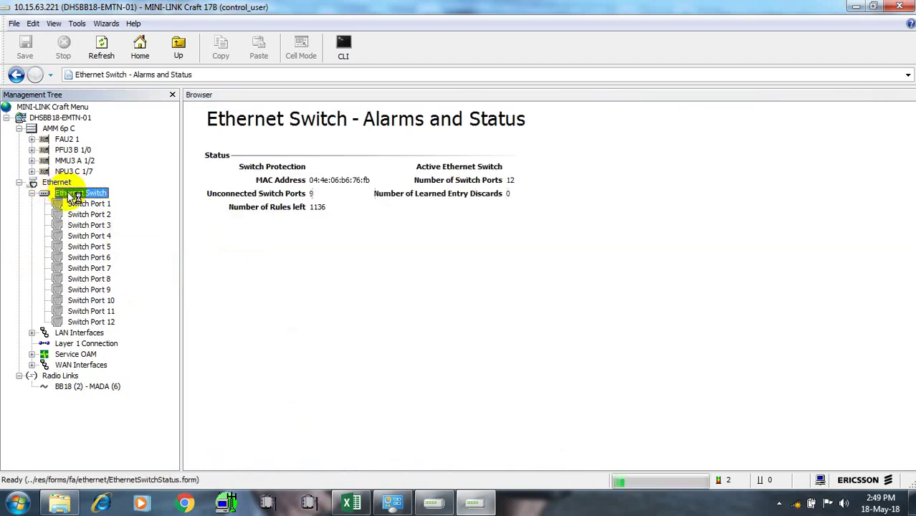
Open the Ethernet Switch VLAN configuration and add port 3 to VLAN 2408, giving ports 1,2,3
{"action": "right_click", "coordinate": [72, 194]}
{"action": "mouse_move", "coordinate": [119, 271]}
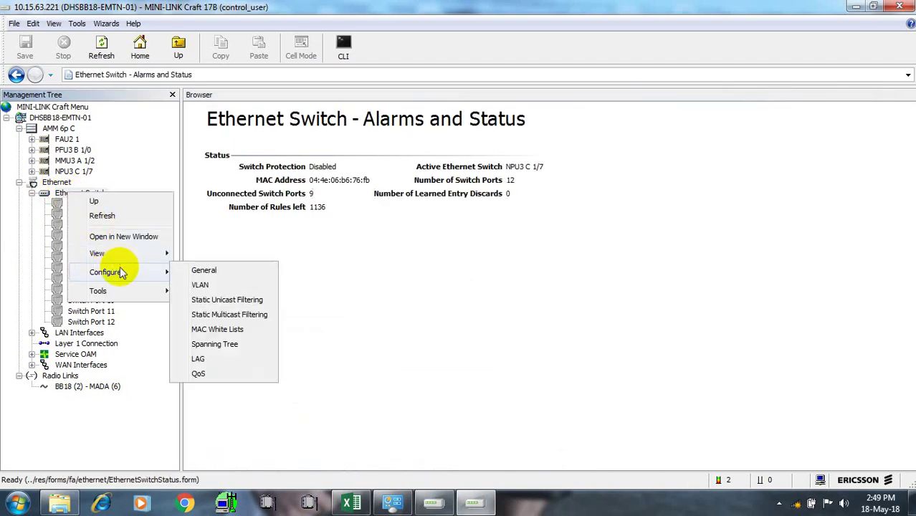
{"action": "left_click", "coordinate": [220, 287]}
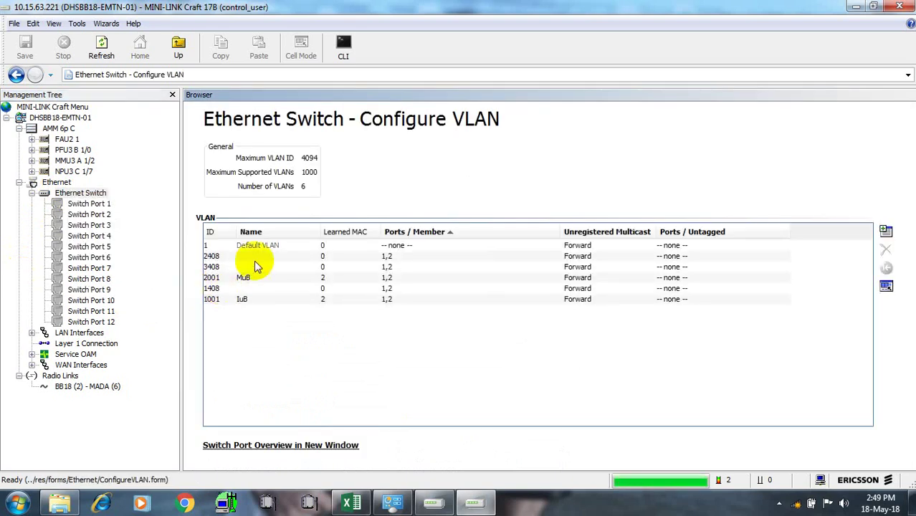
{"action": "left_click", "coordinate": [394, 260]}
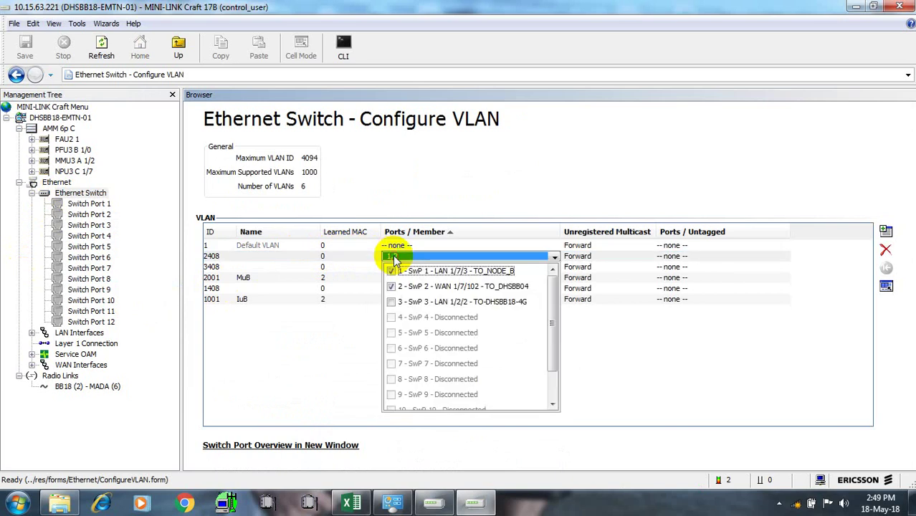
{"action": "left_click", "coordinate": [391, 301]}
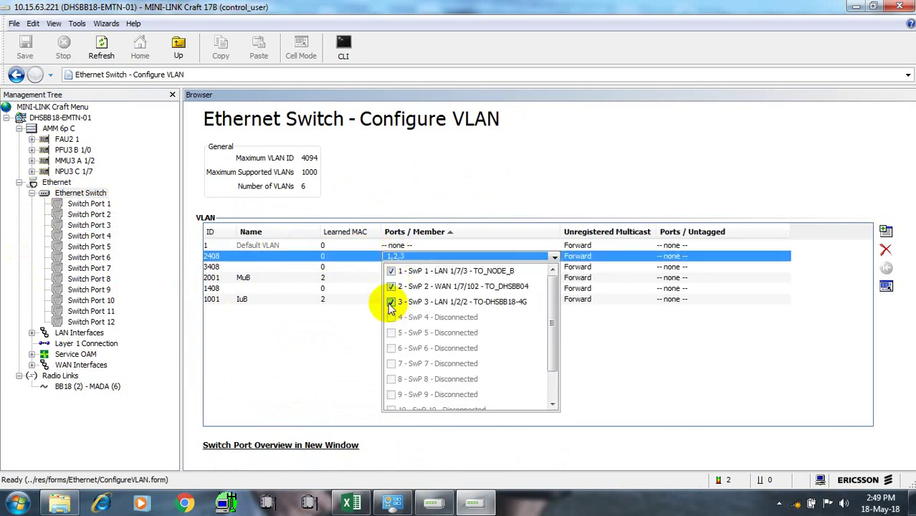
{"action": "left_click", "coordinate": [311, 322]}
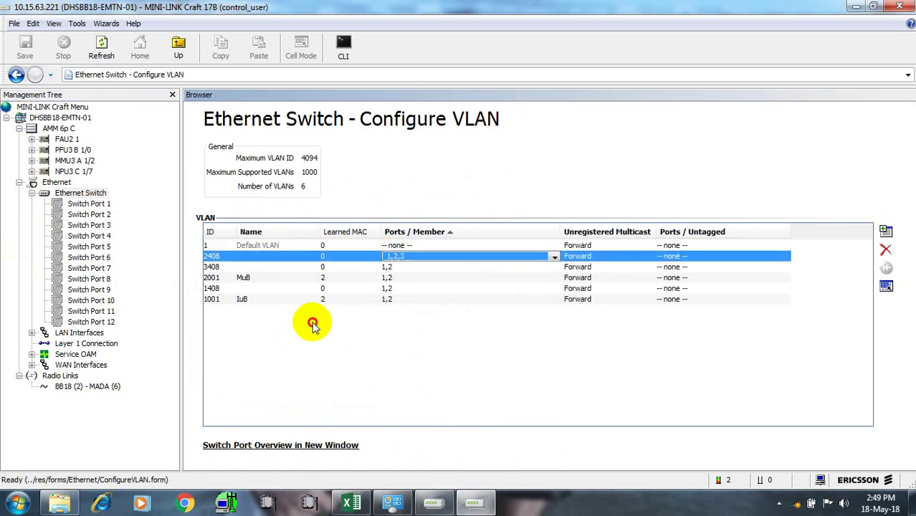
Add port 3 to VLANs 3408 and 1408 so both list ports 1,2,3, and save
{"action": "left_click", "coordinate": [400, 269]}
{"action": "left_click", "coordinate": [391, 313]}
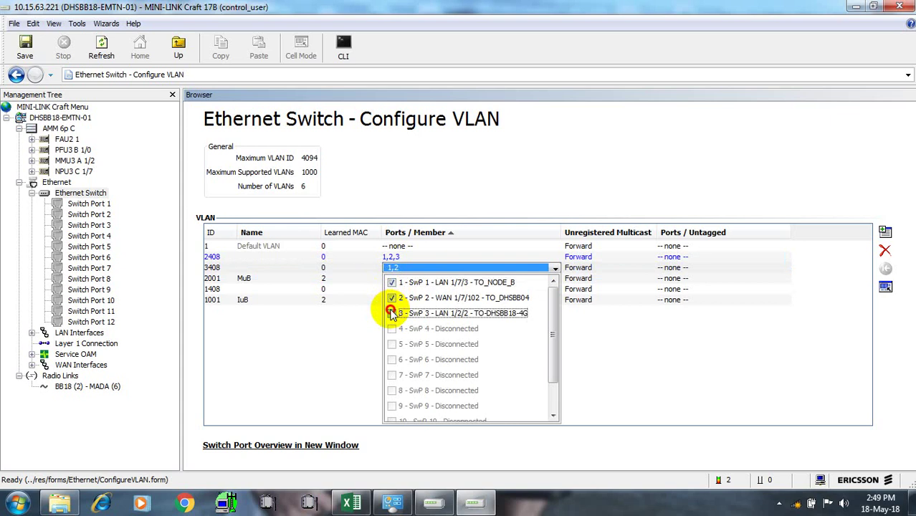
{"action": "left_click", "coordinate": [307, 354]}
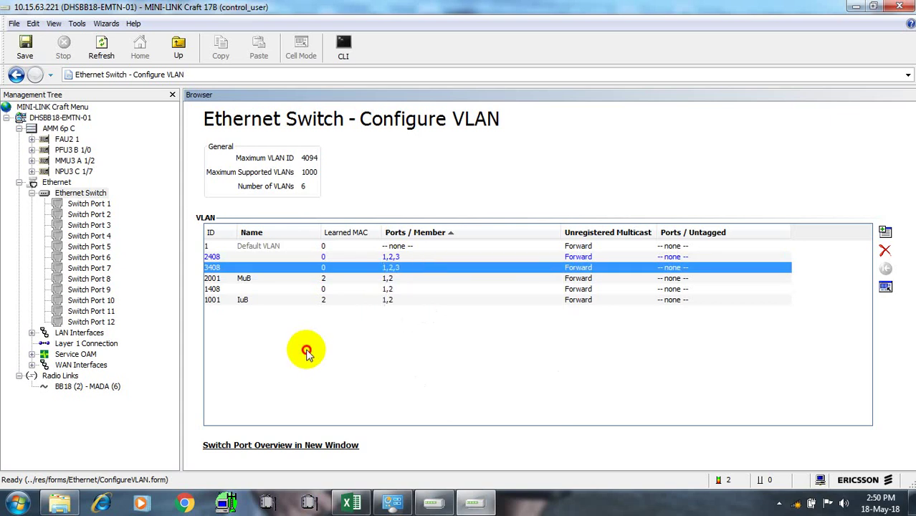
{"action": "left_click", "coordinate": [403, 289]}
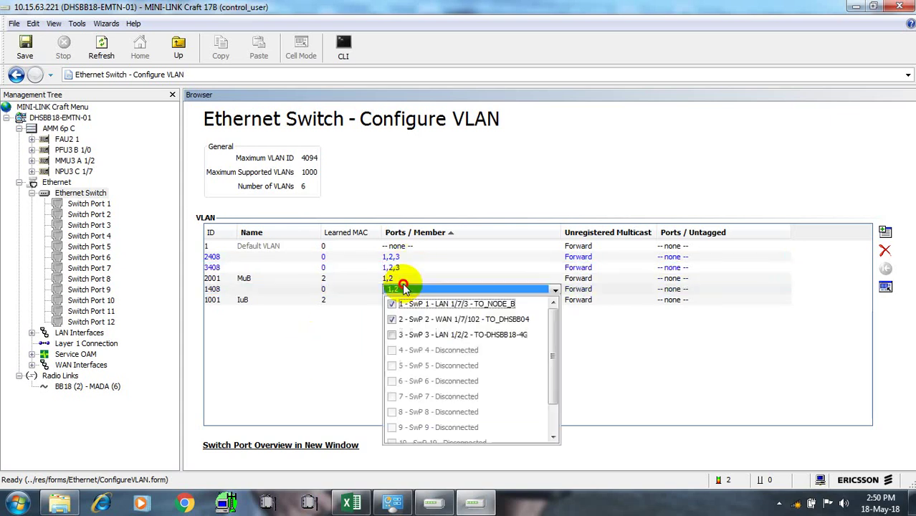
{"action": "left_click", "coordinate": [393, 335]}
{"action": "left_click", "coordinate": [283, 374]}
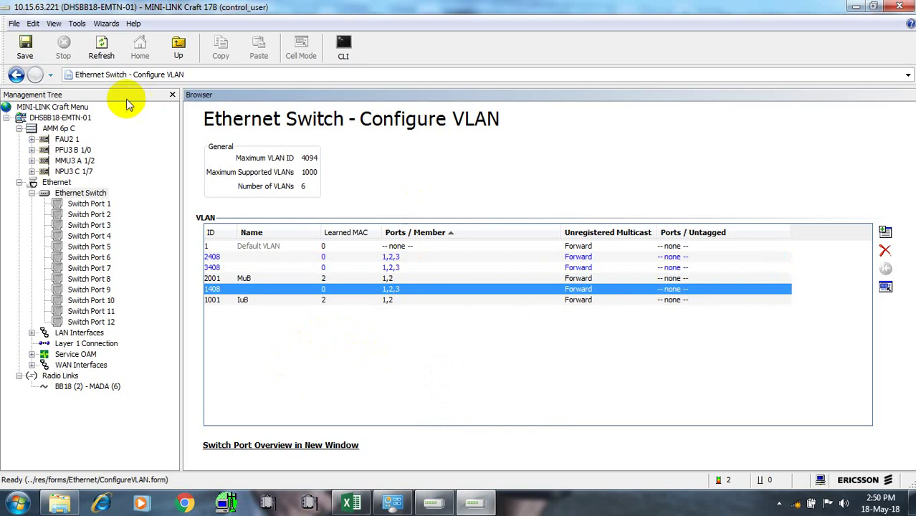
{"action": "left_click", "coordinate": [23, 44]}
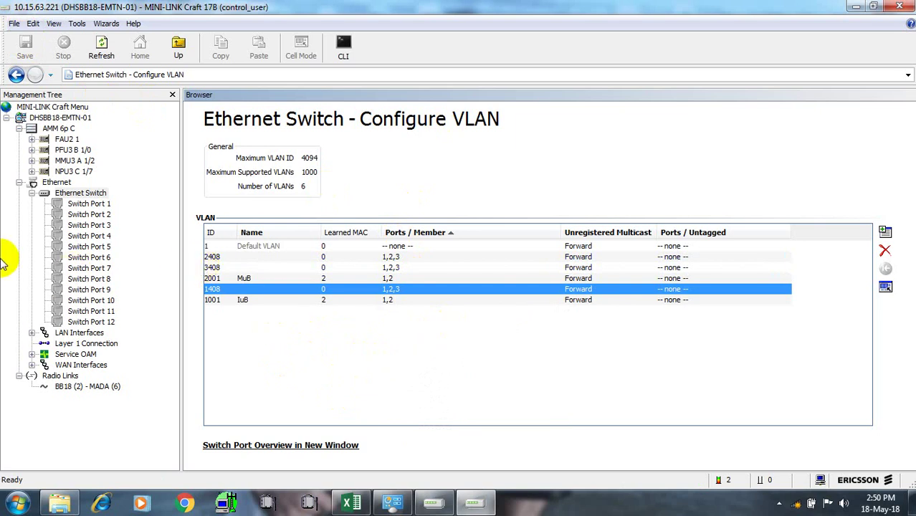
Open the DHSBB18-EMTN-01 Network Element overview, then reveal the hidden system tray icons
{"action": "left_click", "coordinate": [65, 194]}
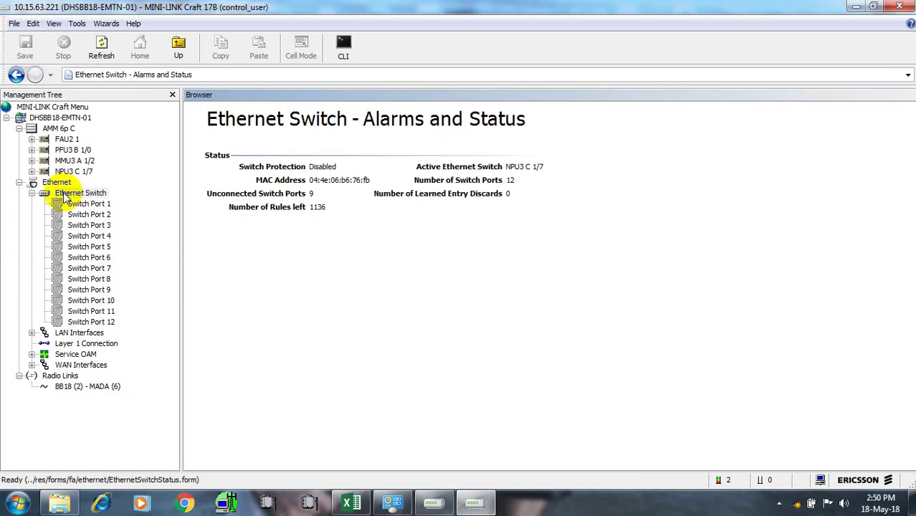
{"action": "left_click", "coordinate": [53, 118]}
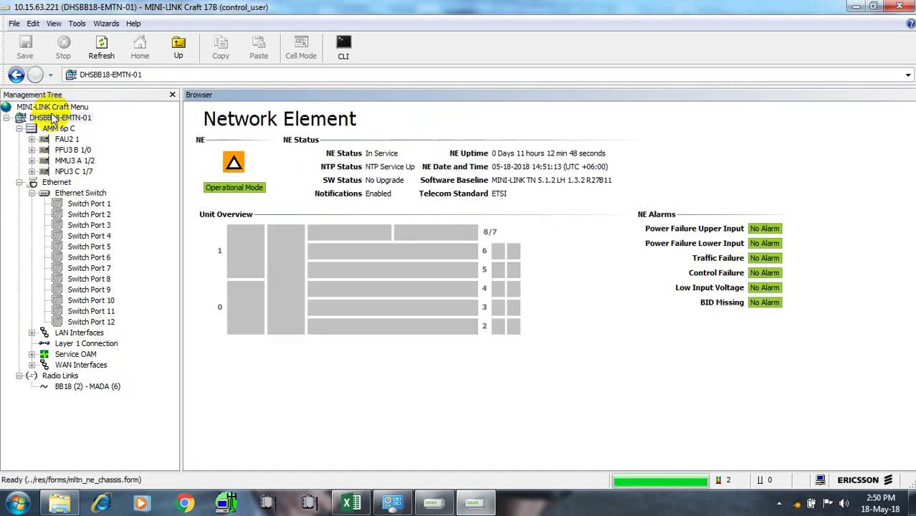
{"action": "left_click", "coordinate": [31, 193]}
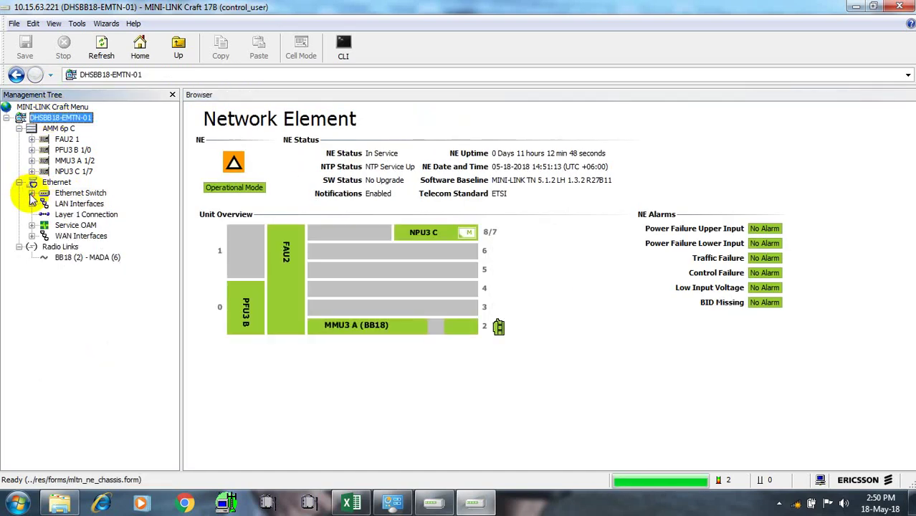
{"action": "left_click", "coordinate": [32, 193]}
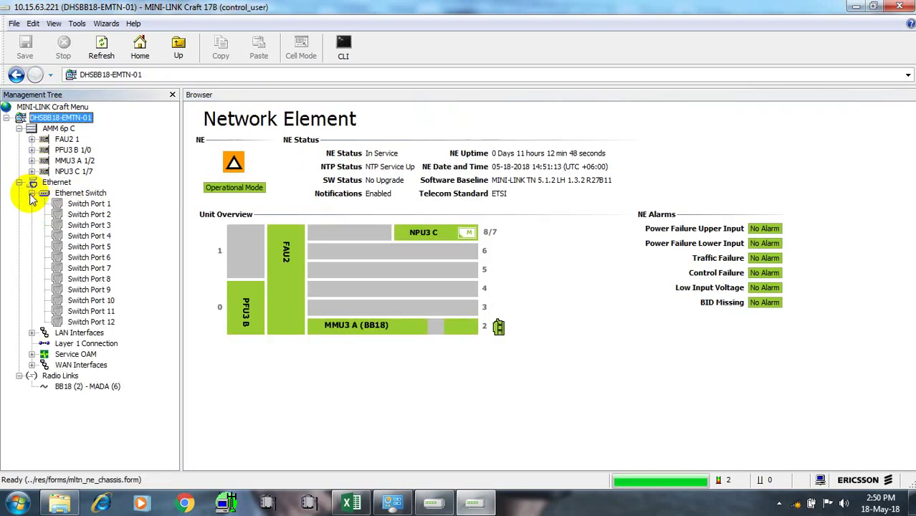
{"action": "left_click", "coordinate": [779, 506]}
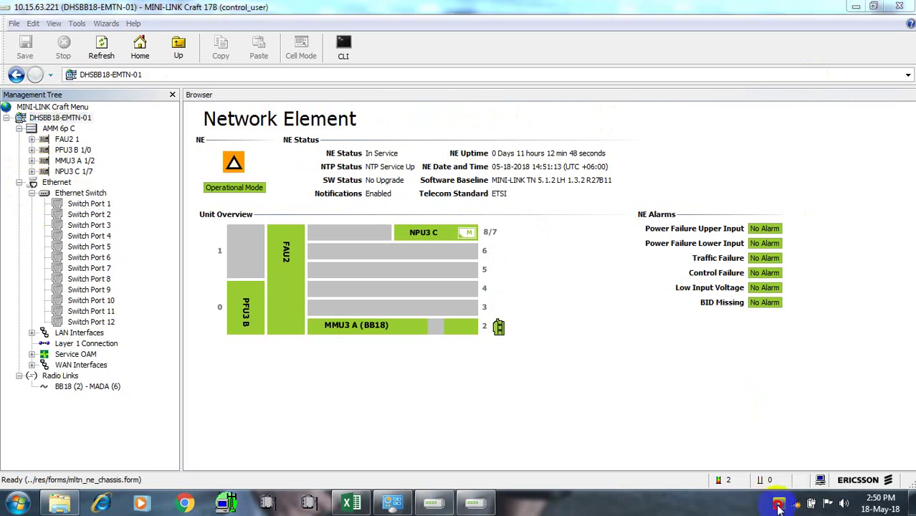